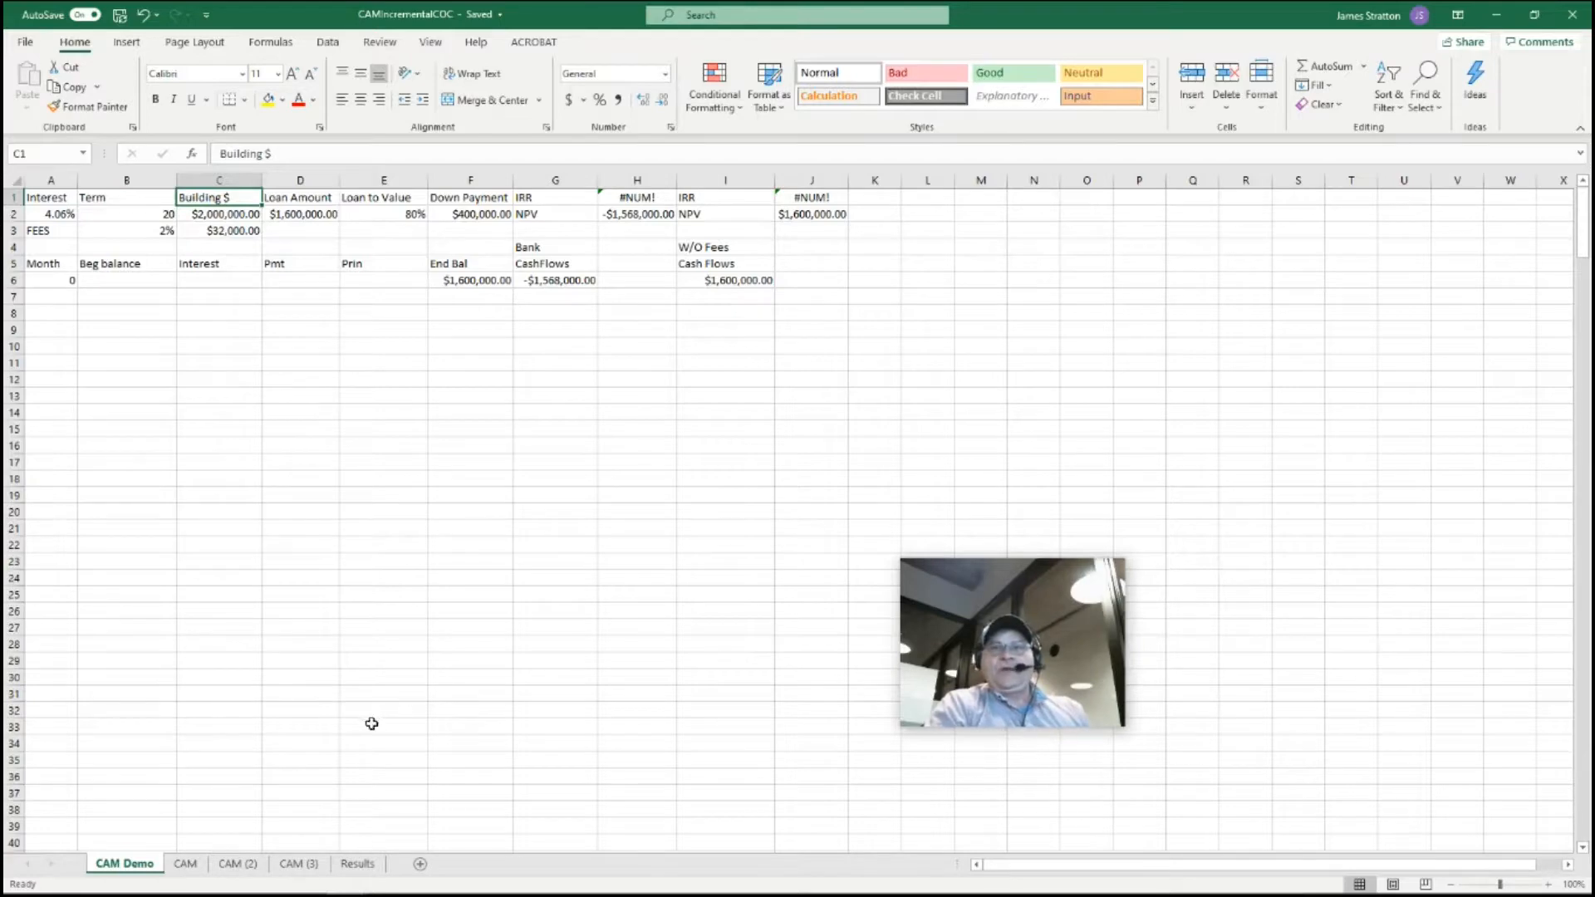
Number the Month column from 1 in A7 to 240 in A246, starting the series with 1 and 2.
click(73, 300)
text(1)
key(Return)
text(2)
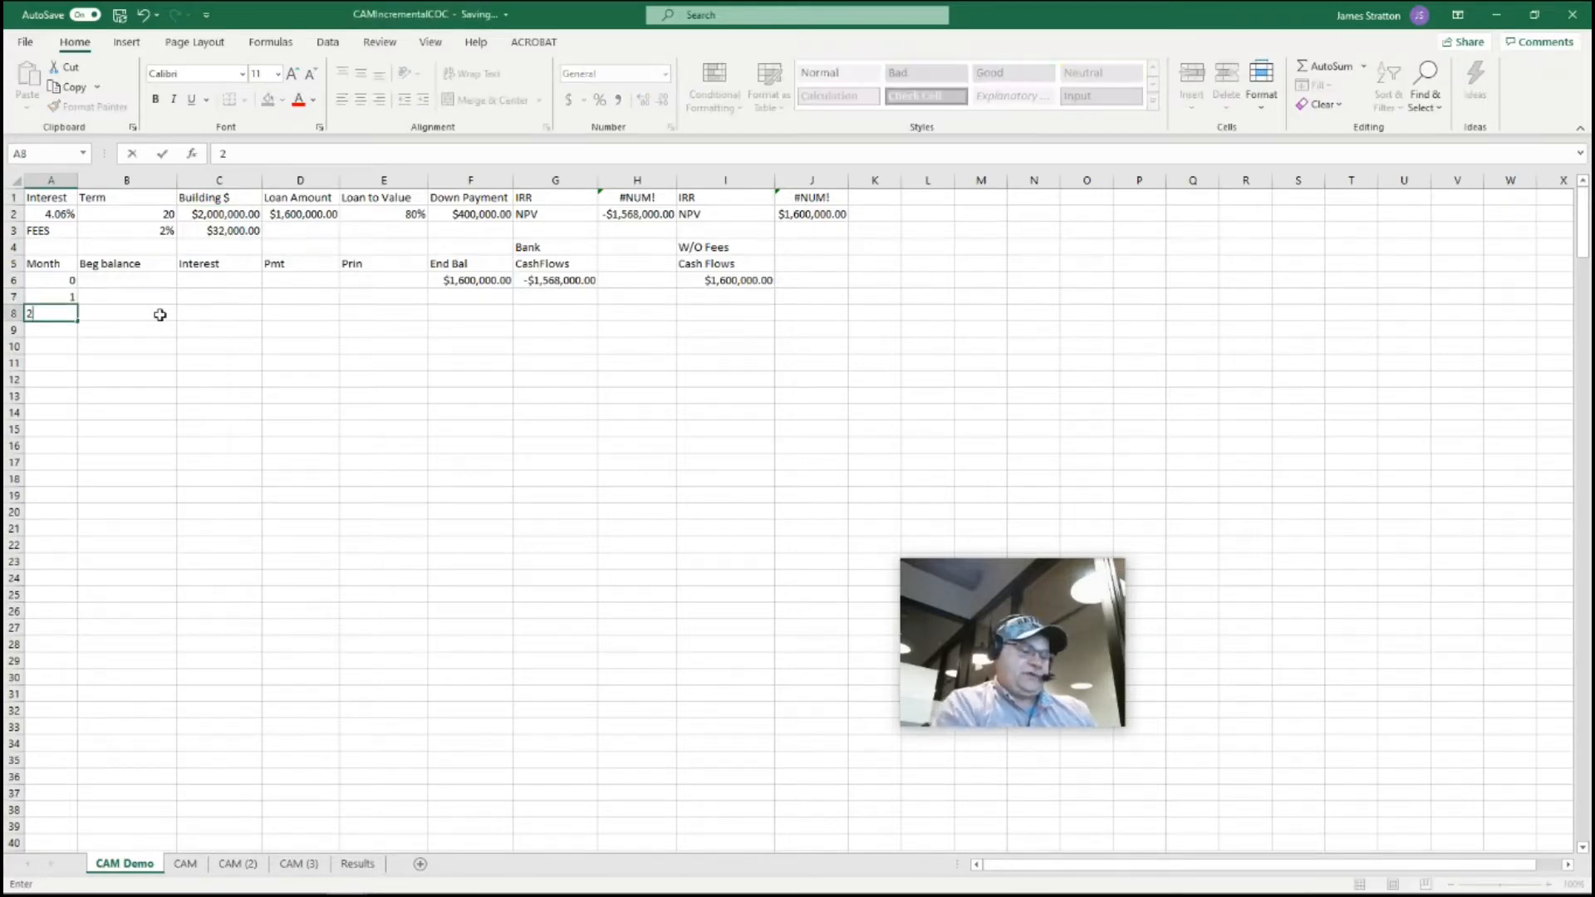
key(Return)
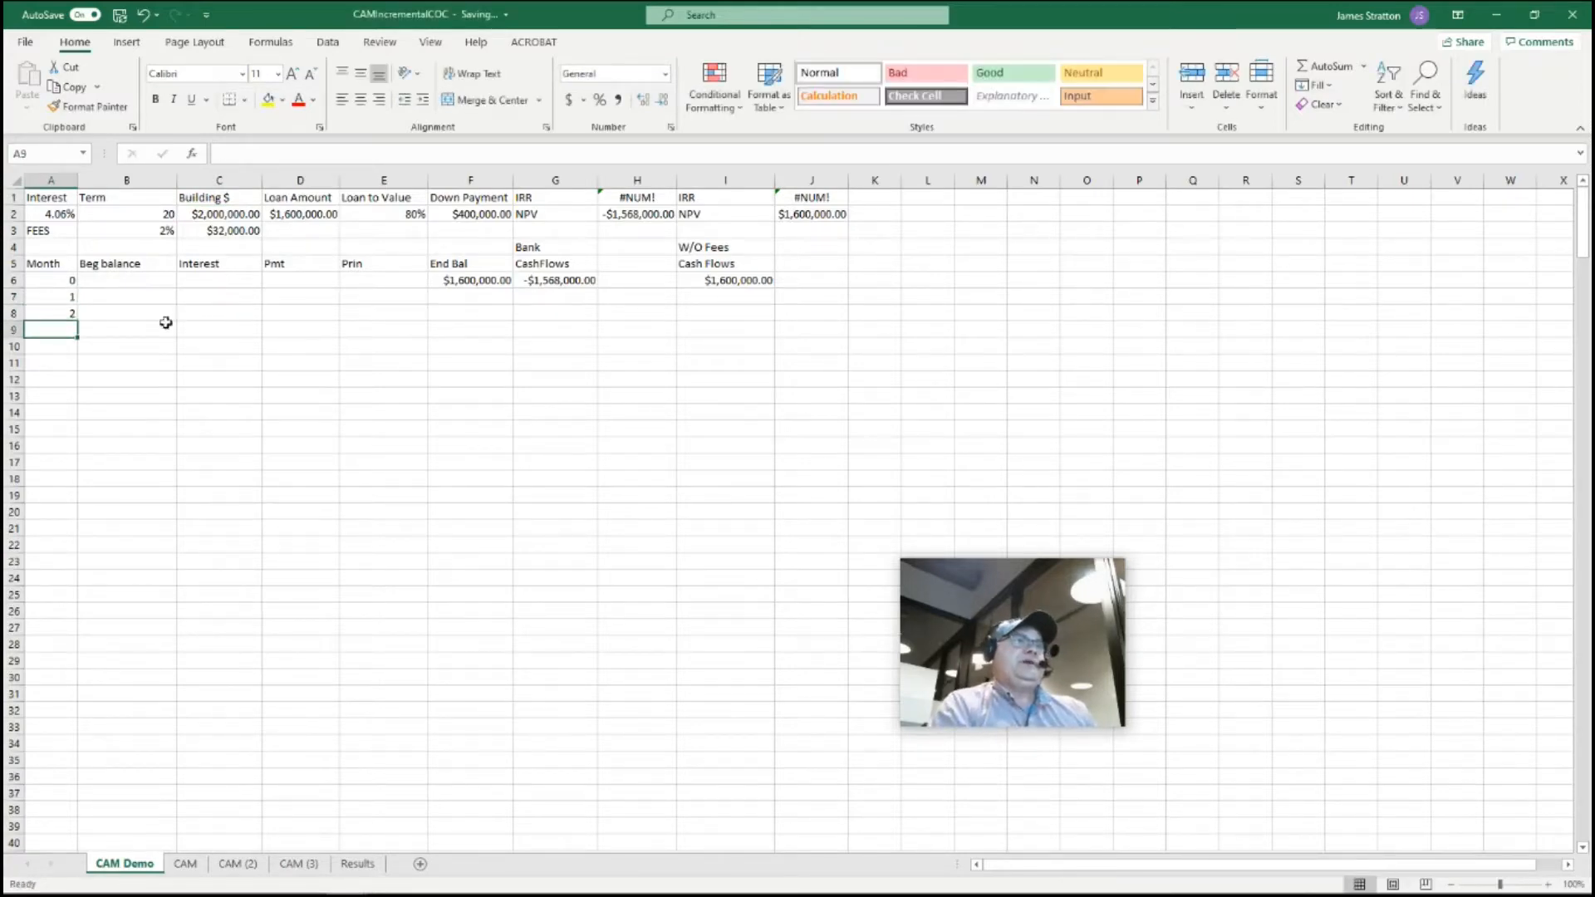
click(74, 296)
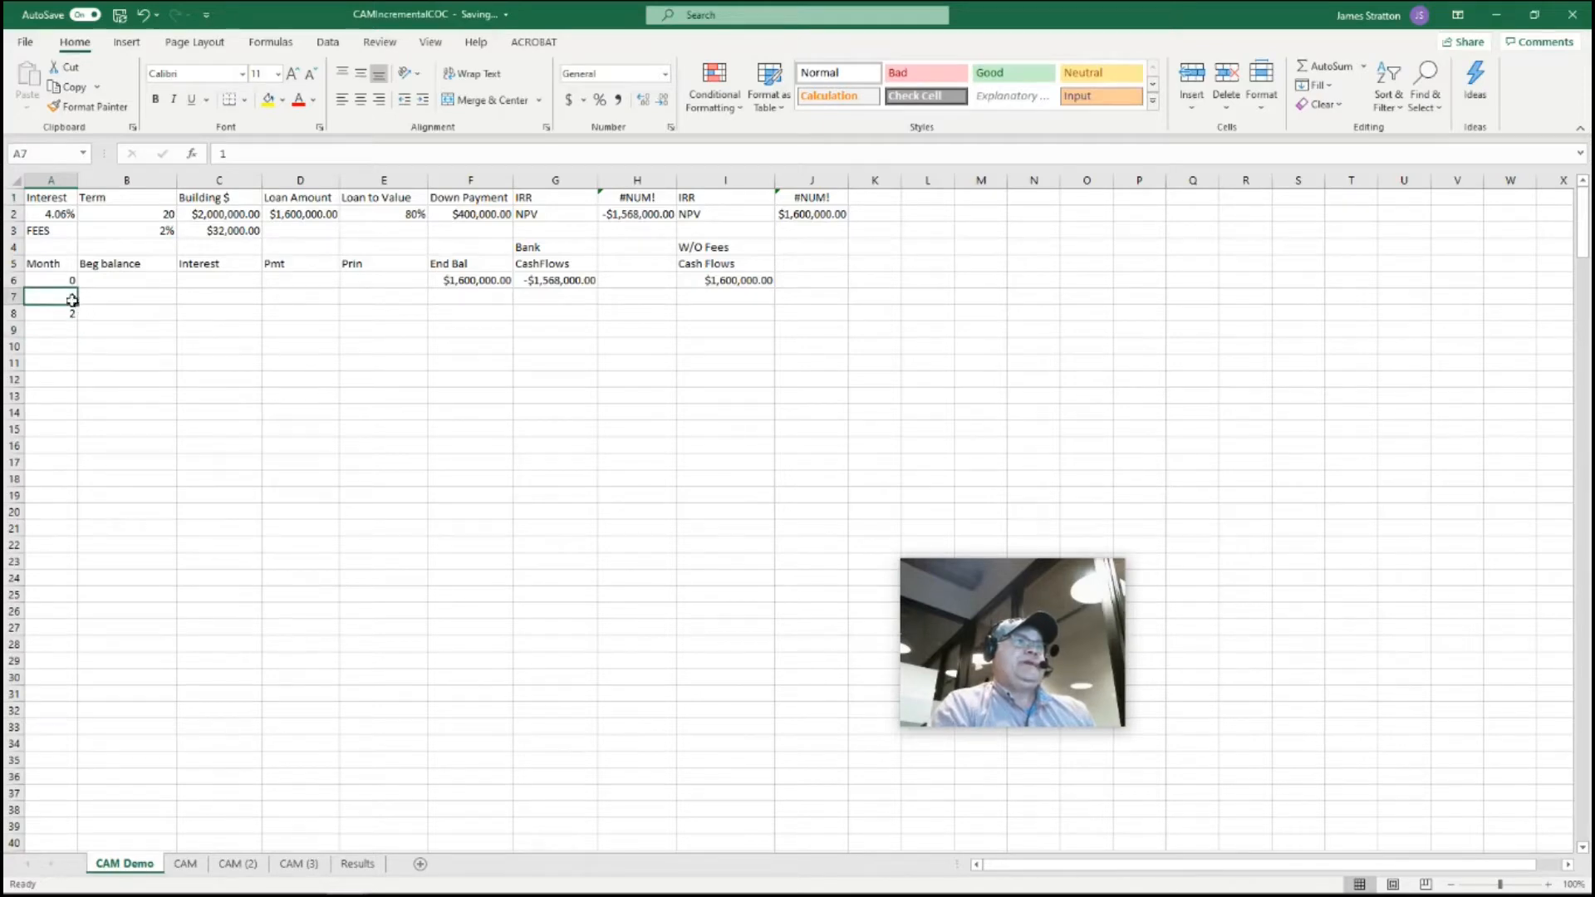
mouse_move(72, 300)
mouse_down()
mouse_move(114, 774)
mouse_move(103, 888)
mouse_move(124, 815)
mouse_up()
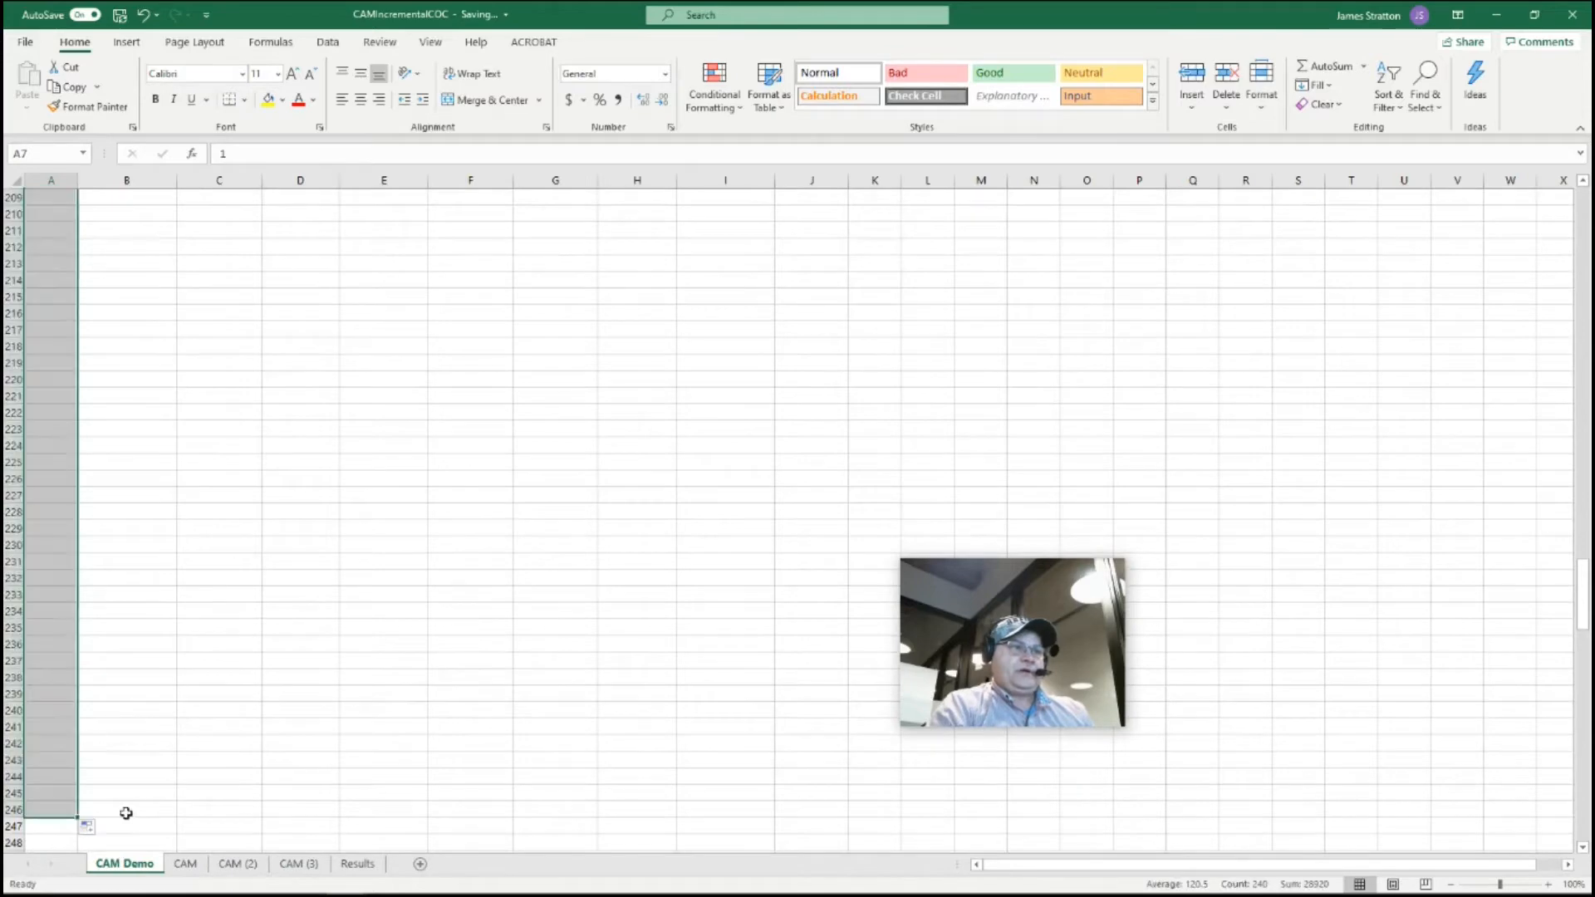
Link month 1's beginning balance in B7 to the month 0 ending balance with =F6.
click(264, 731)
scroll(411, 458, up, 20)
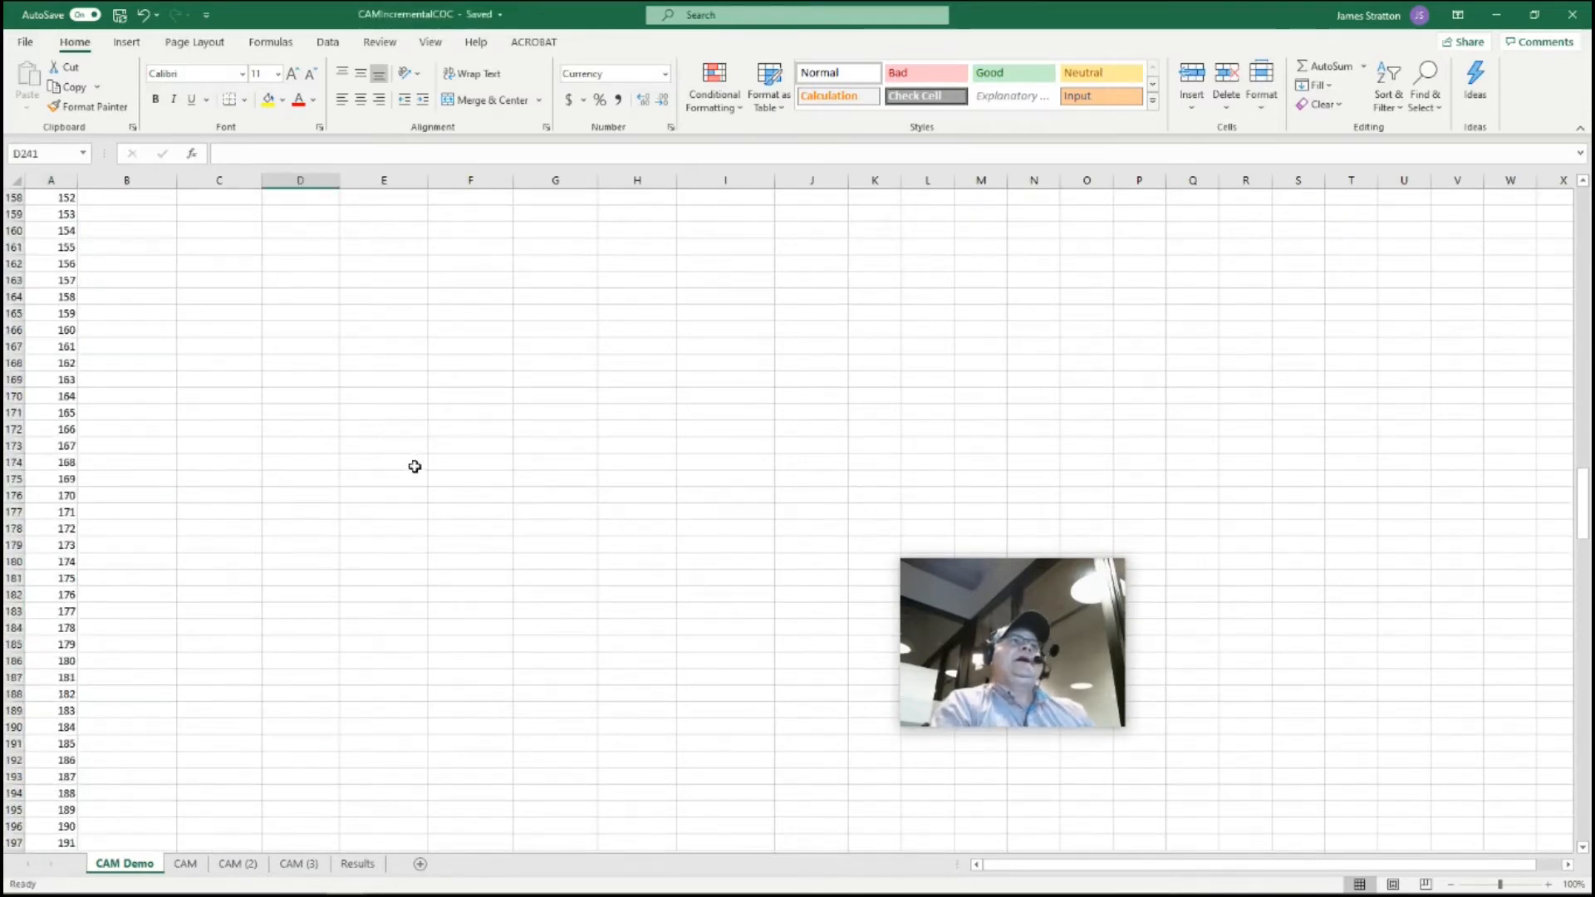
scroll(410, 458, up, 20)
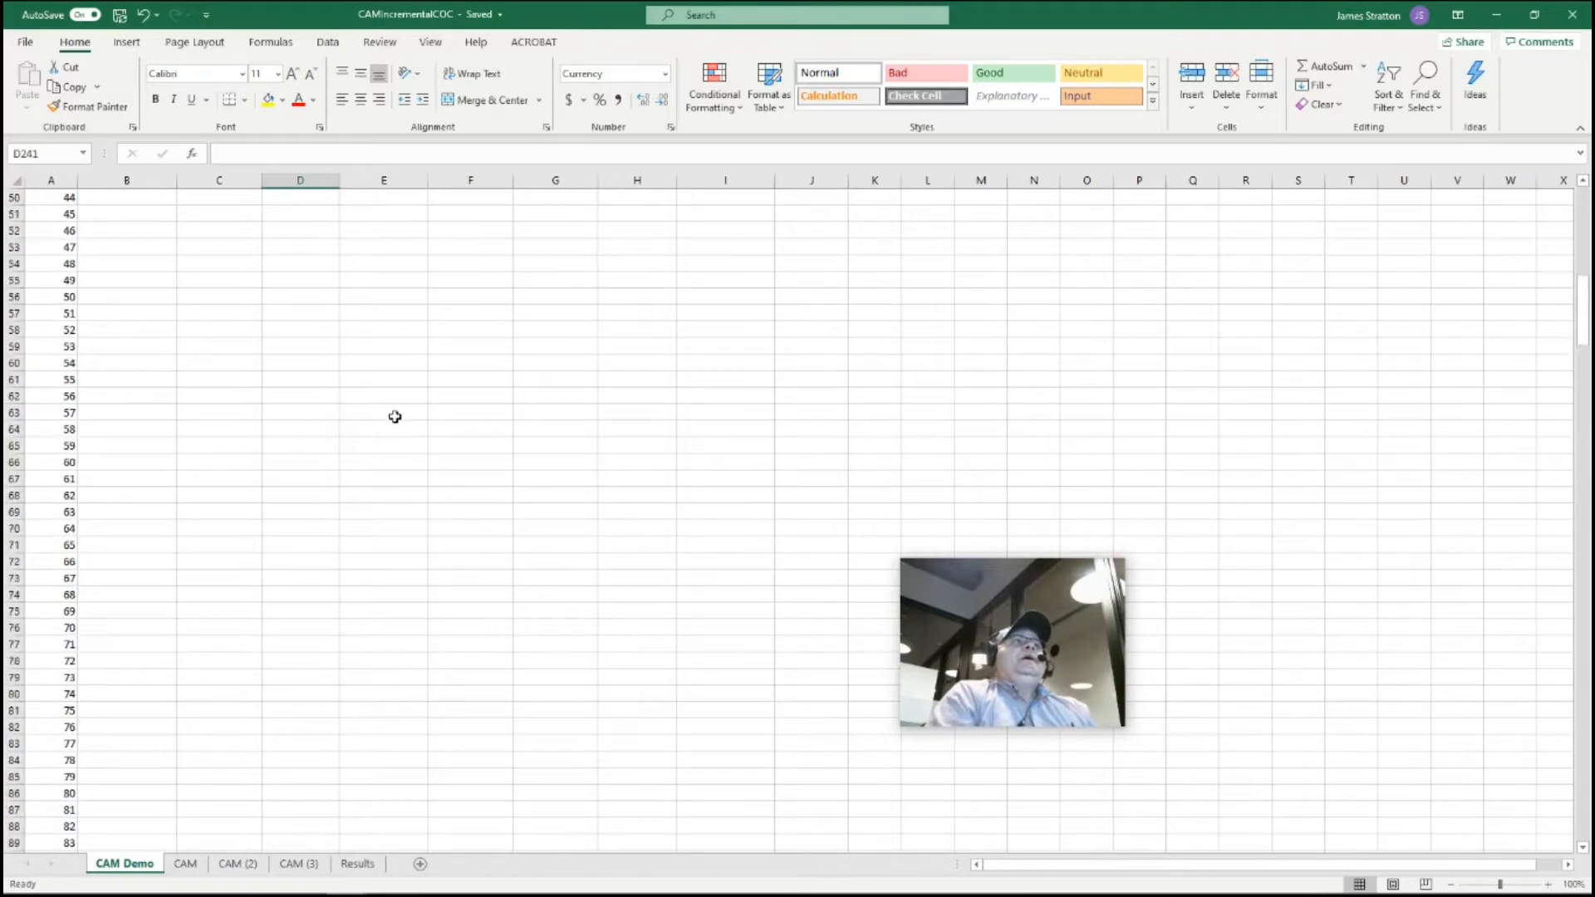
scroll(397, 394, up, 4)
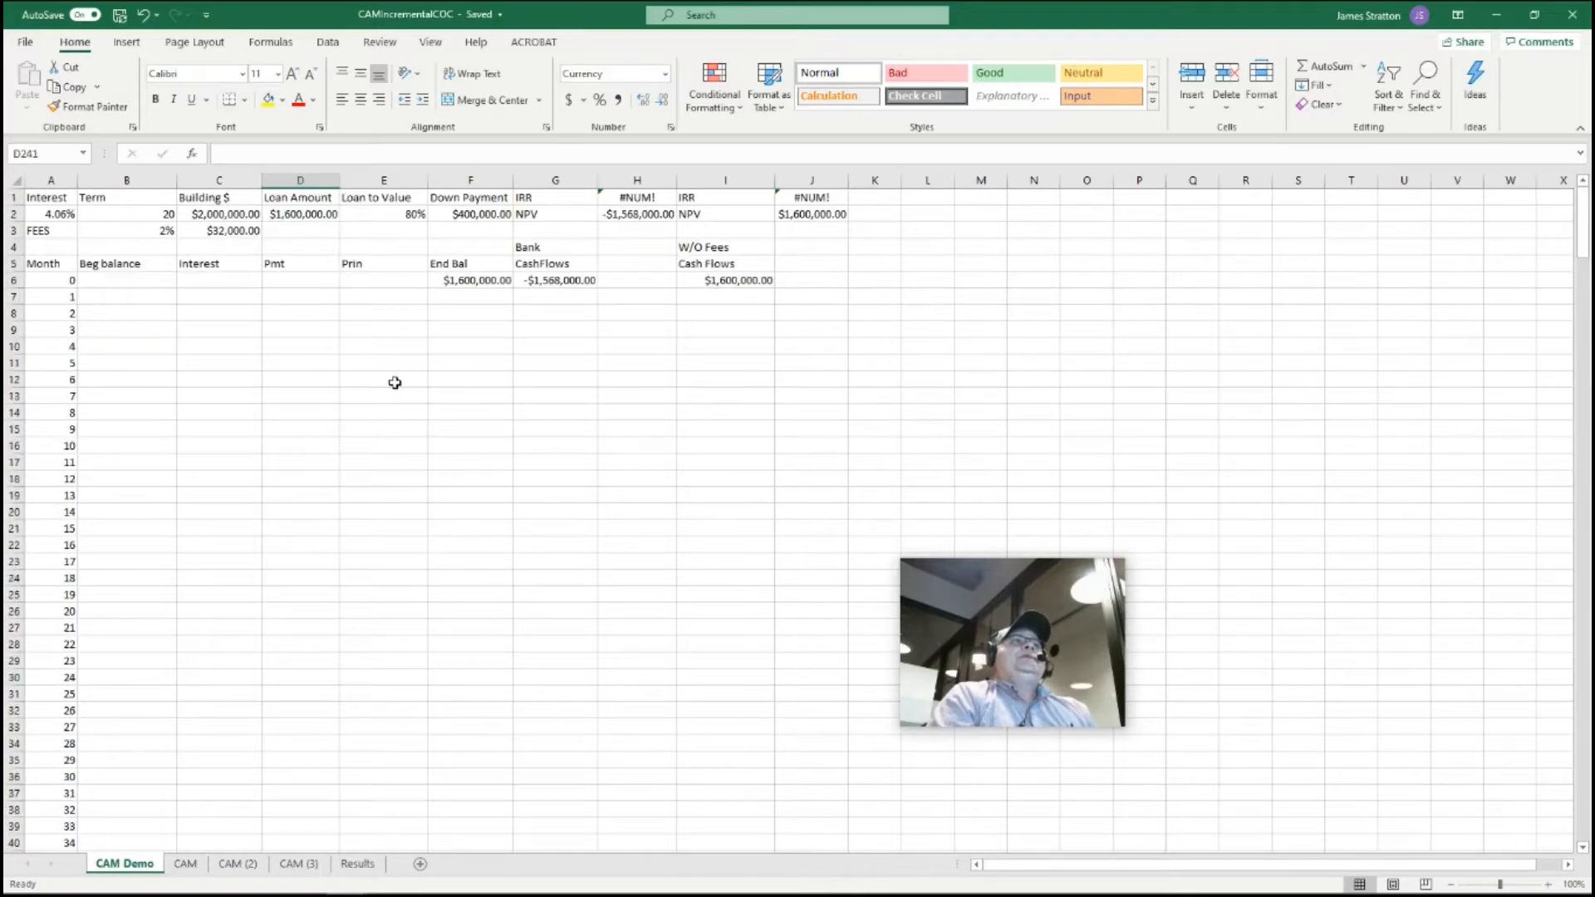
click(132, 298)
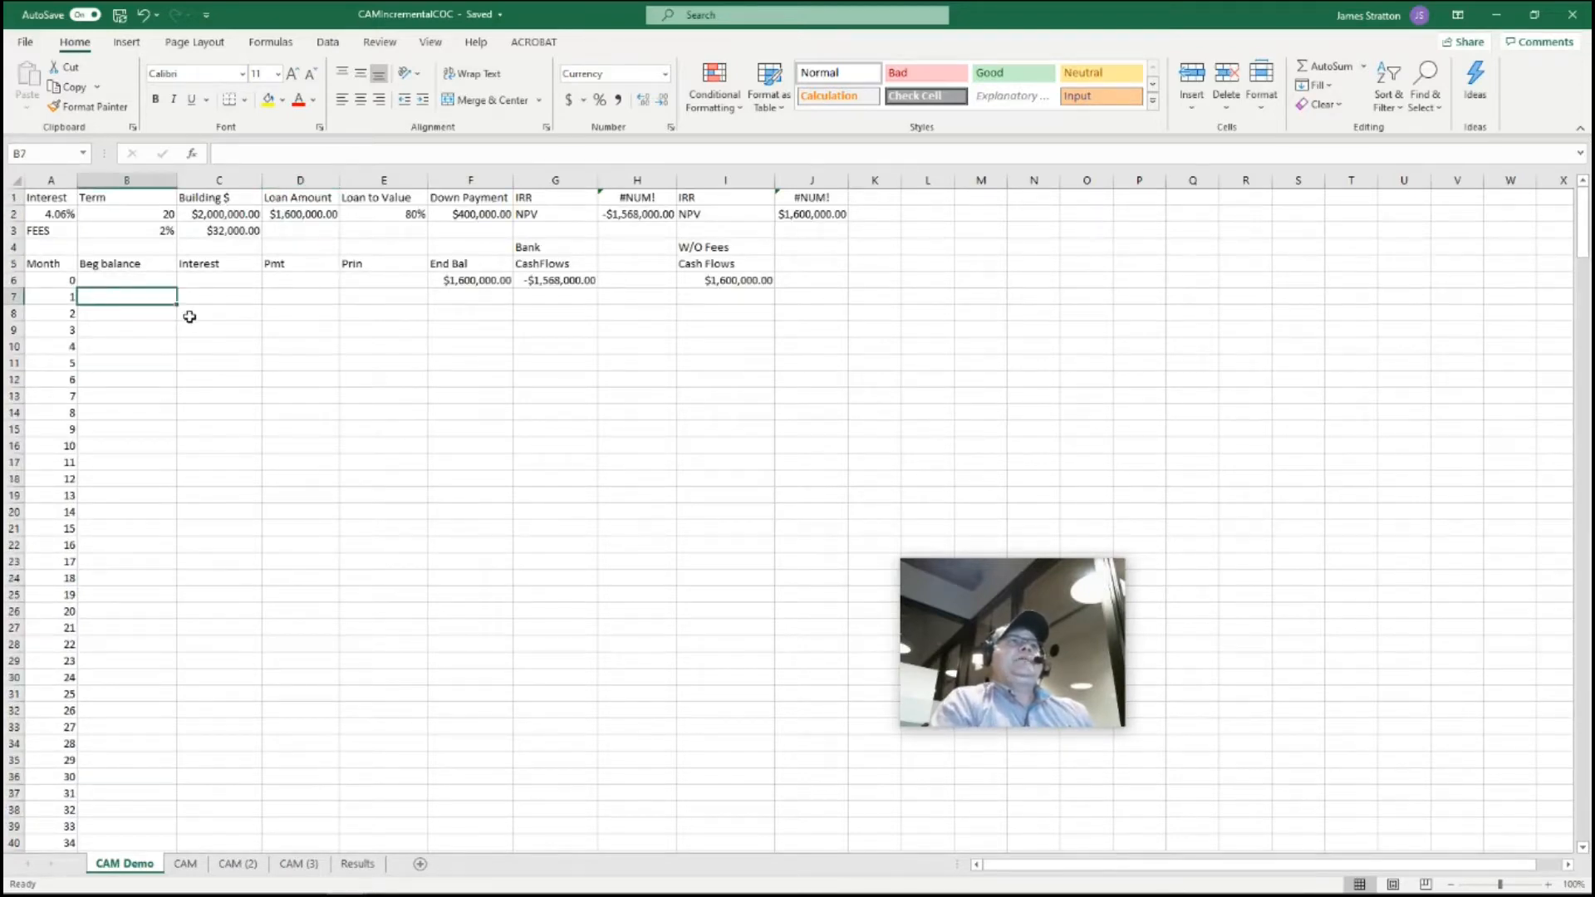
text(=)
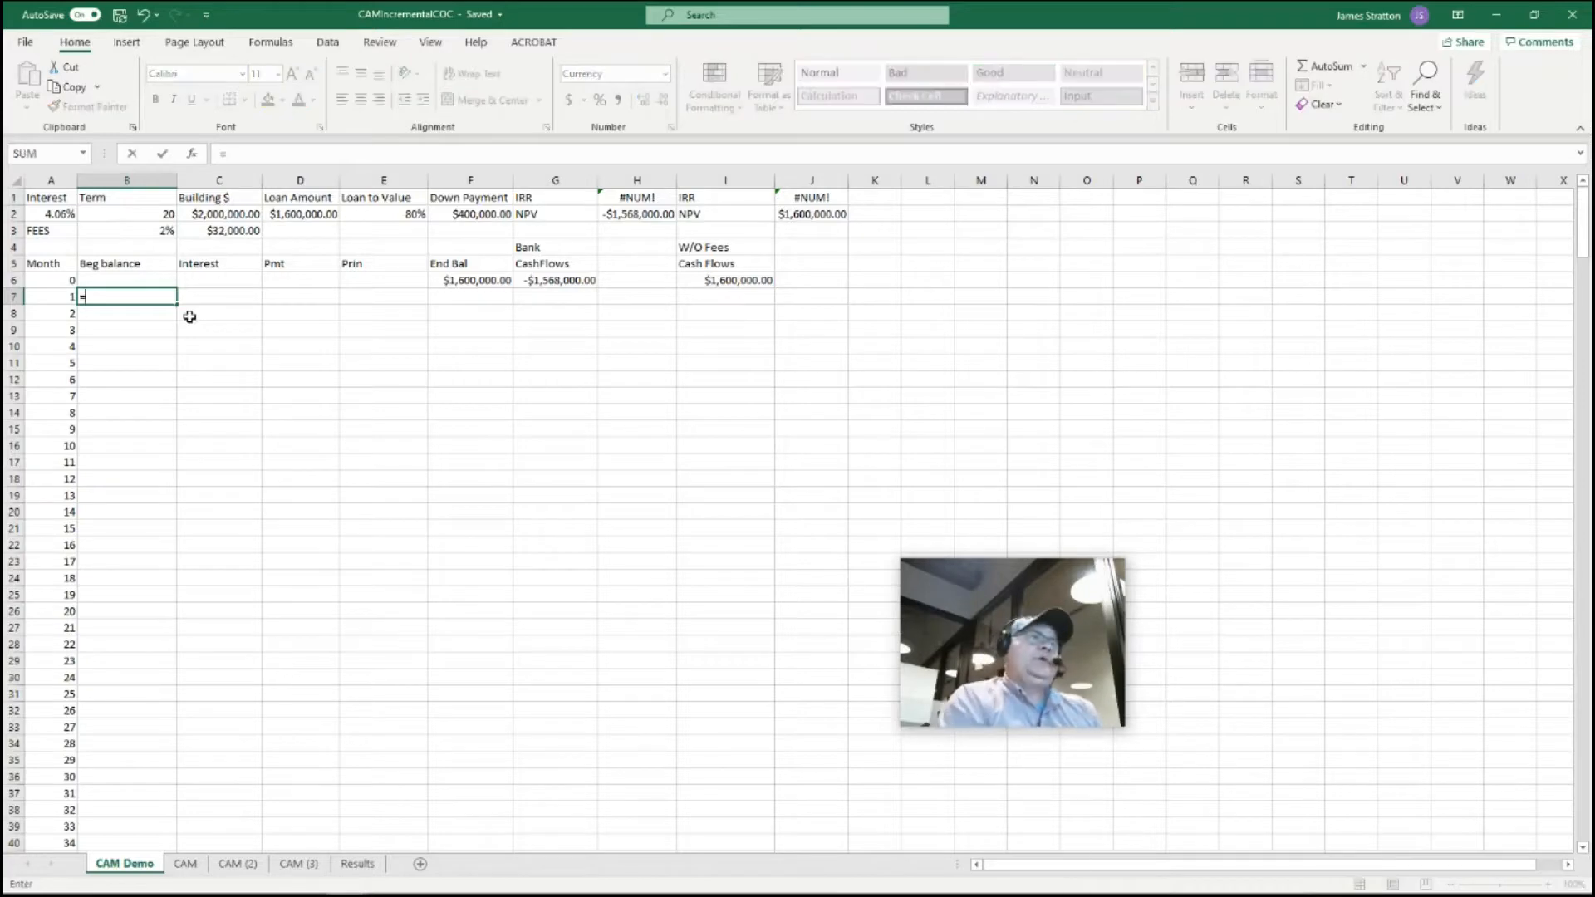
click(469, 281)
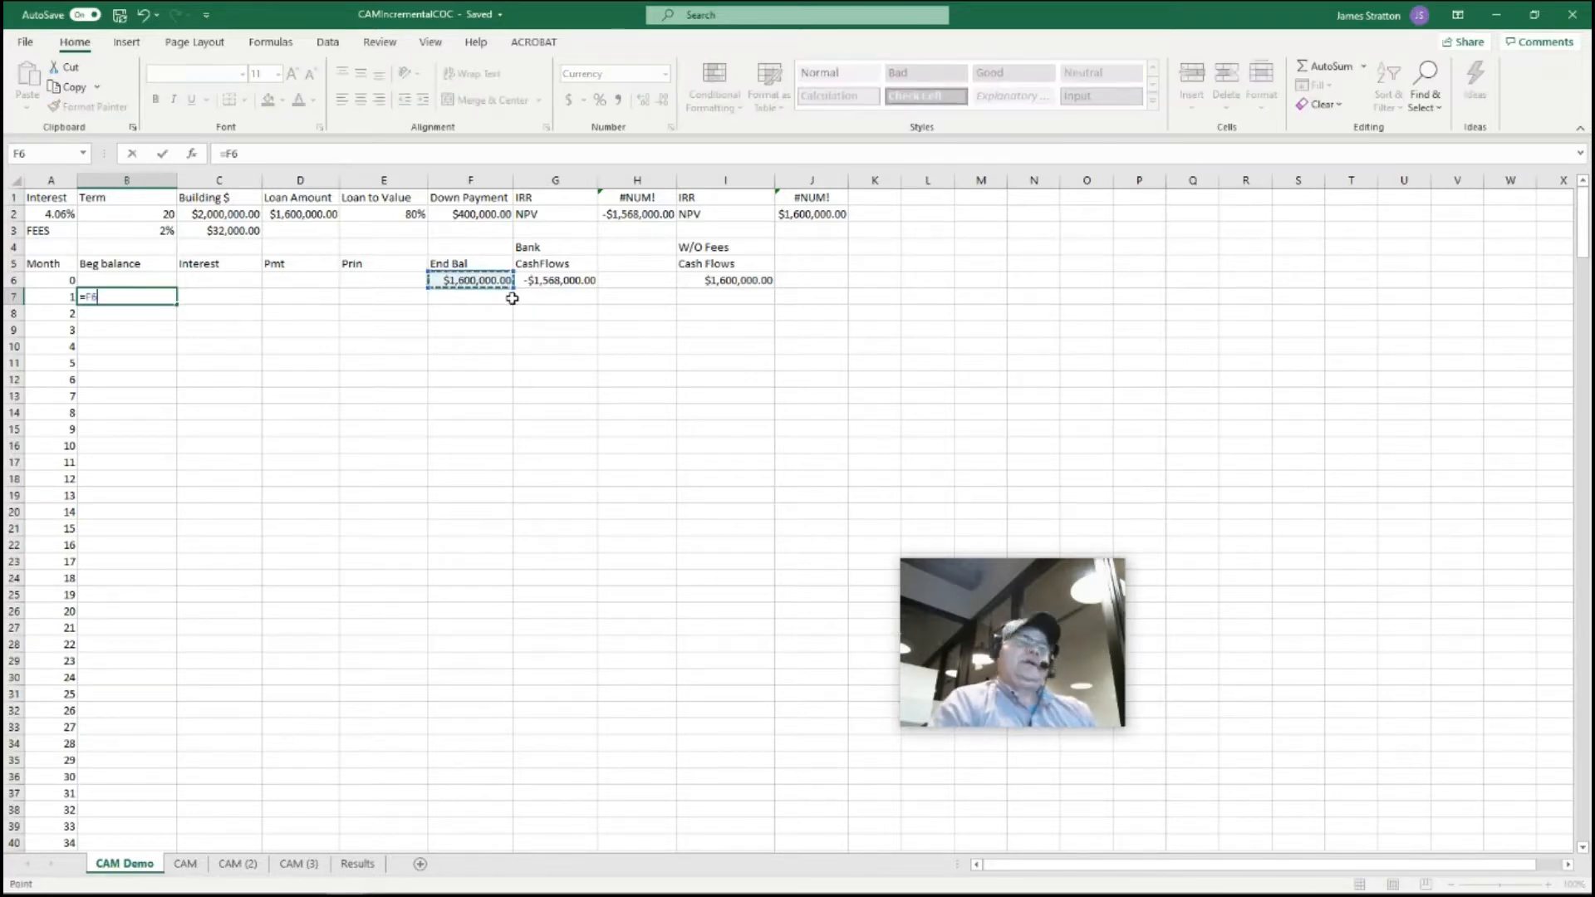
key(Return)
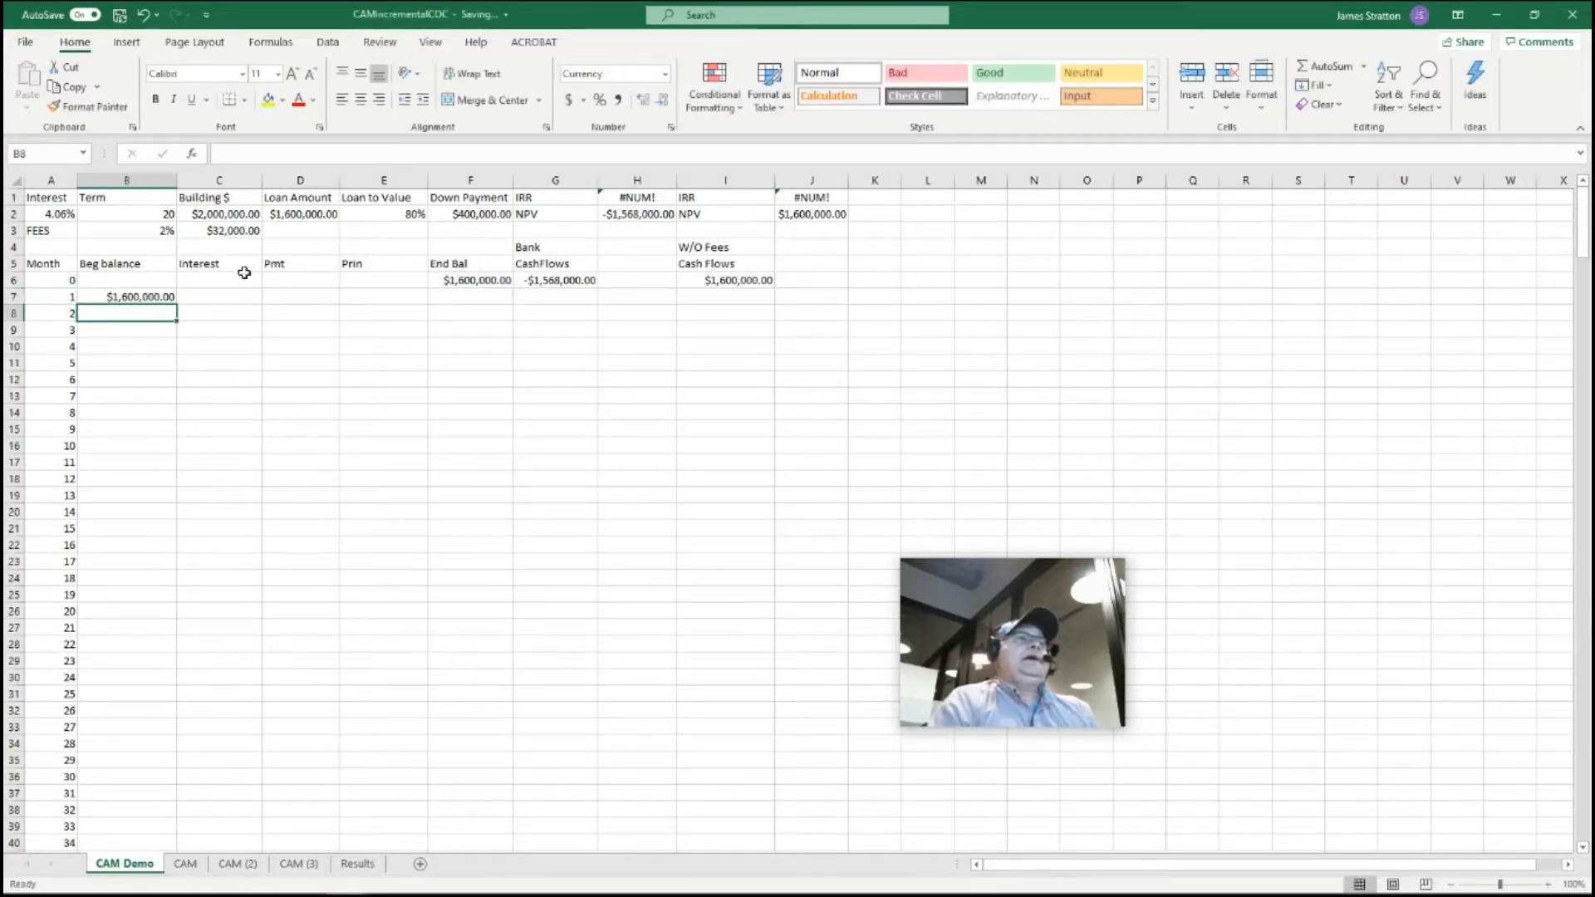
Calculate month 1's interest in C7 with =B7*$A$2/12, keeping the interest rate reference absolute.
click(214, 299)
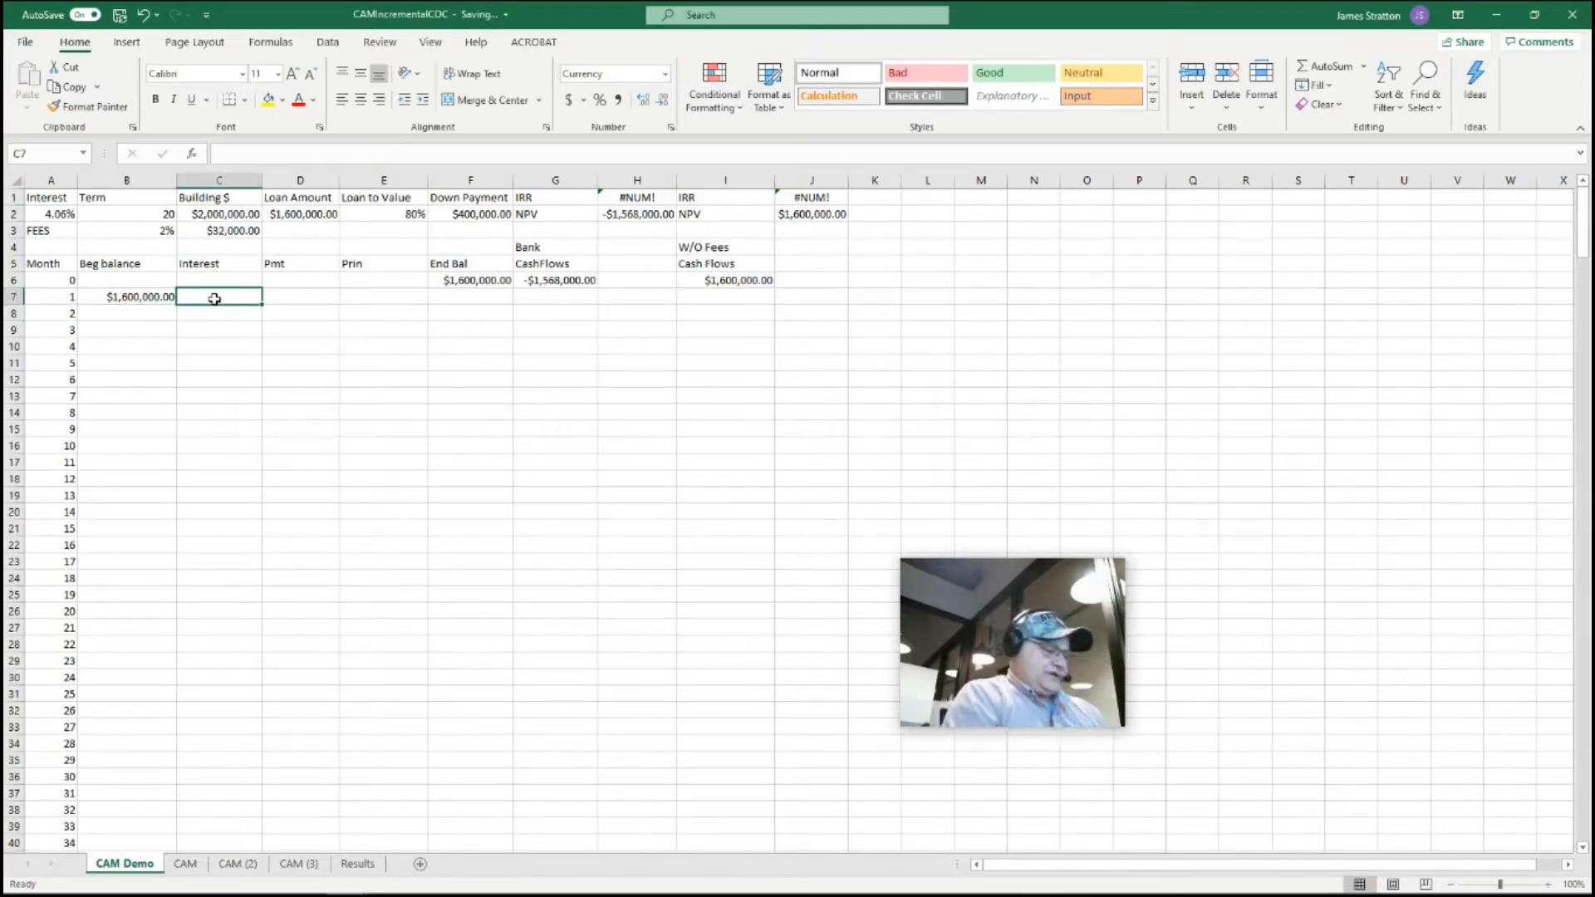
text(=)
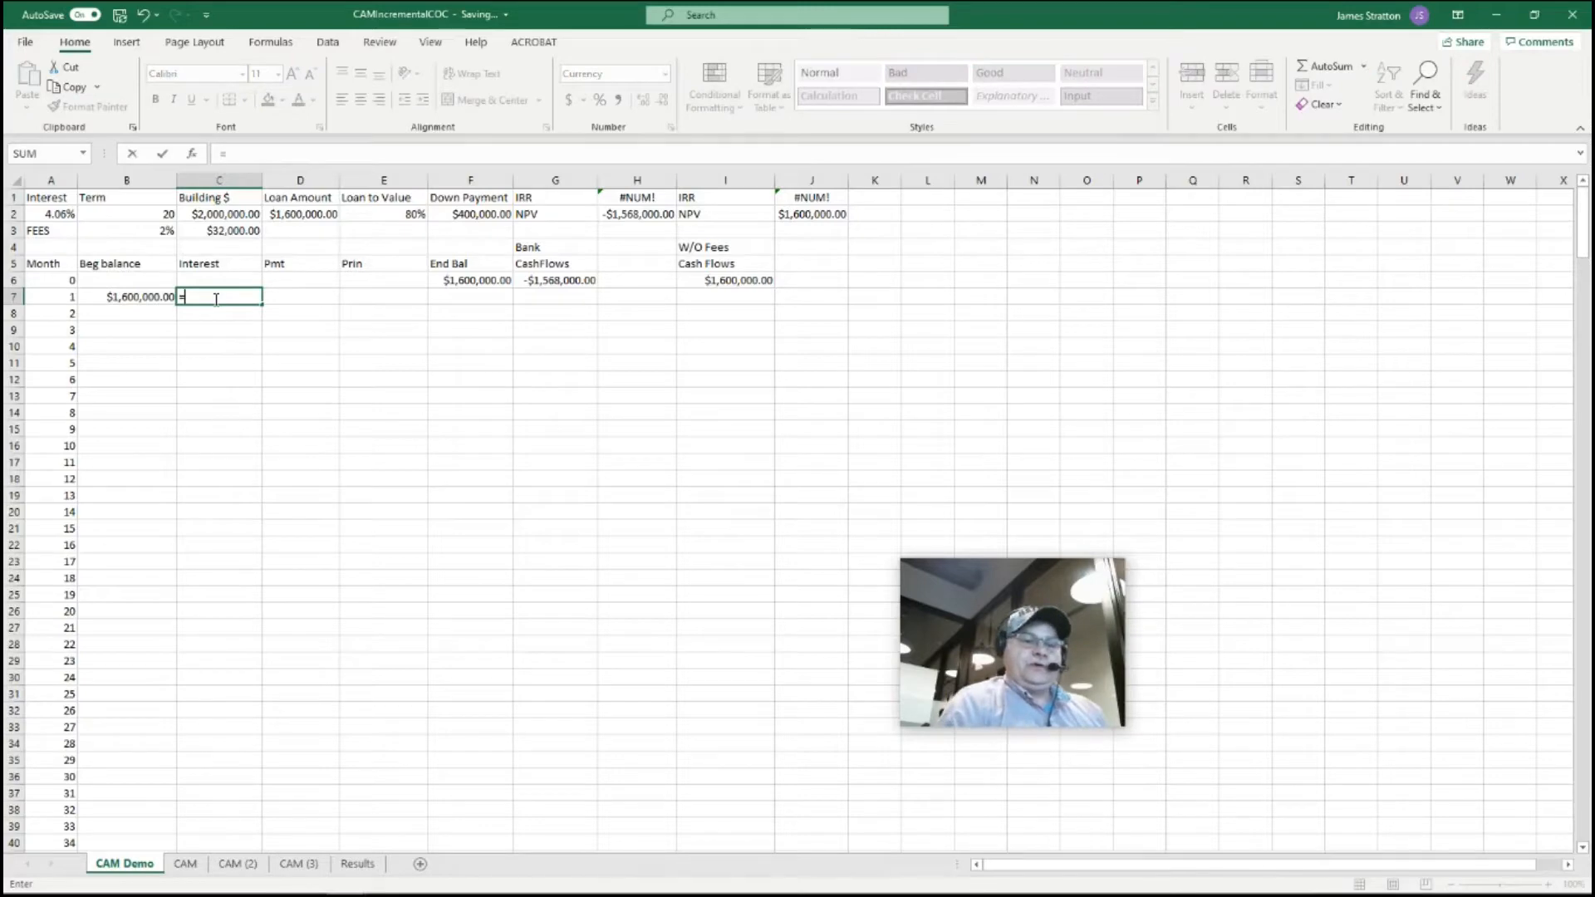
click(129, 301)
text(*)
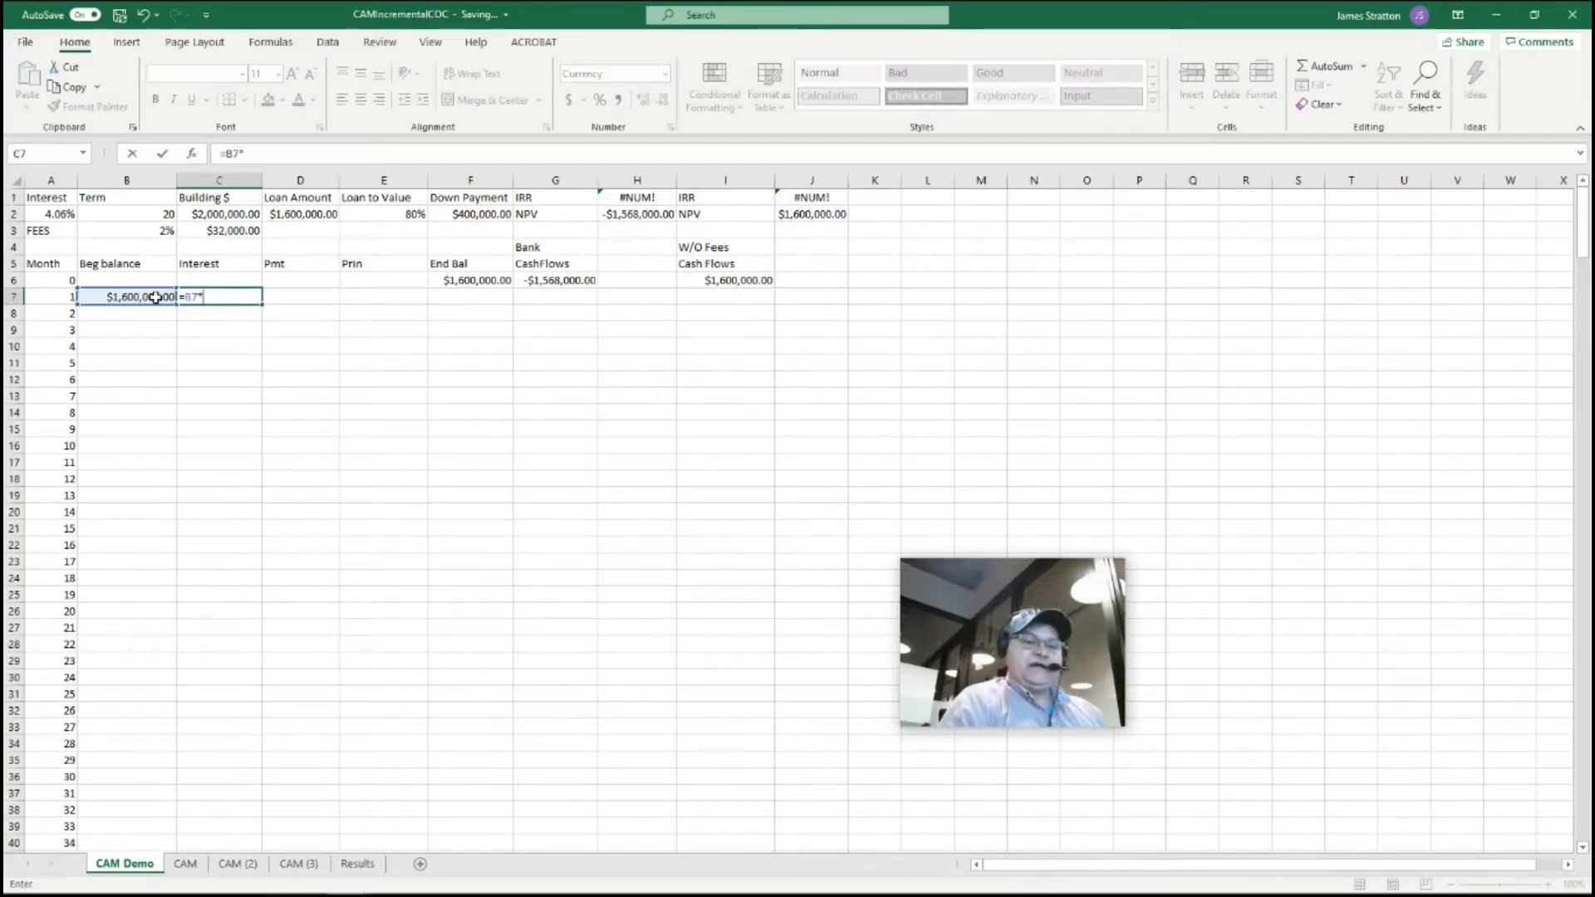
click(52, 217)
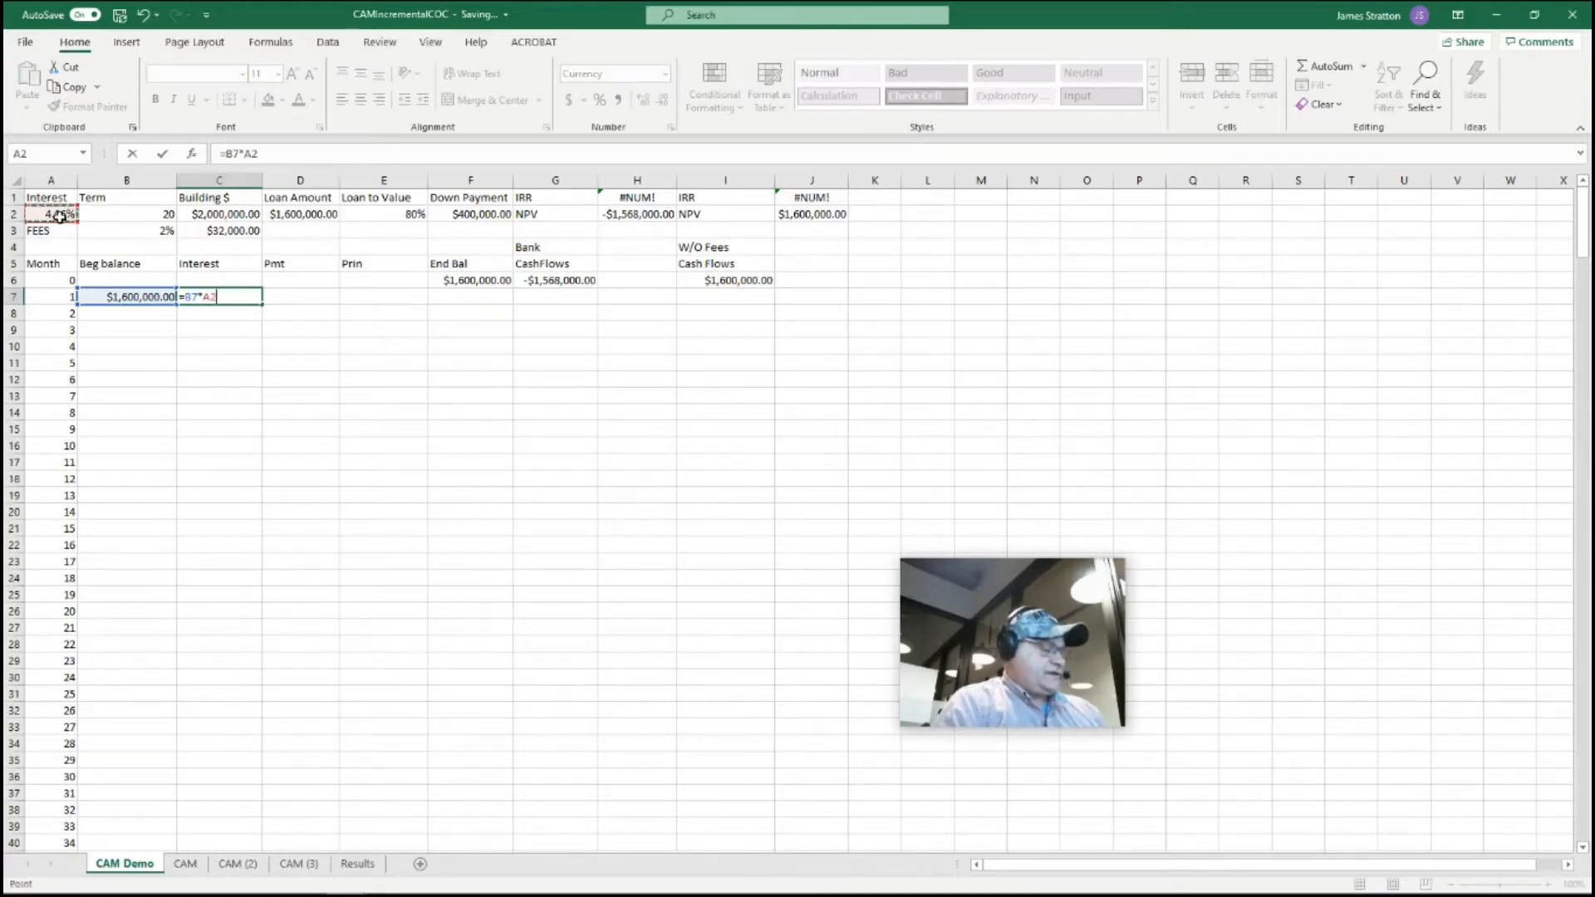
key(F4)
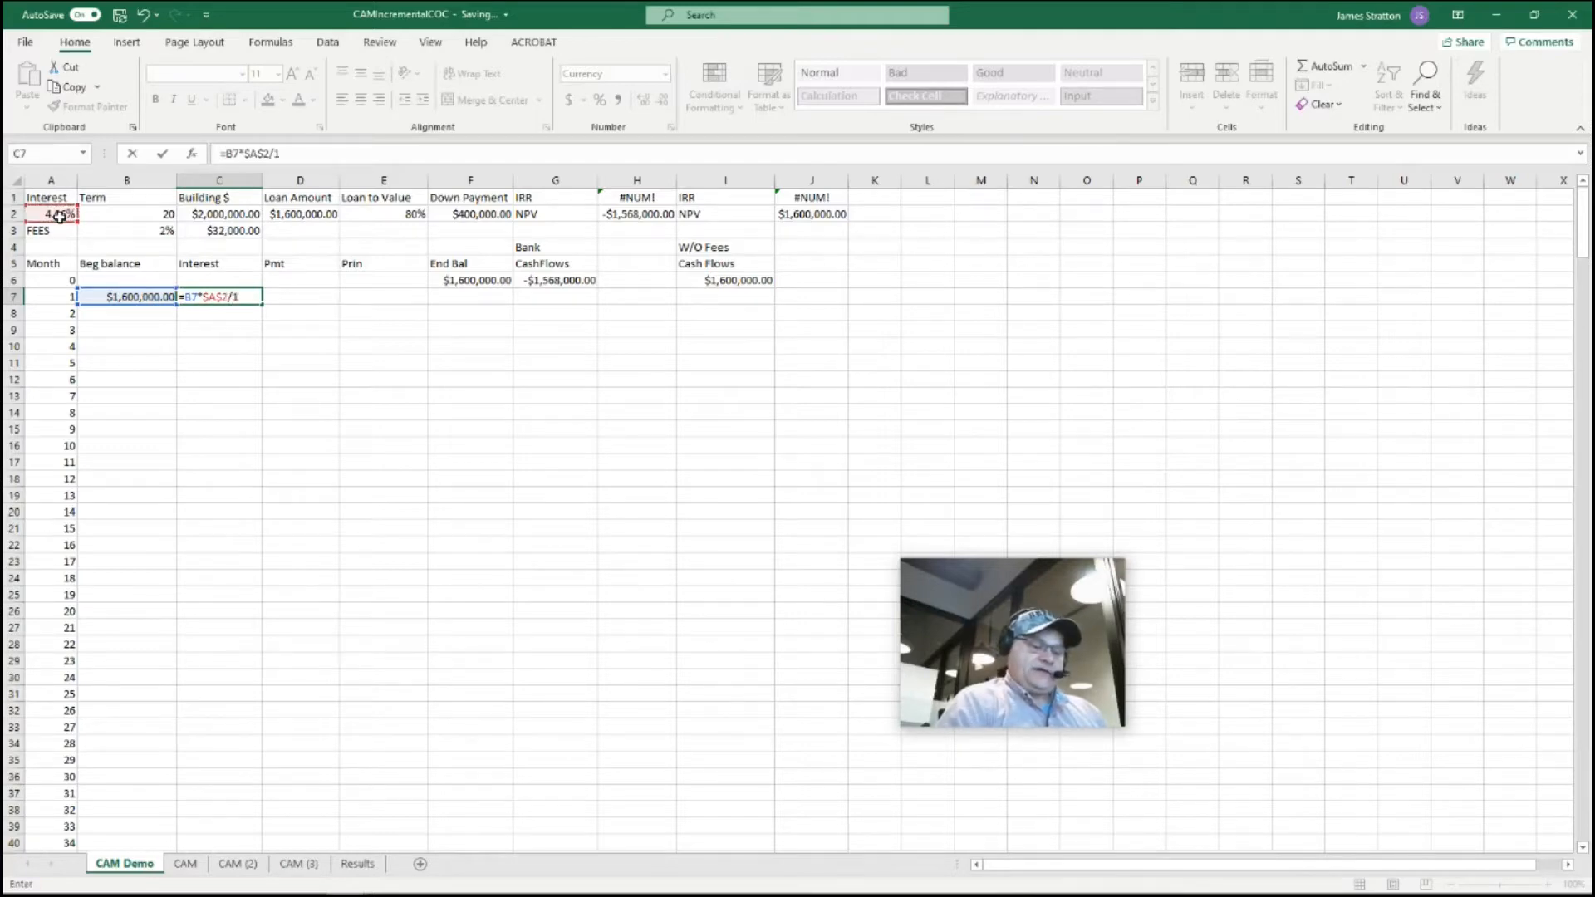
text(/12)
key(Return)
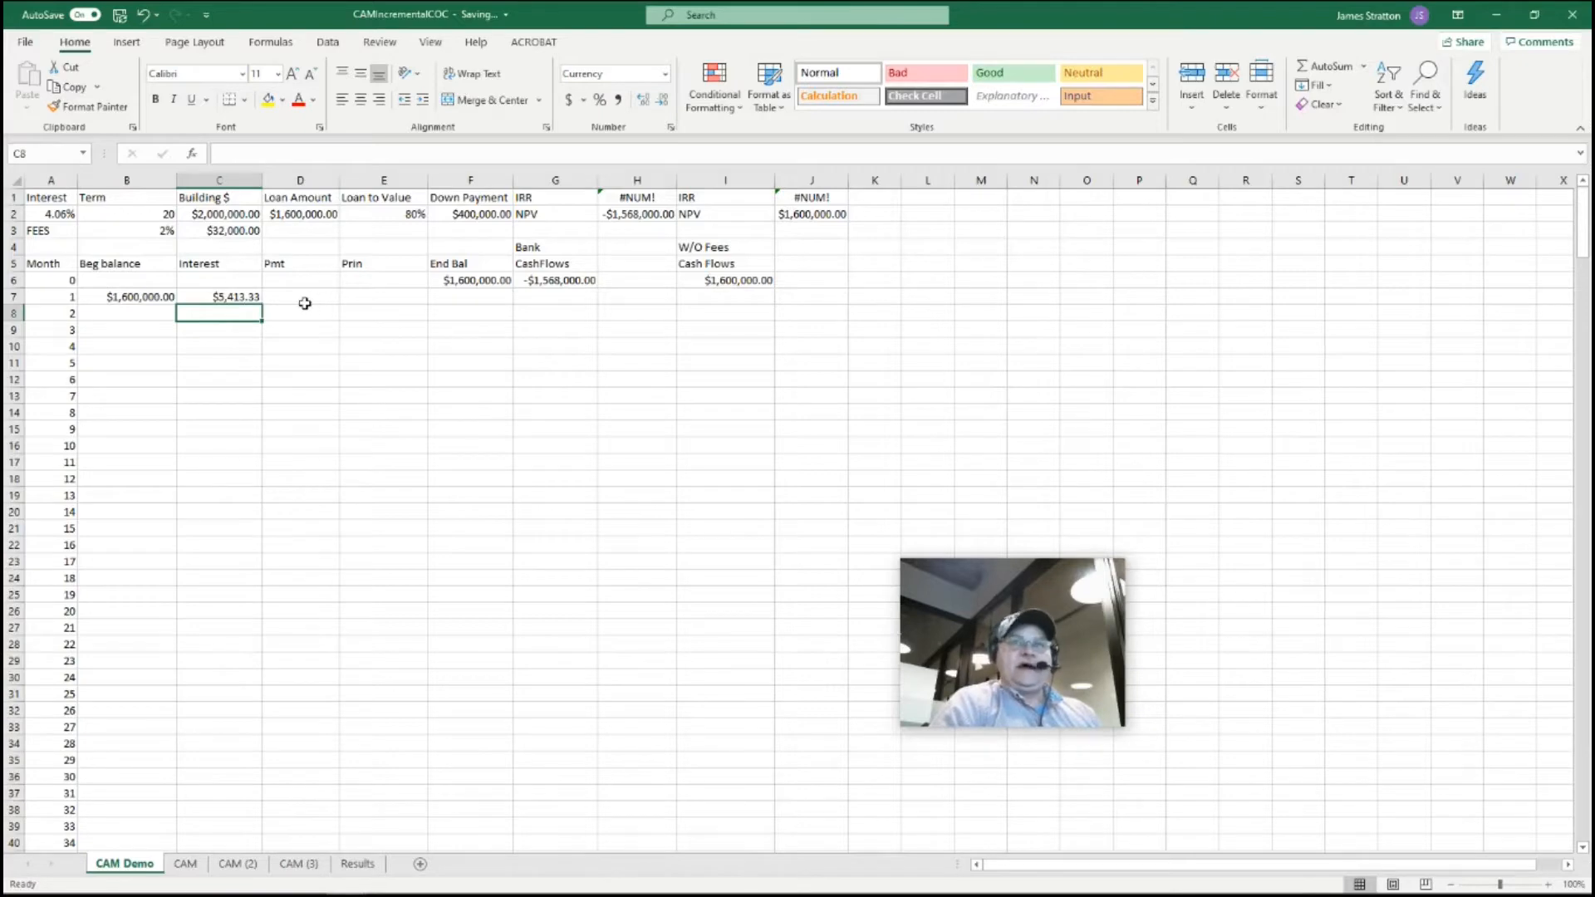
Calculate month 1's constant principal portion in E7 with =$D$2/($B$2*12), using absolute loan amount and term references.
click(367, 297)
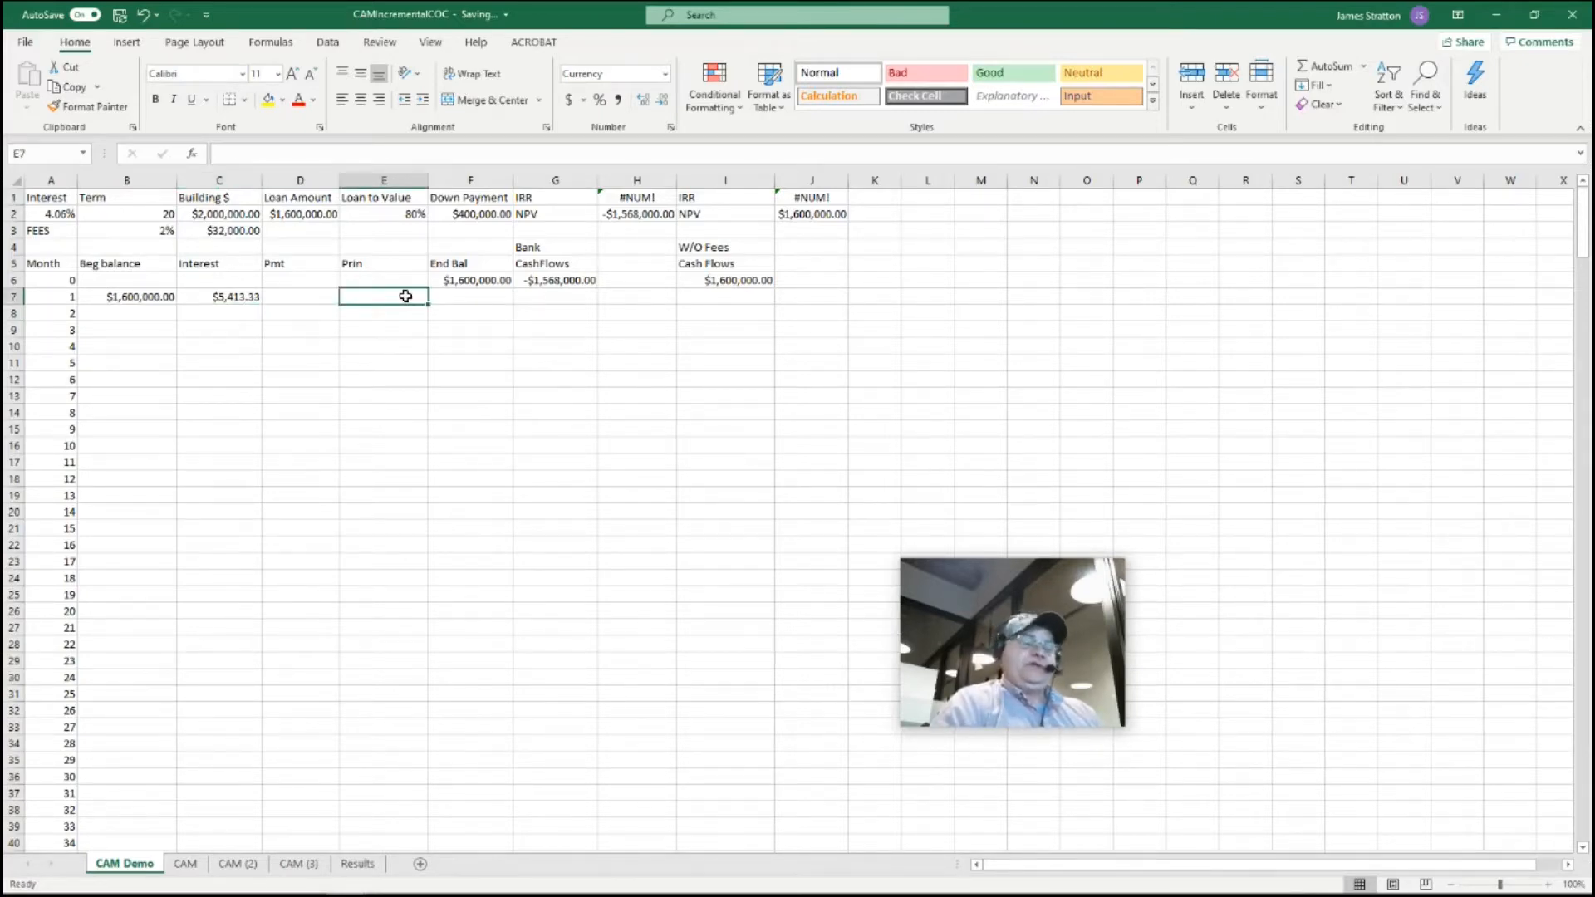
text(=)
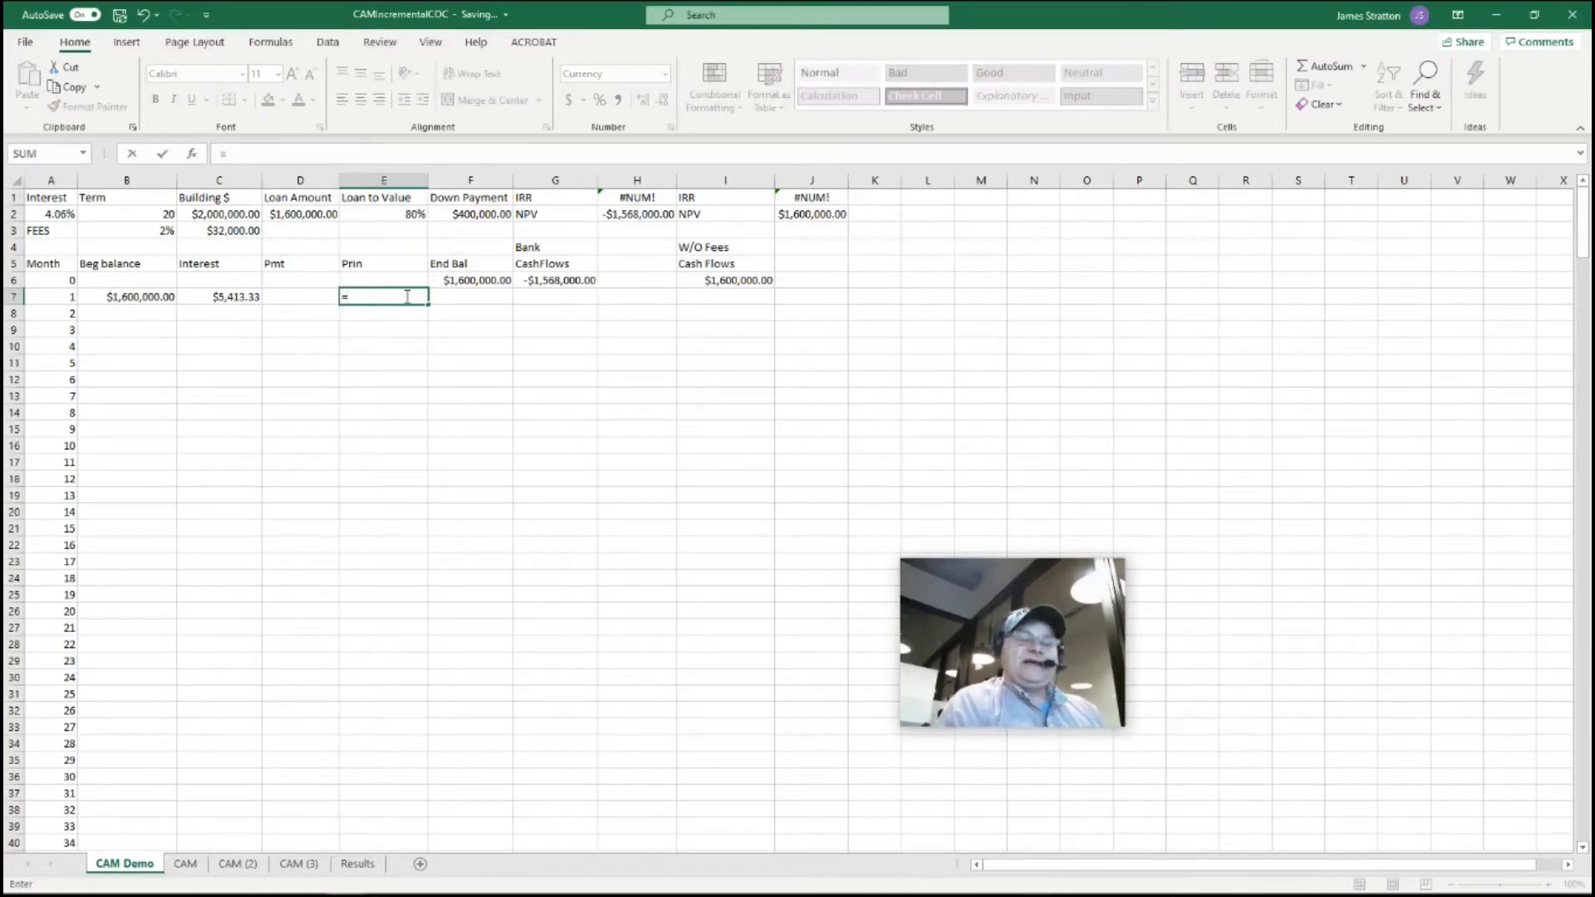
click(295, 214)
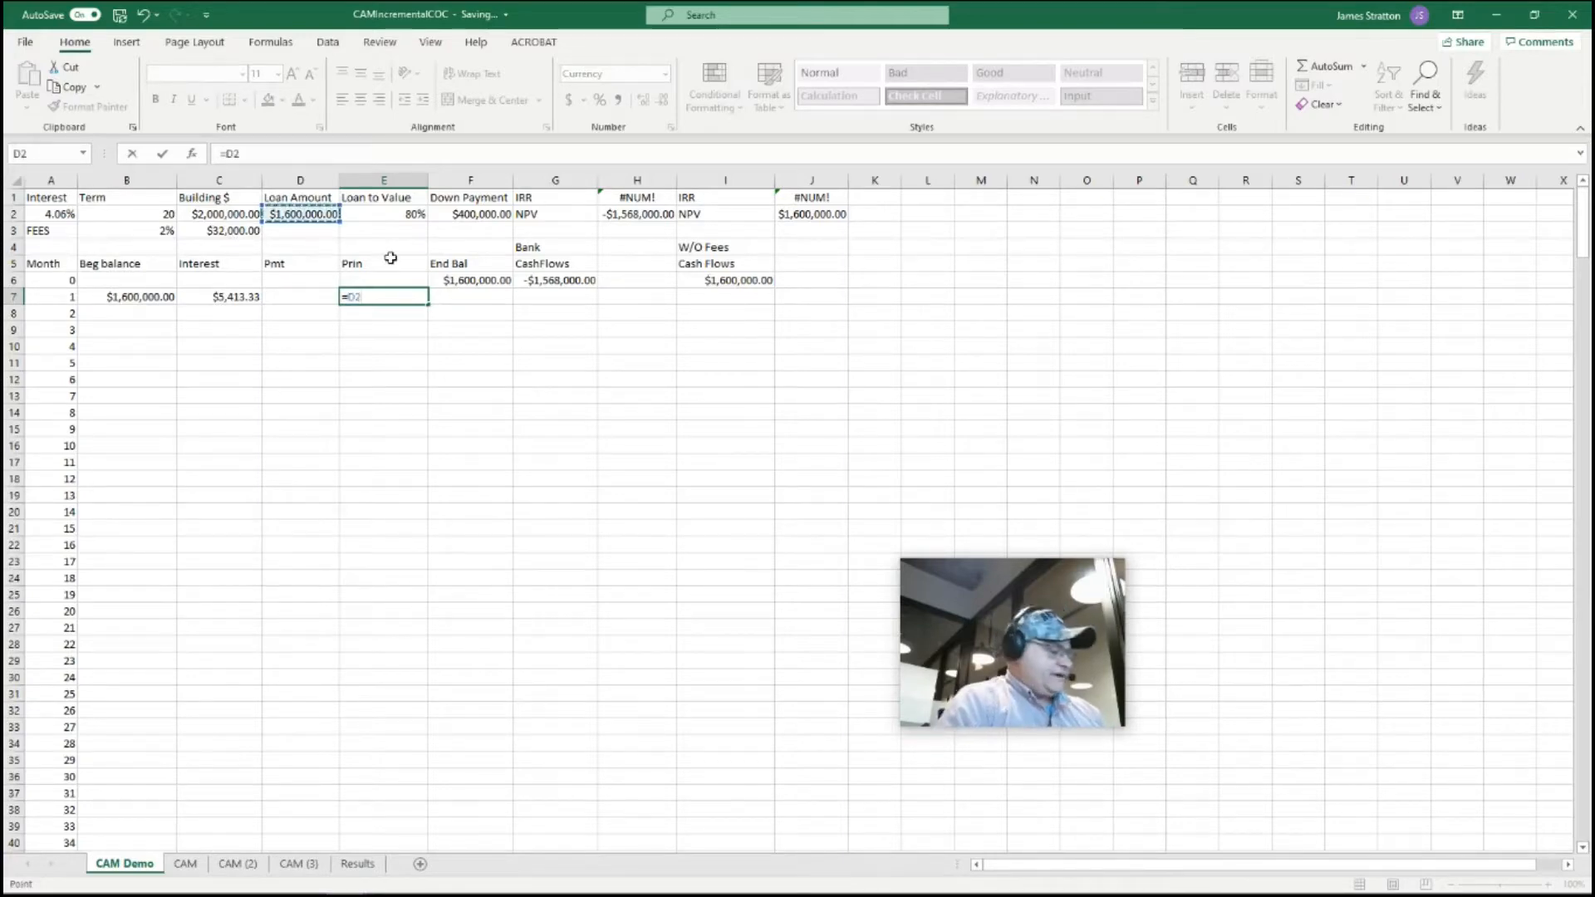
key(F4)
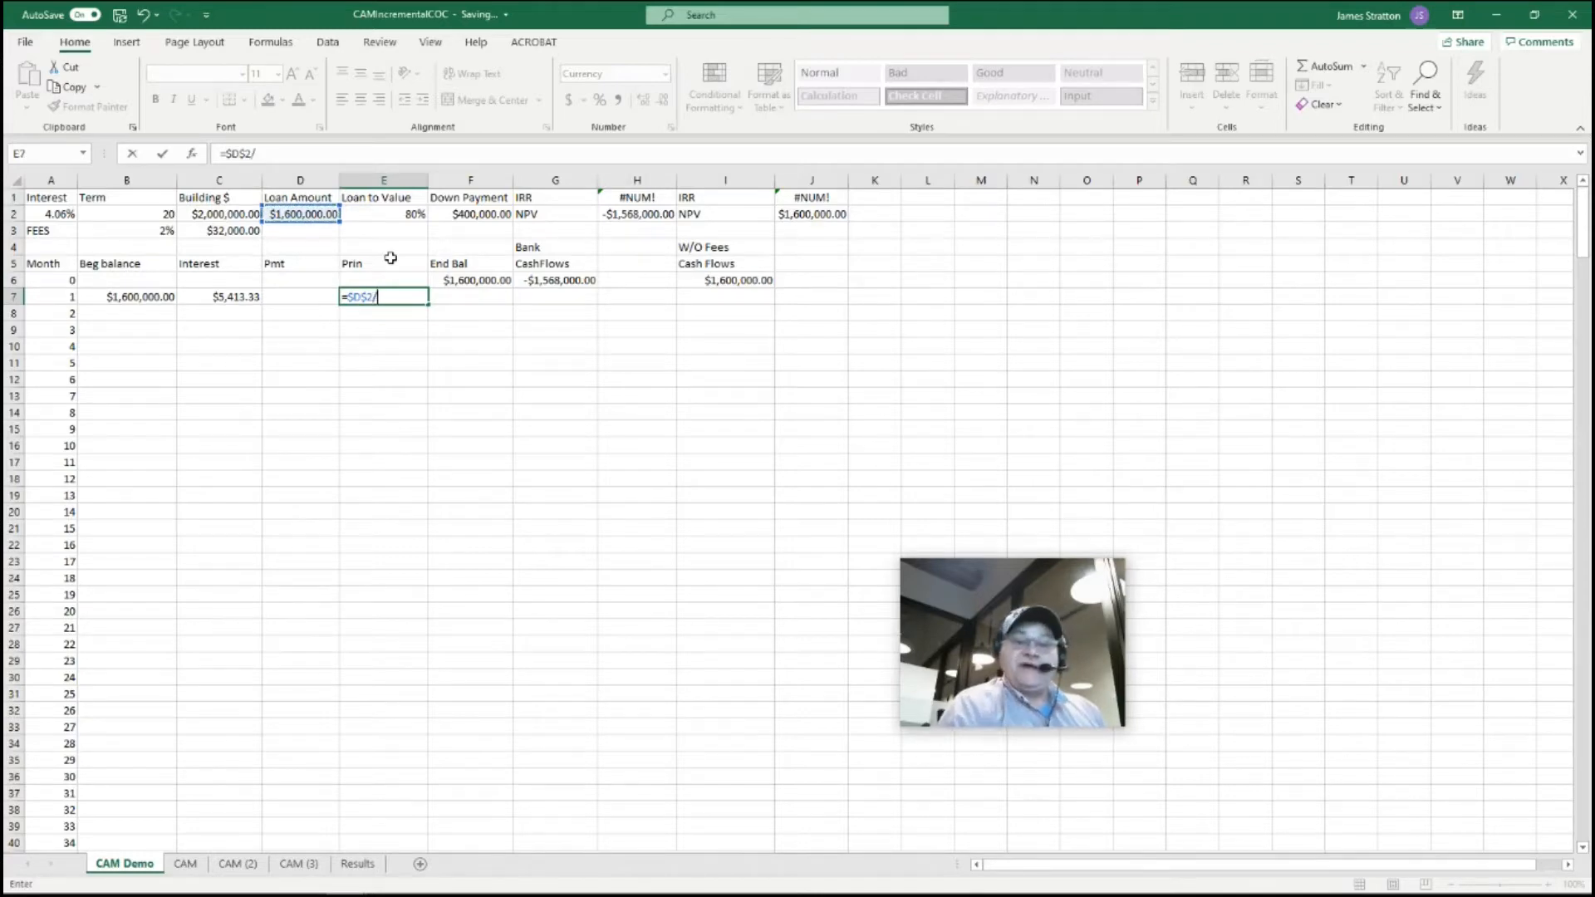
click(145, 217)
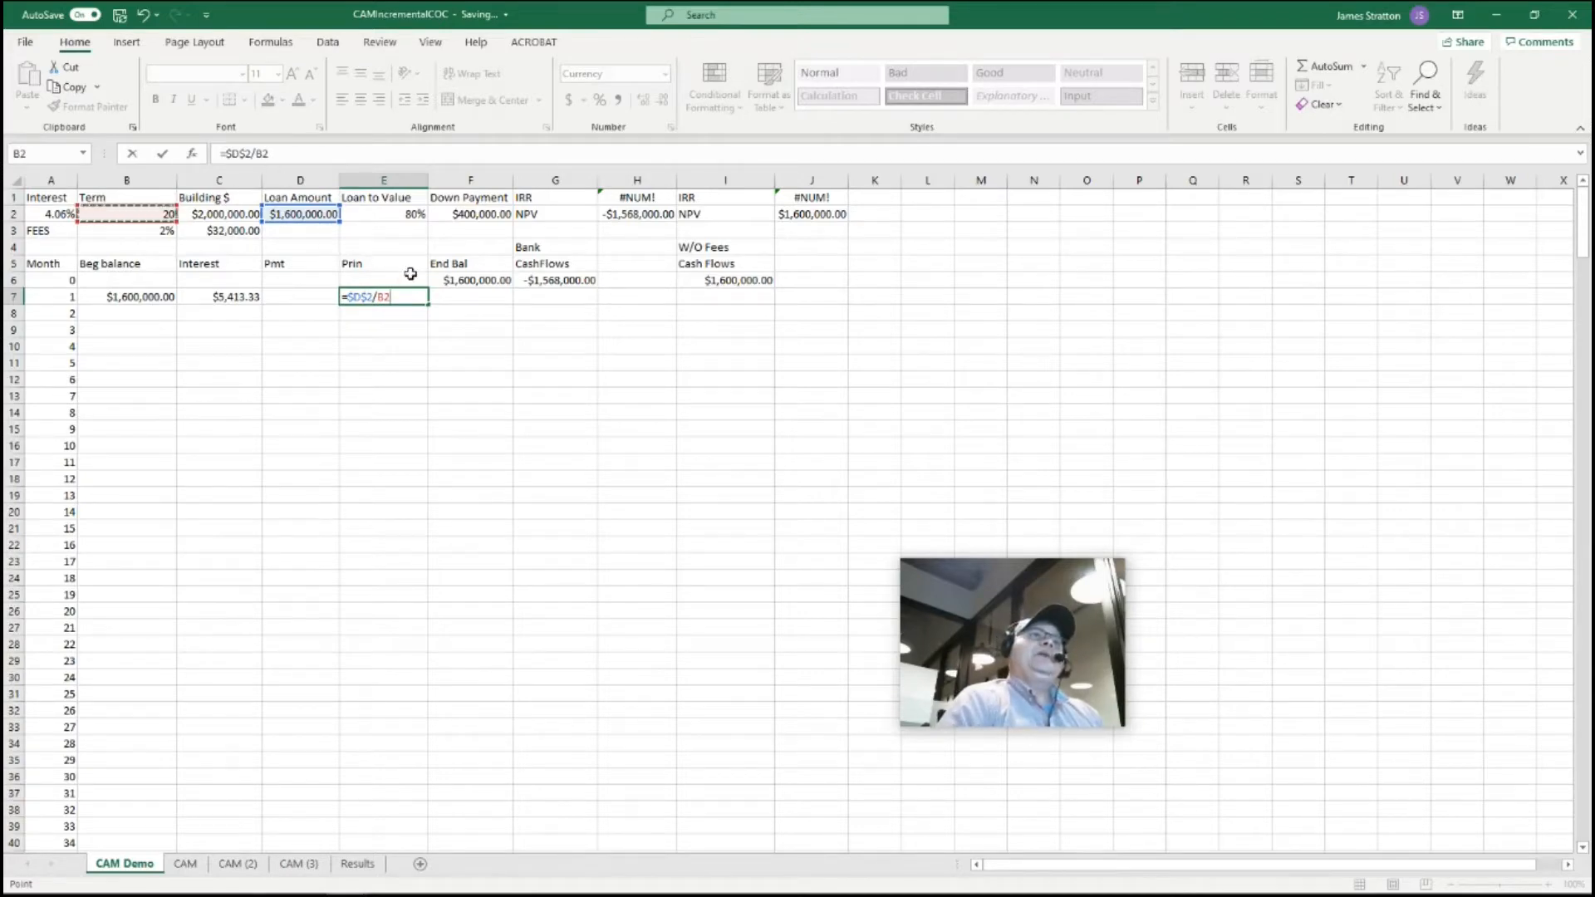
key(BackSpace)
key(BackSpace)
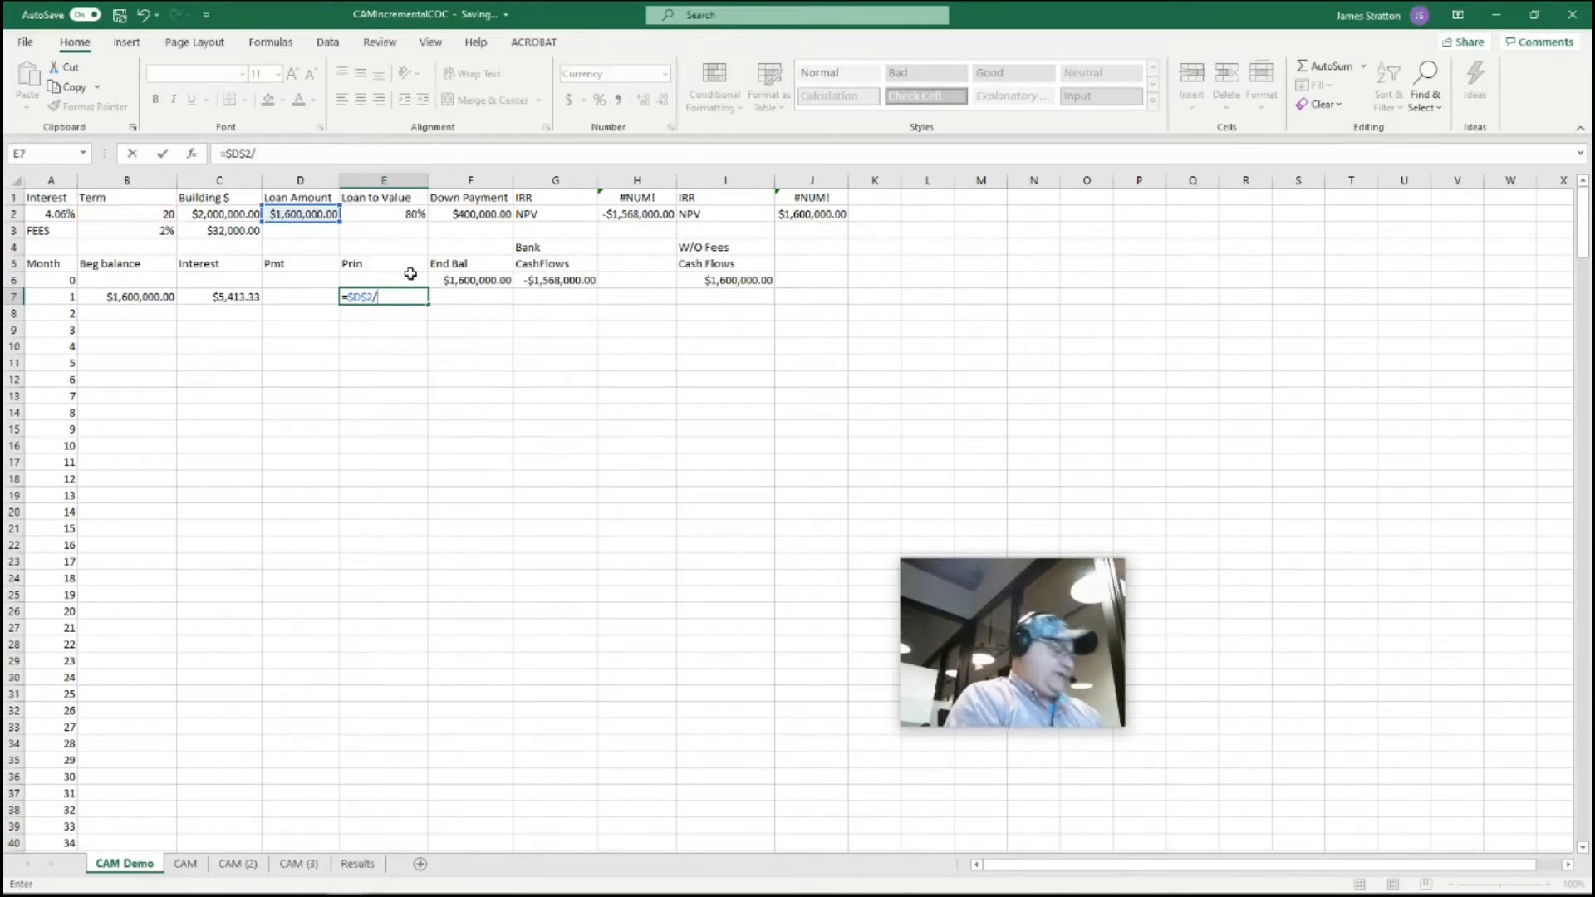
click(148, 213)
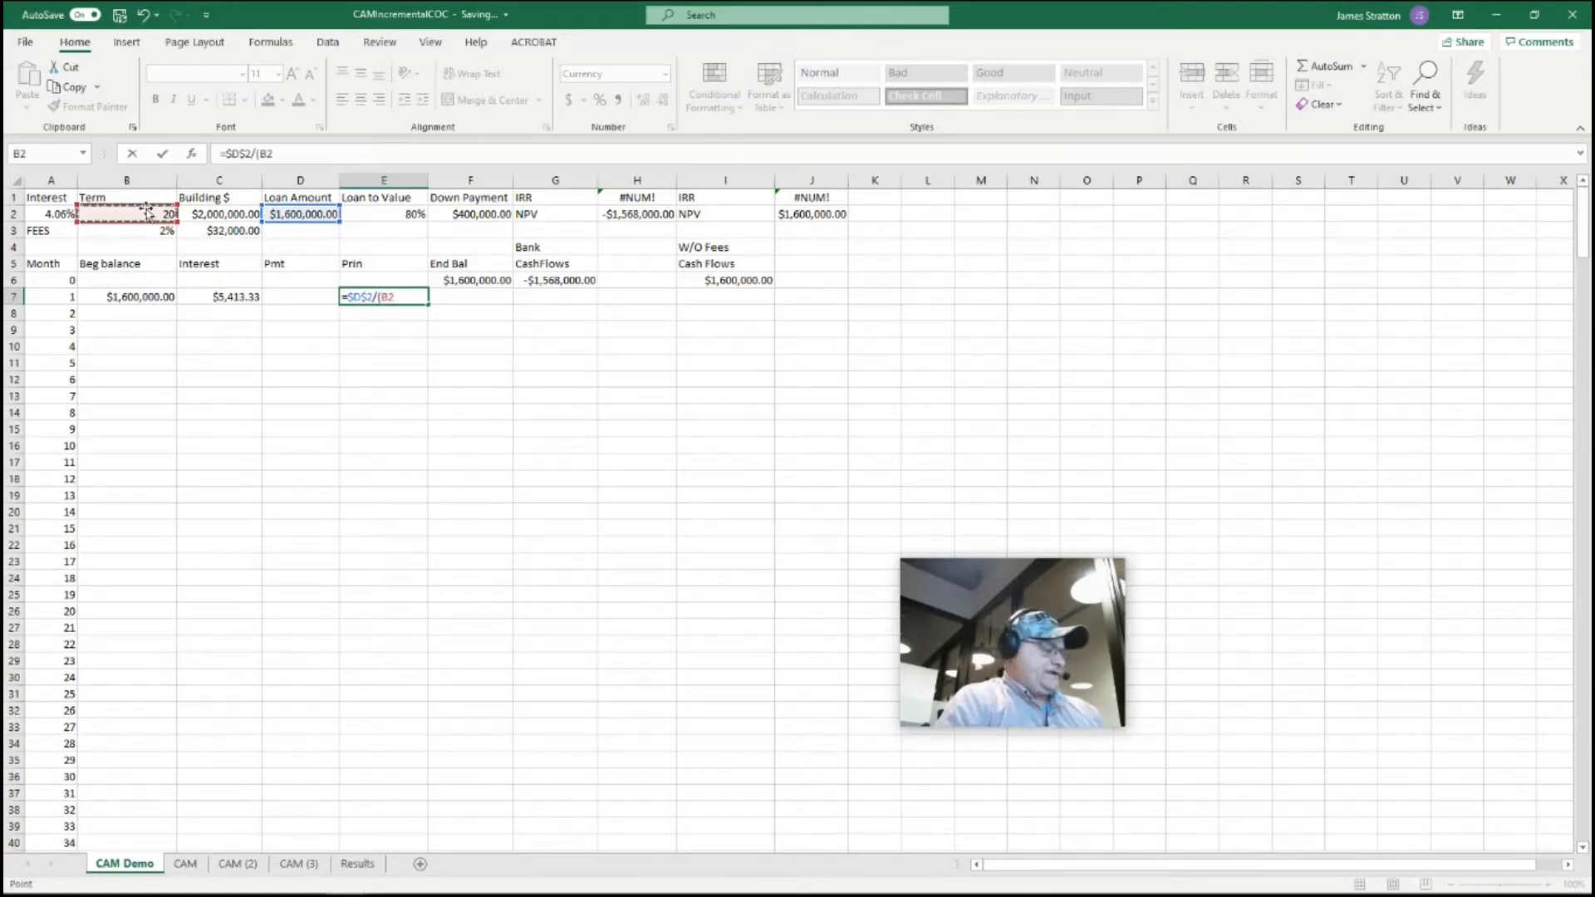
key(F4)
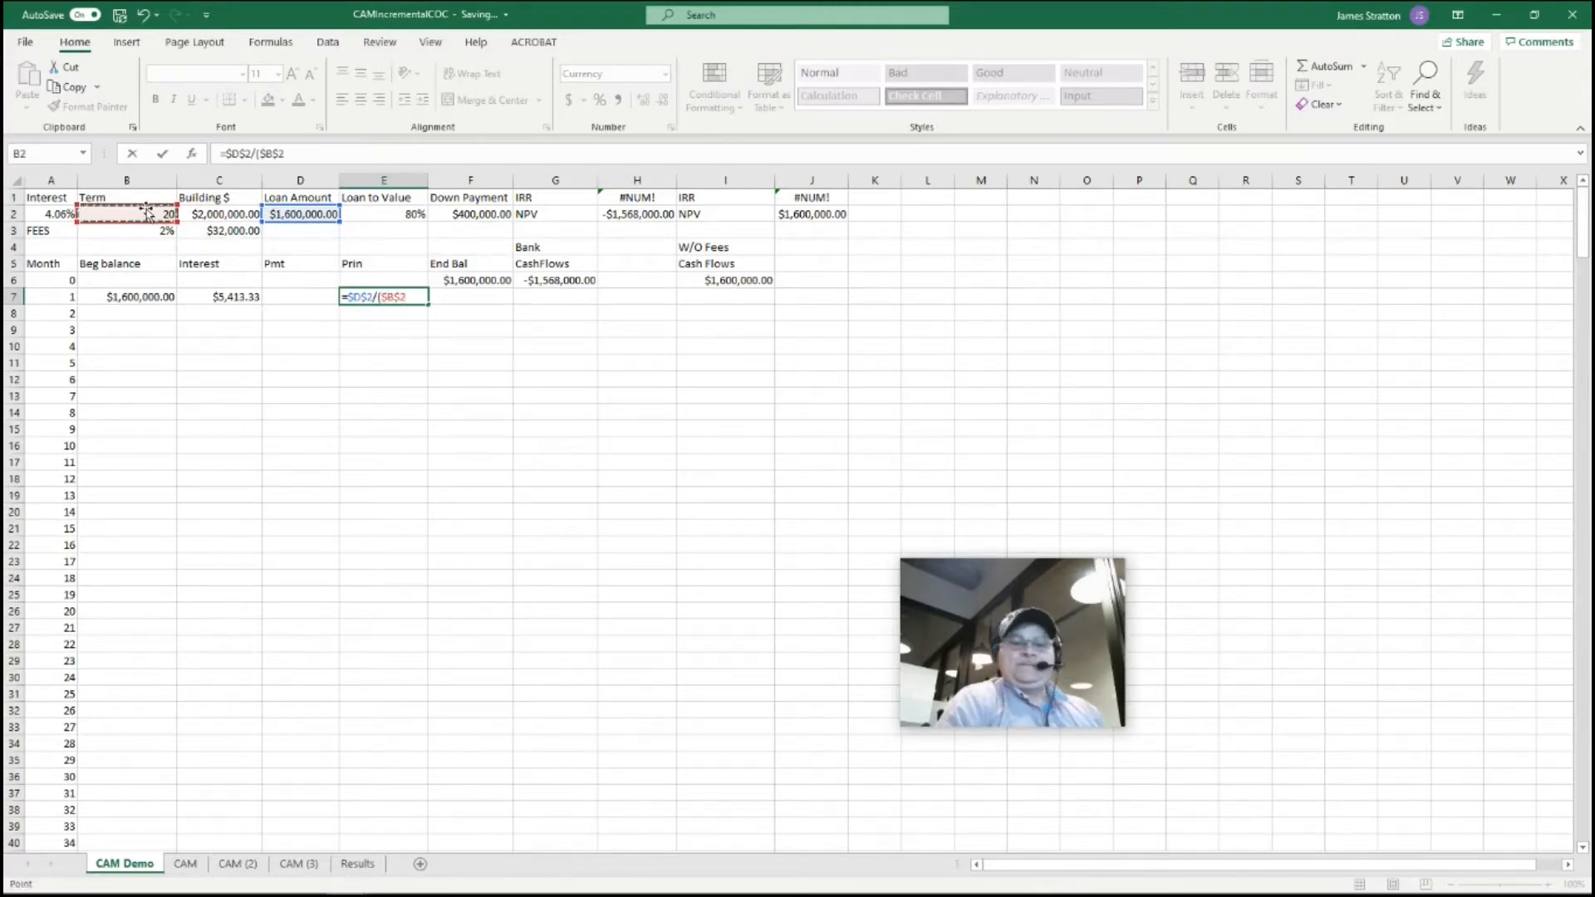
text(*)
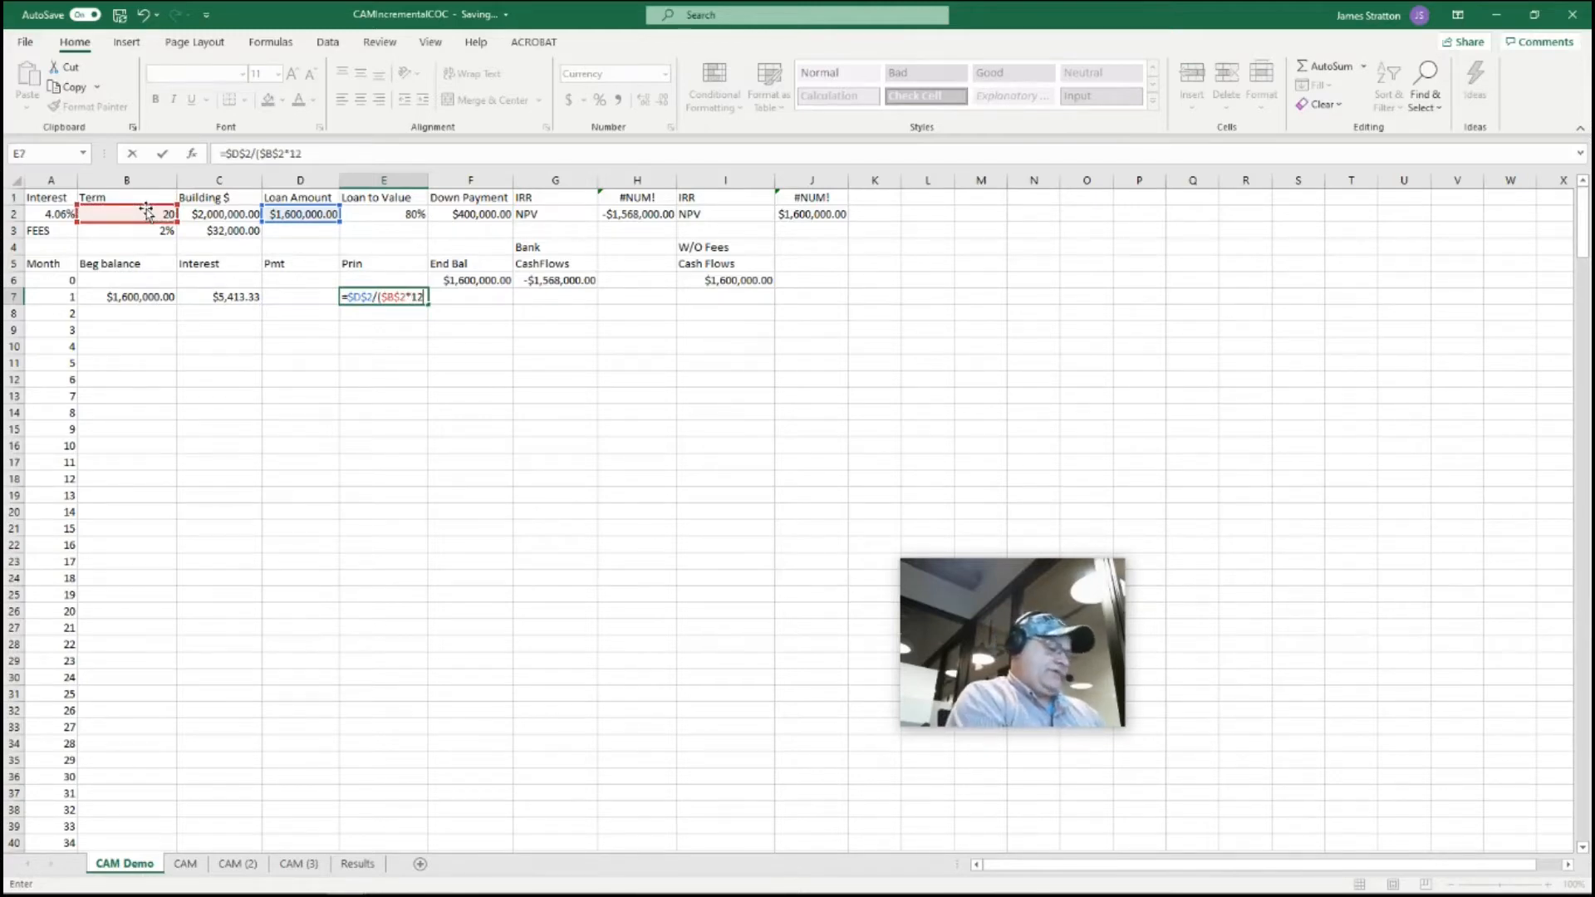
key(Return)
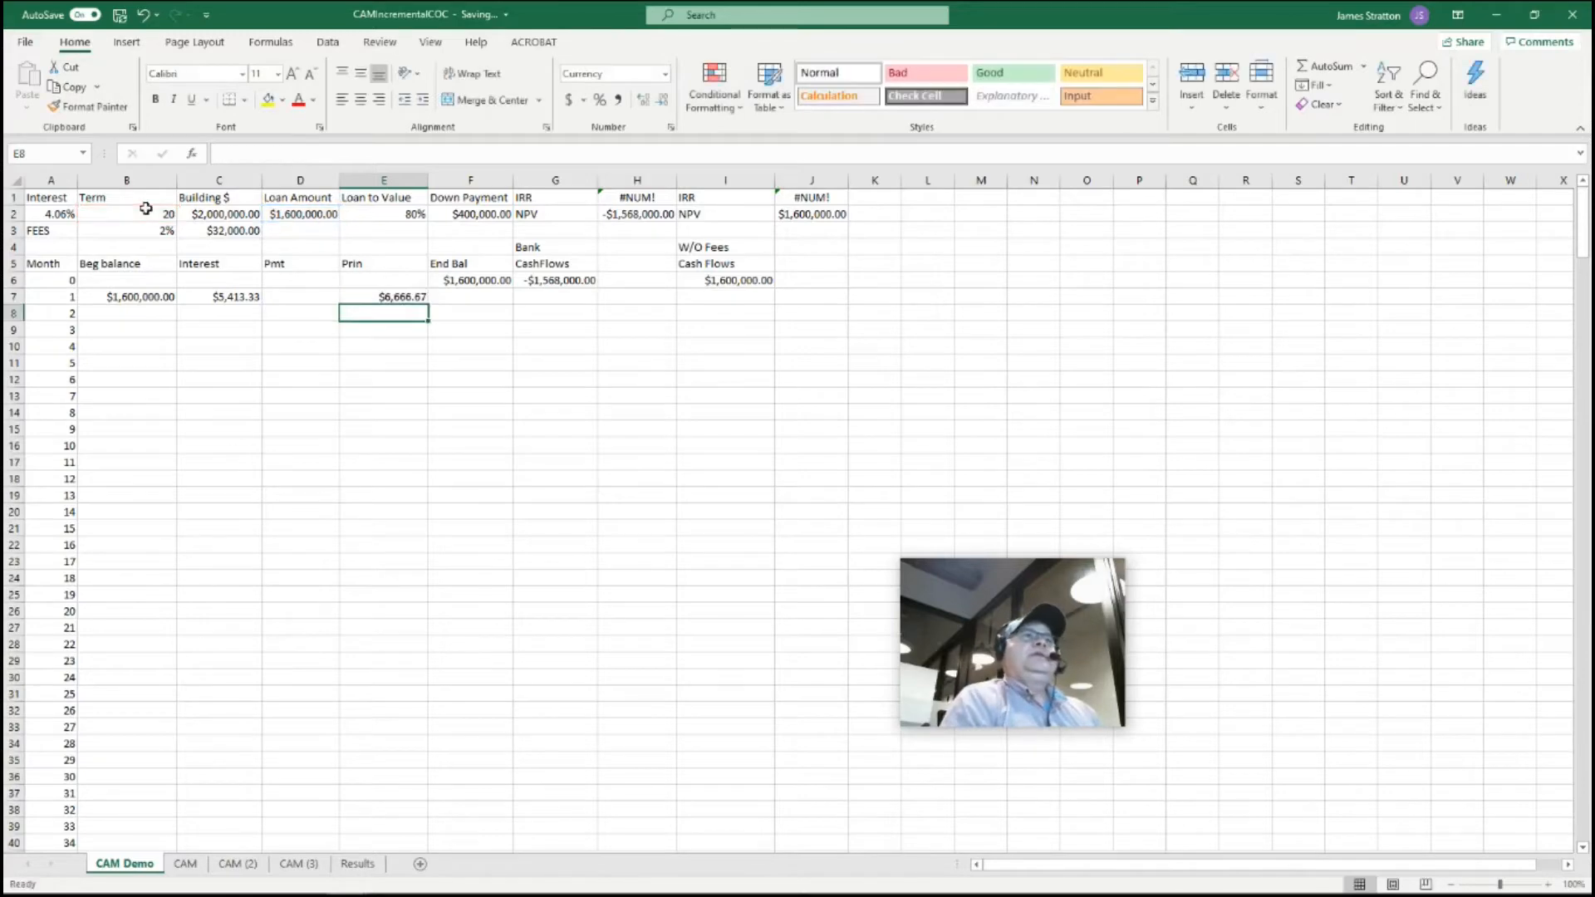
Calculate month 1's payment in D7 as interest plus principal with =C7+E7.
click(292, 296)
text(=)
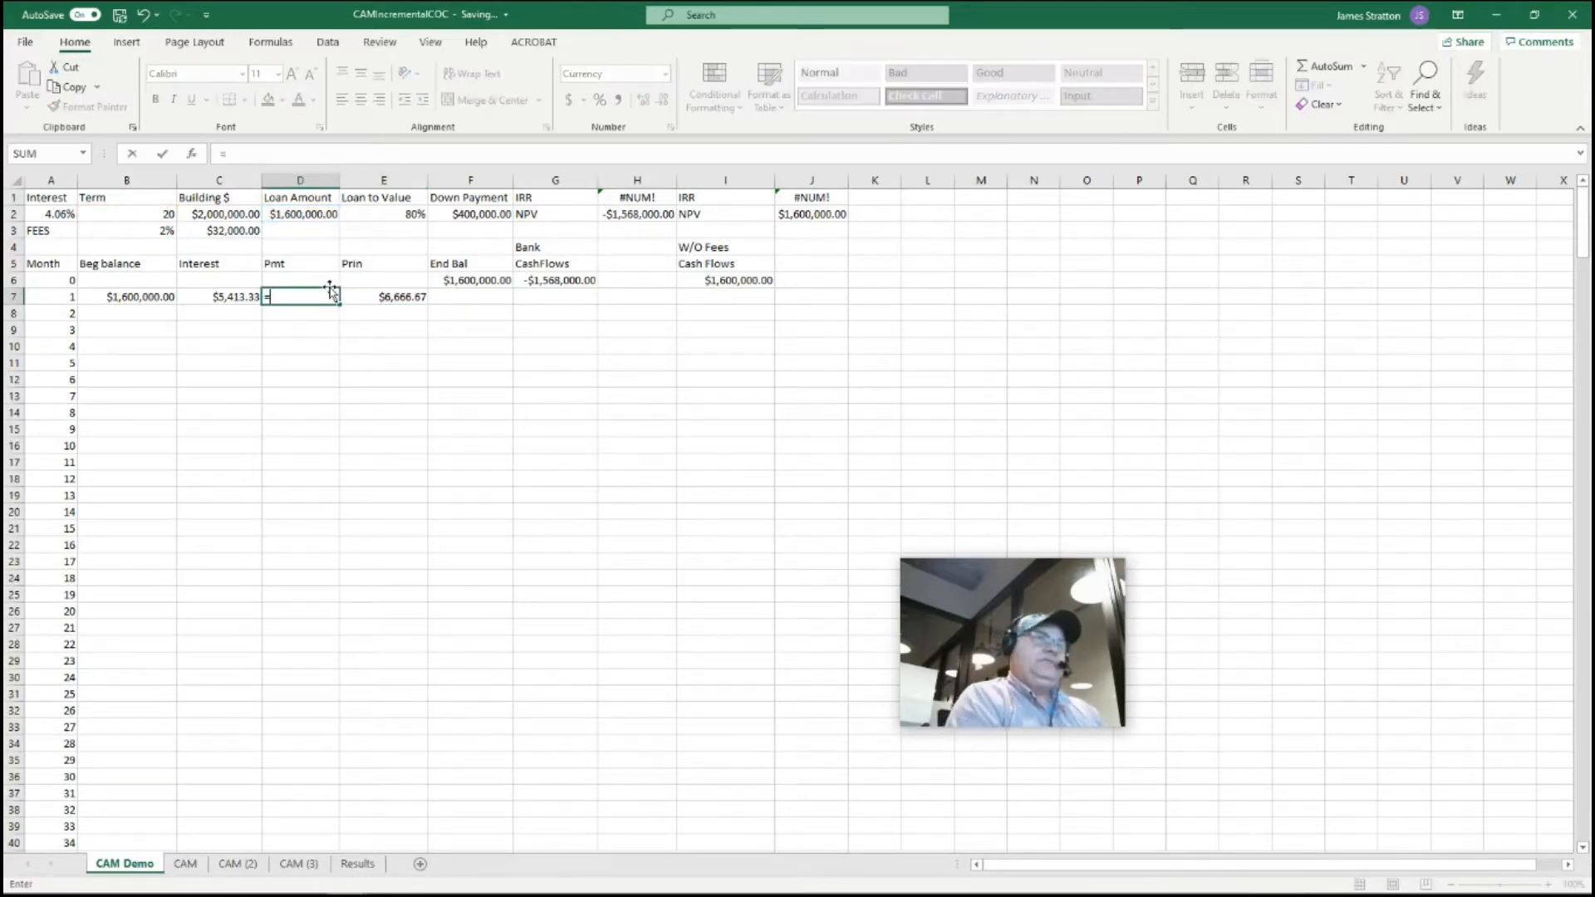
click(236, 299)
text(+)
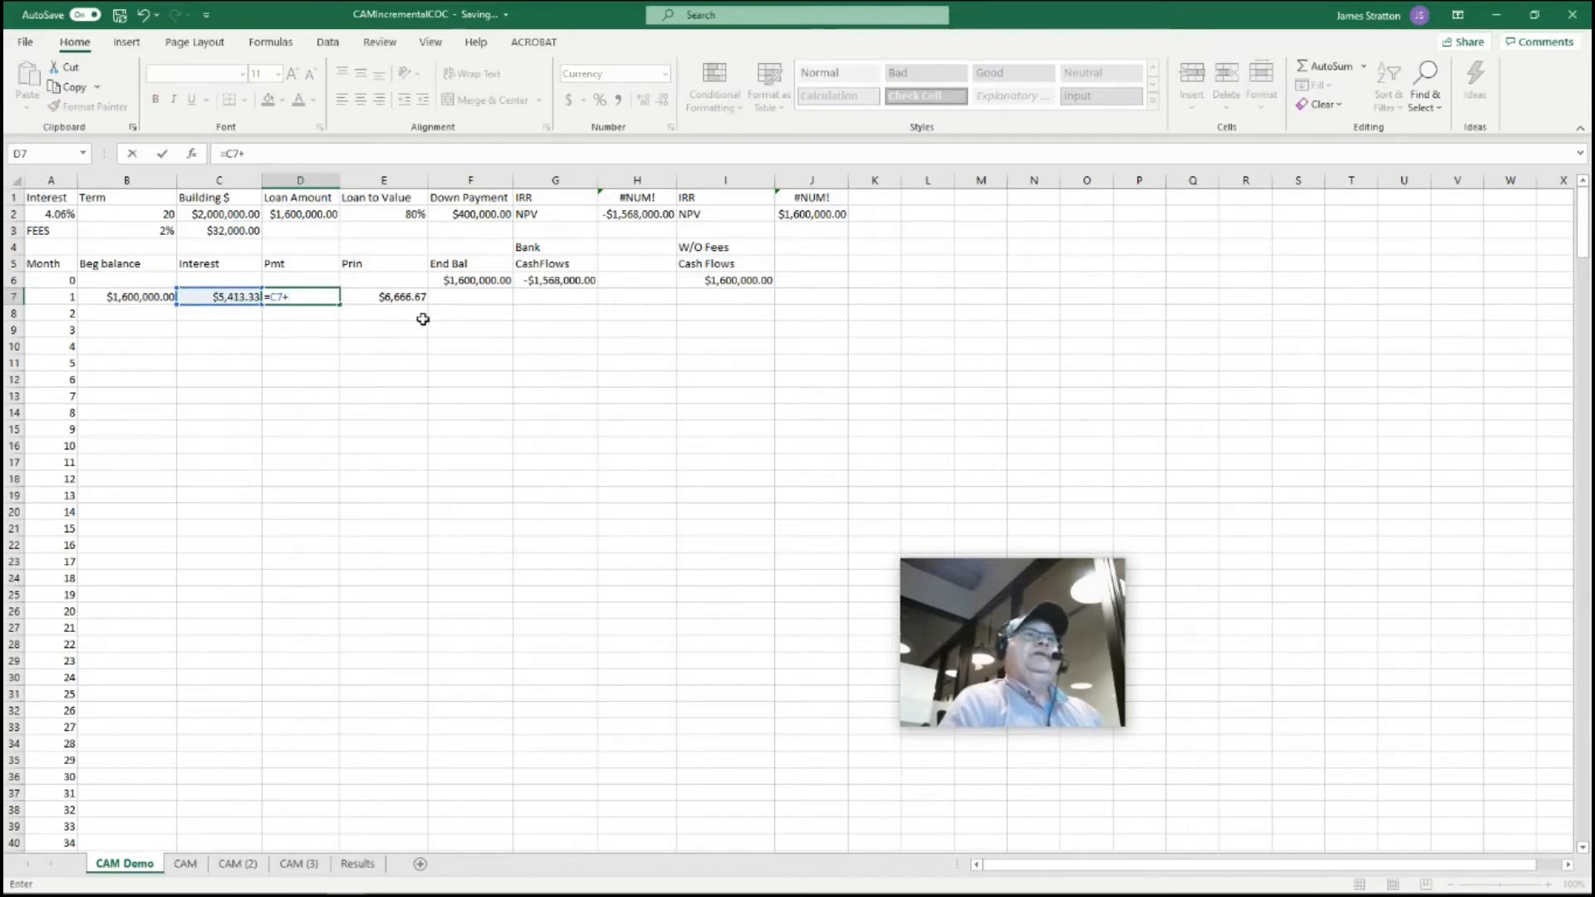
click(395, 296)
key(Return)
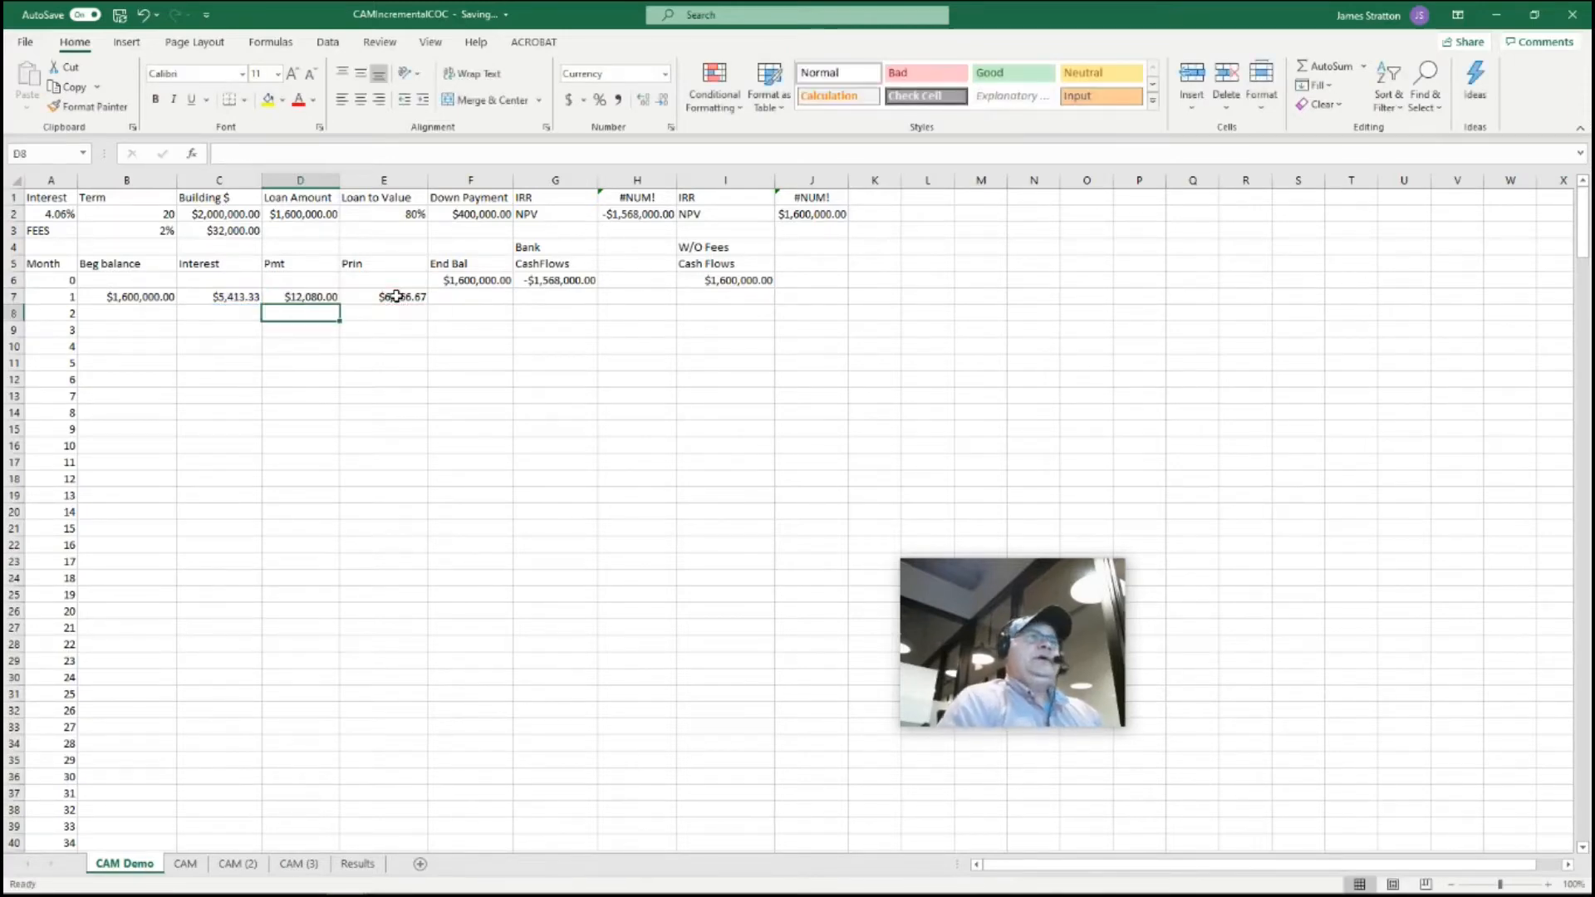
Calculate month 1's ending balance in F7 as beginning balance minus principal with =B7-E7.
click(472, 299)
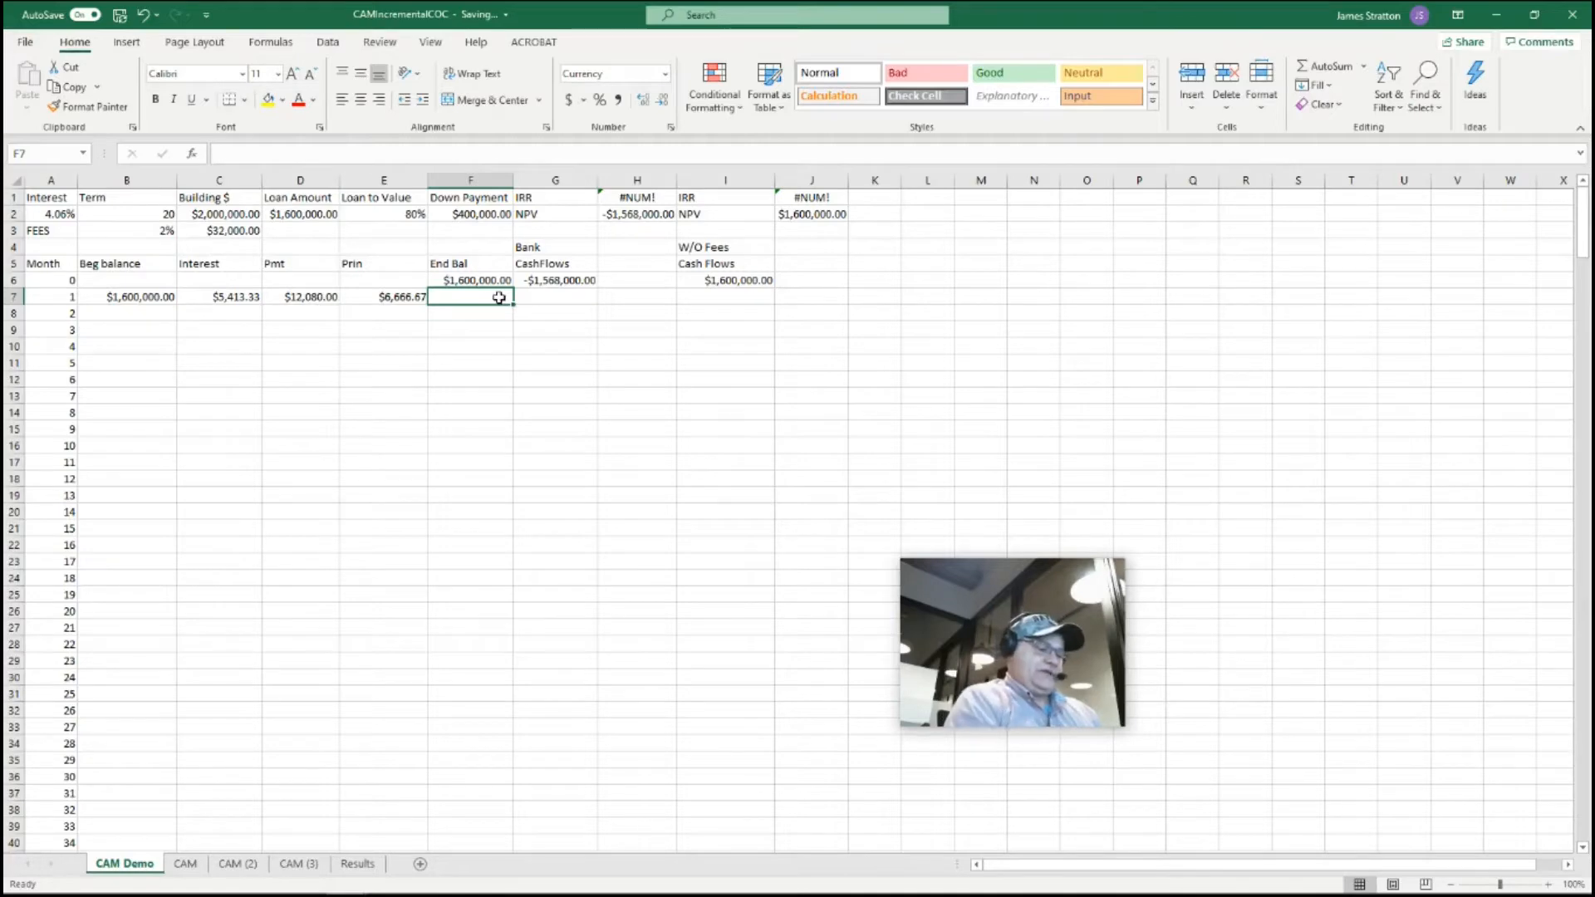
text(=)
click(131, 299)
text(-)
click(394, 299)
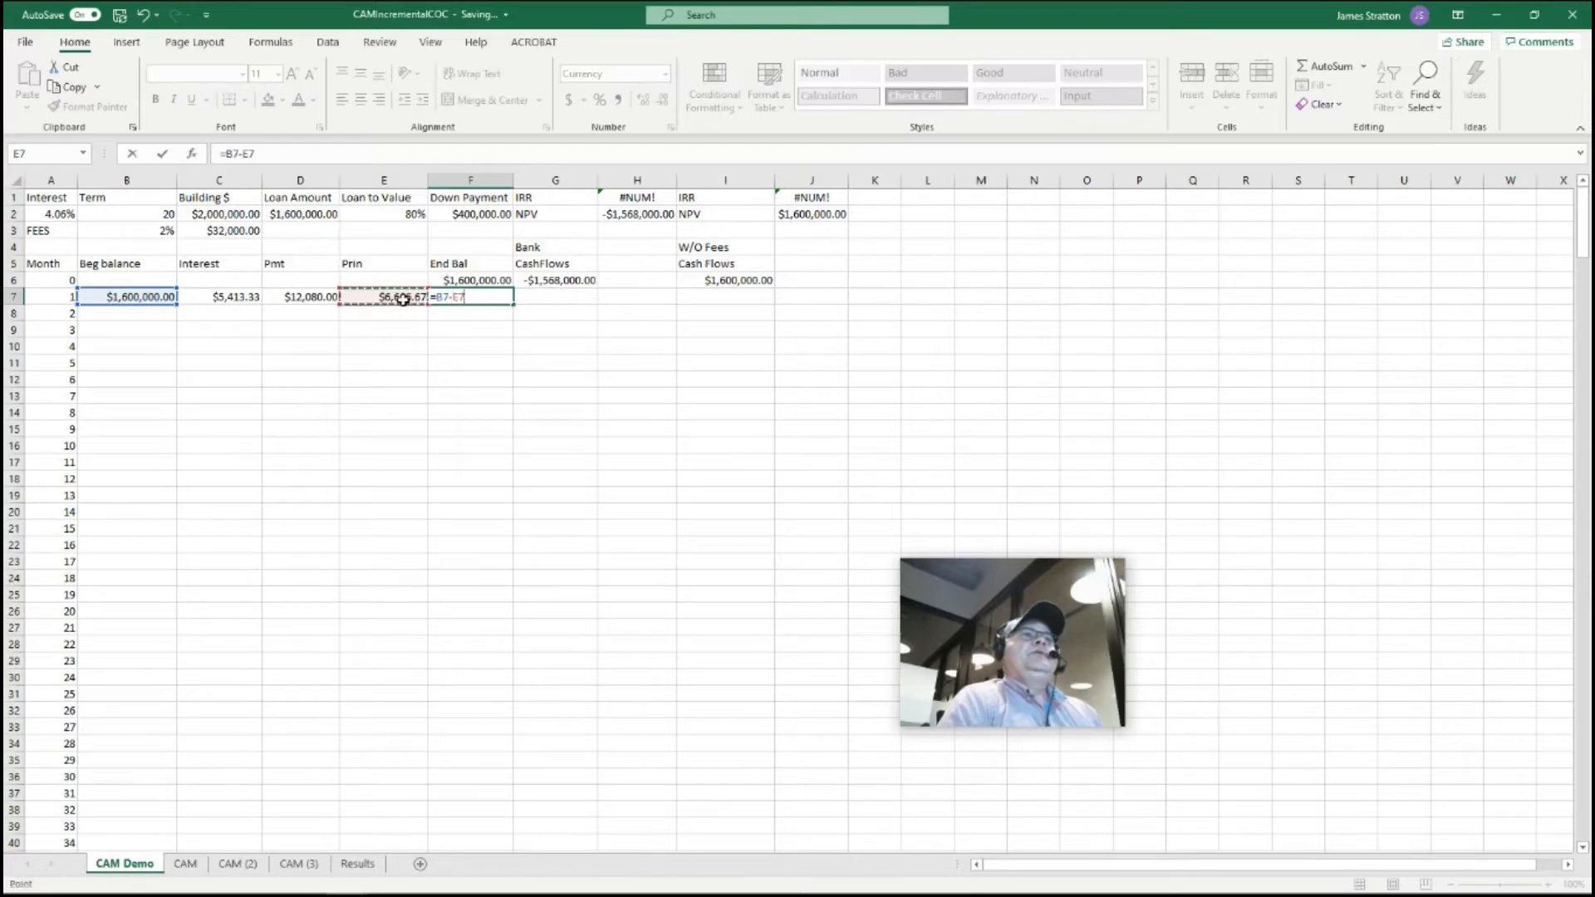
key(Return)
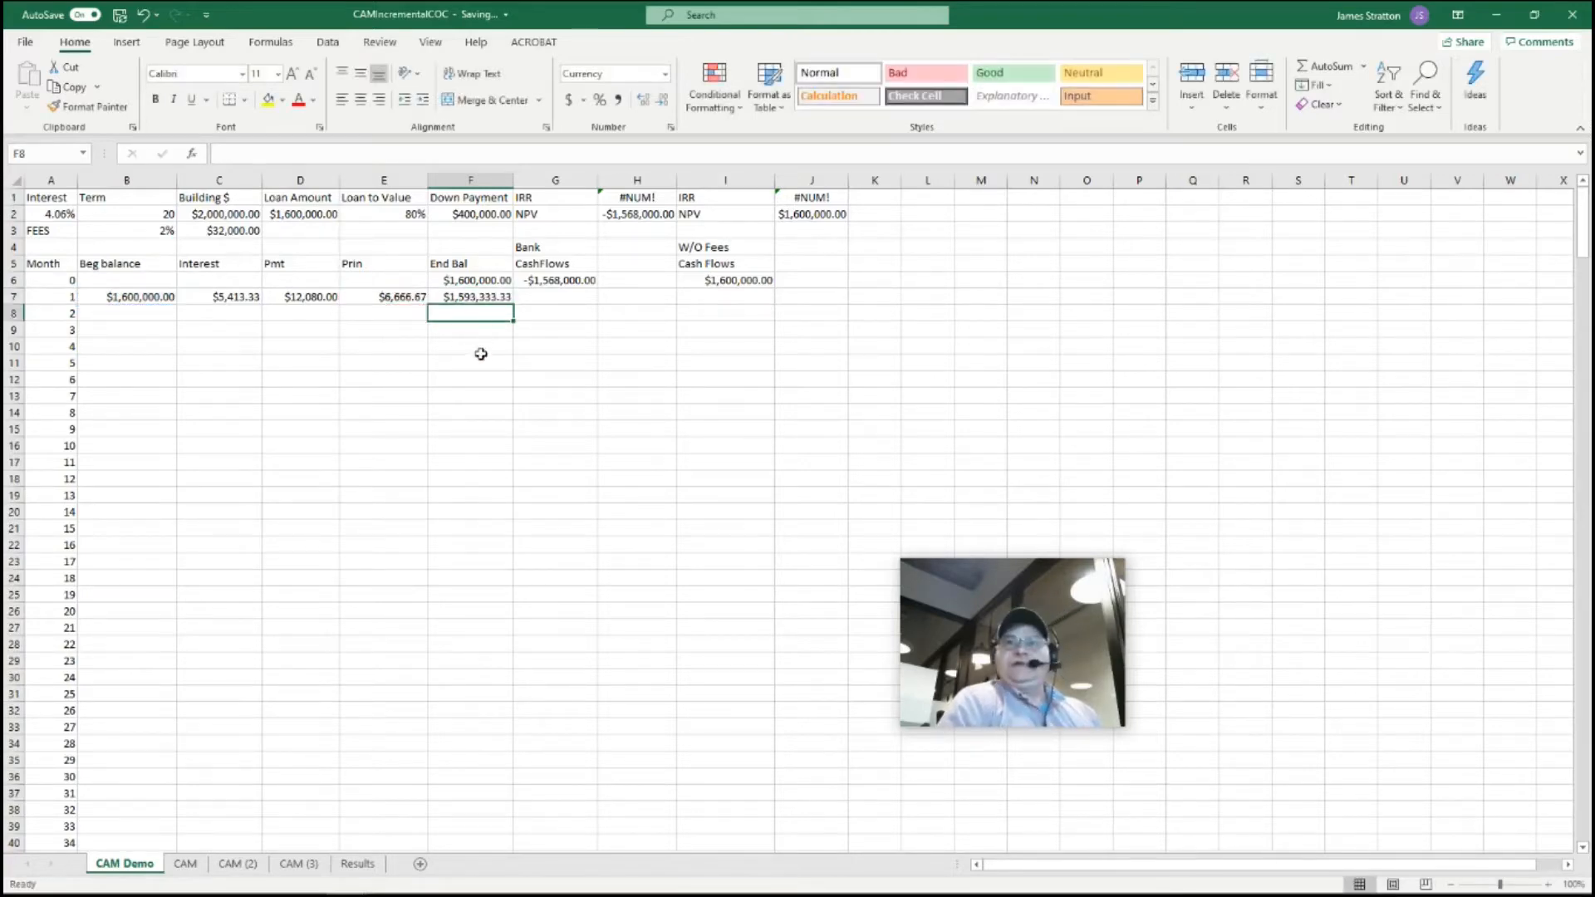
Fill the month 1 formulas in B7:F7 down through month 240.
drag(128, 299, 515, 305)
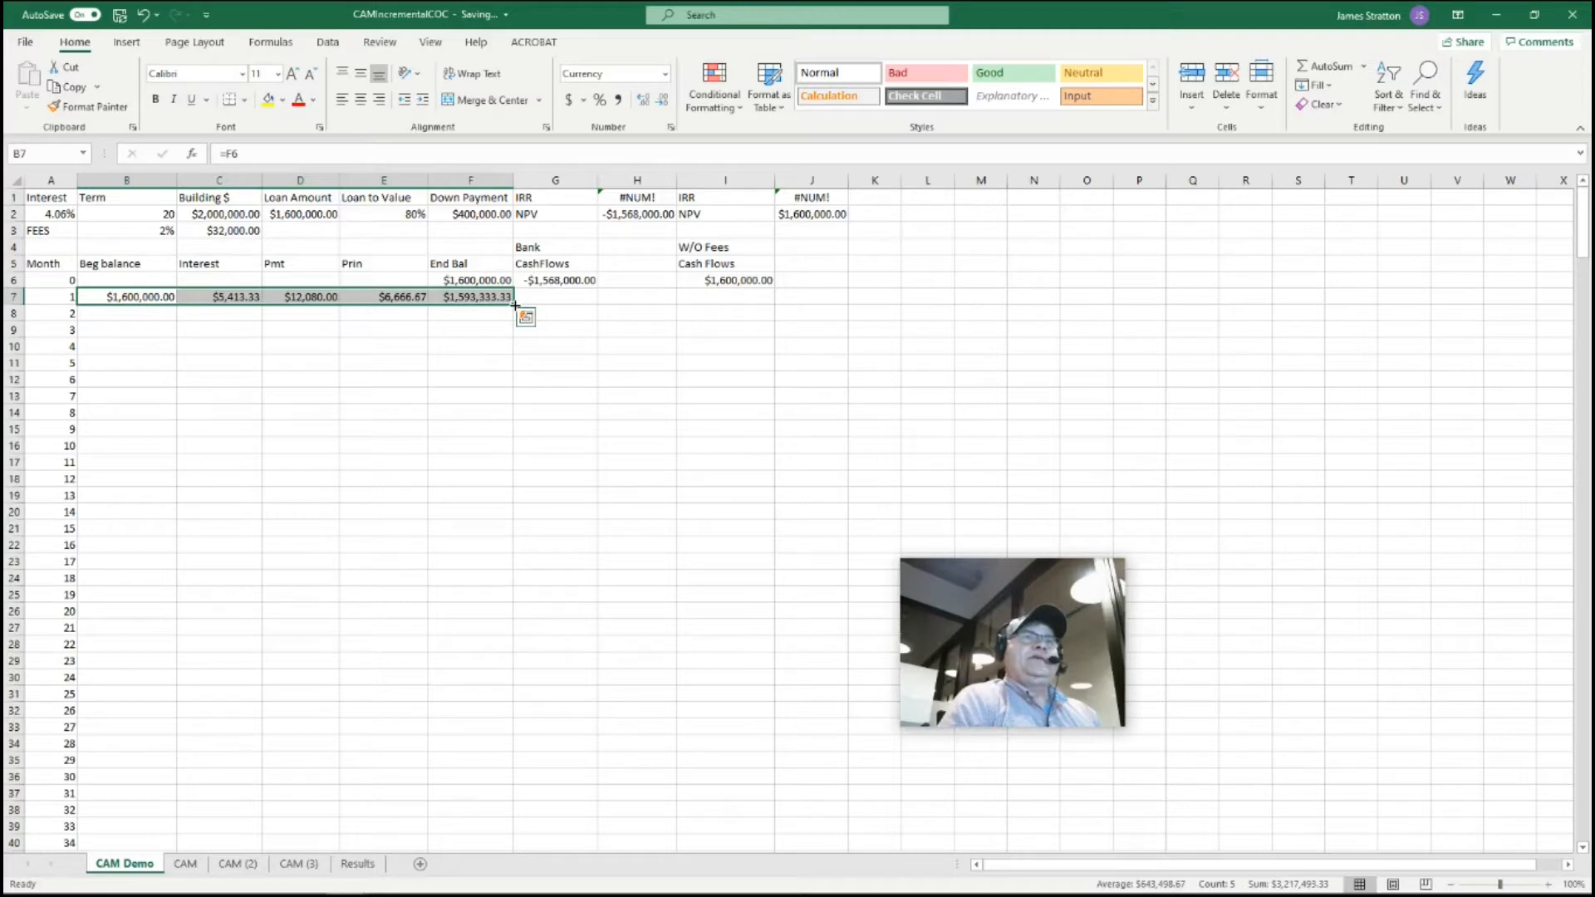
double_click(515, 305)
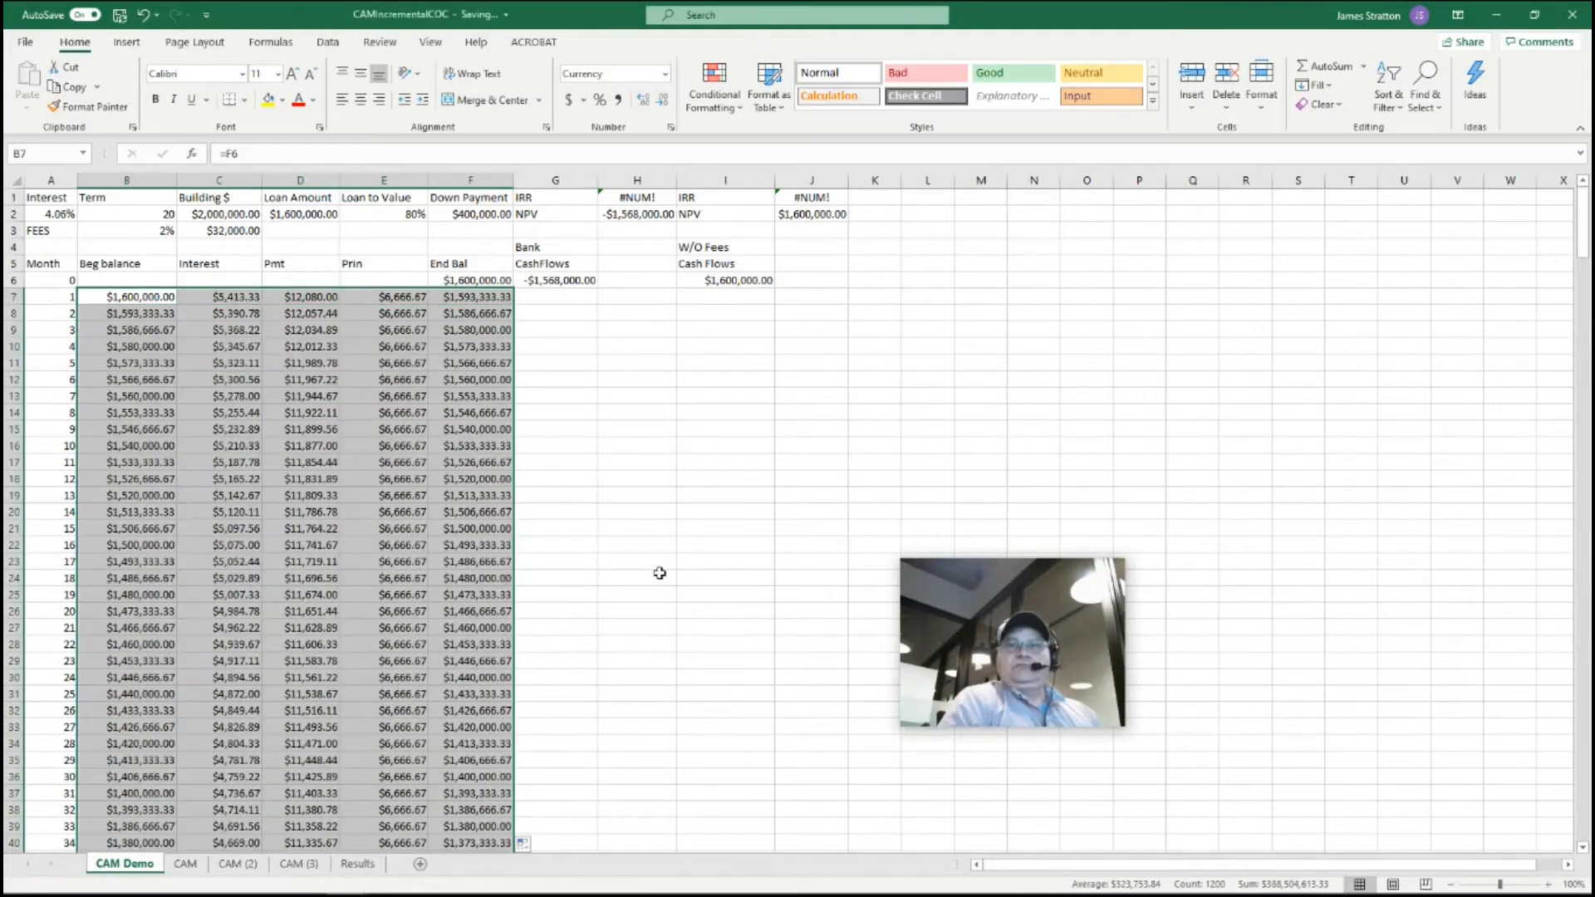
Review the filled amortization schedule on CAM Demo down through month 240, checking the final ending balance.
click(711, 600)
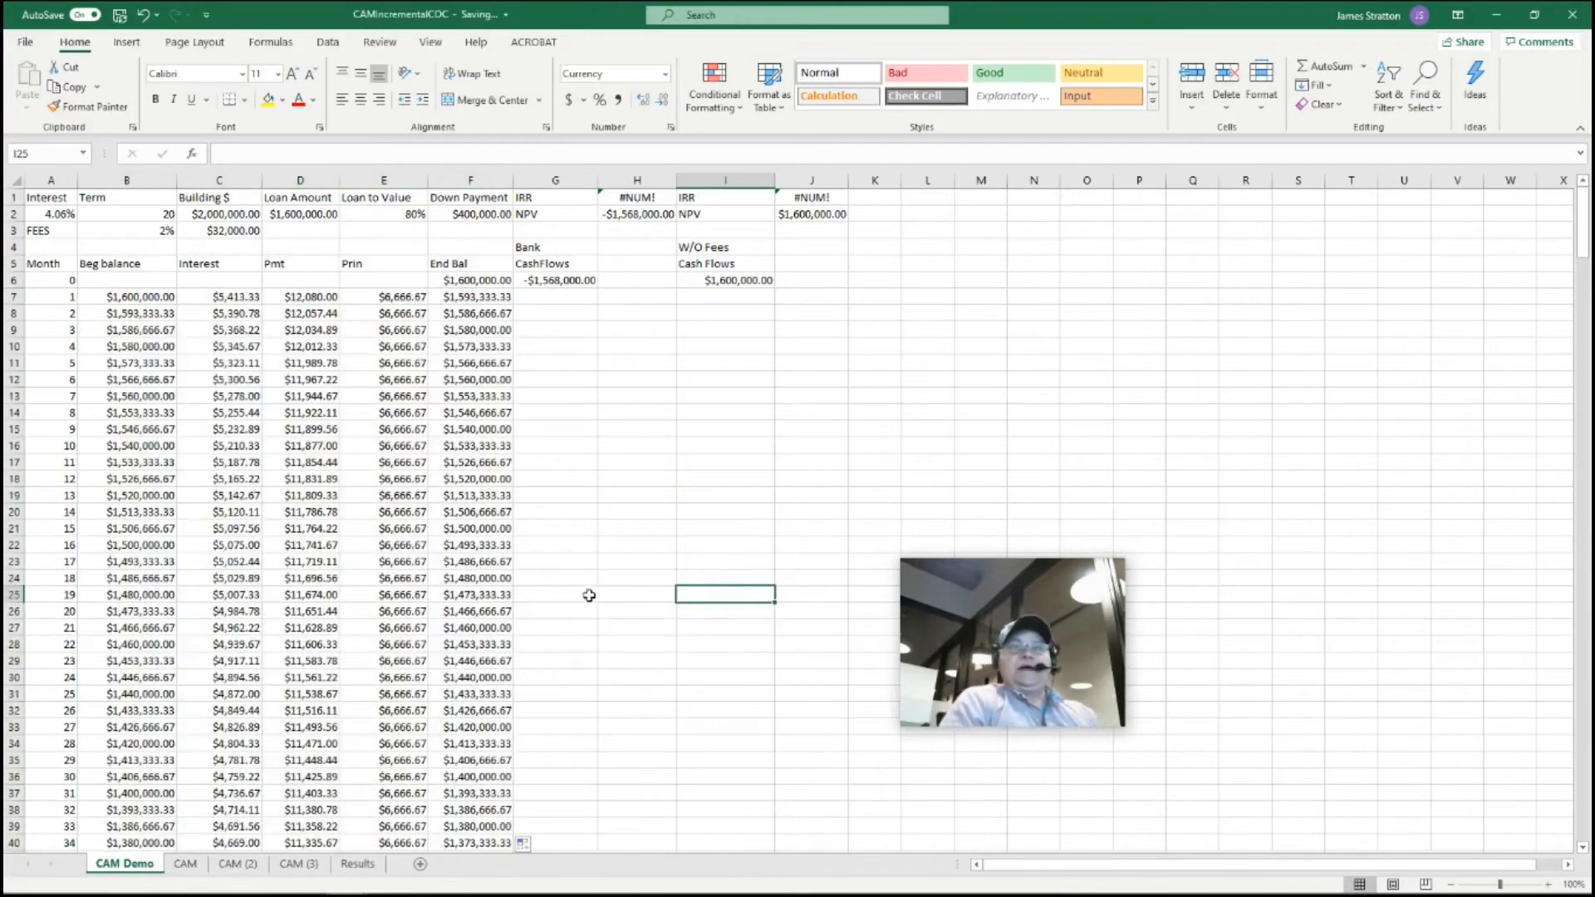
scroll(615, 594, down, 20)
scroll(647, 609, down, 20)
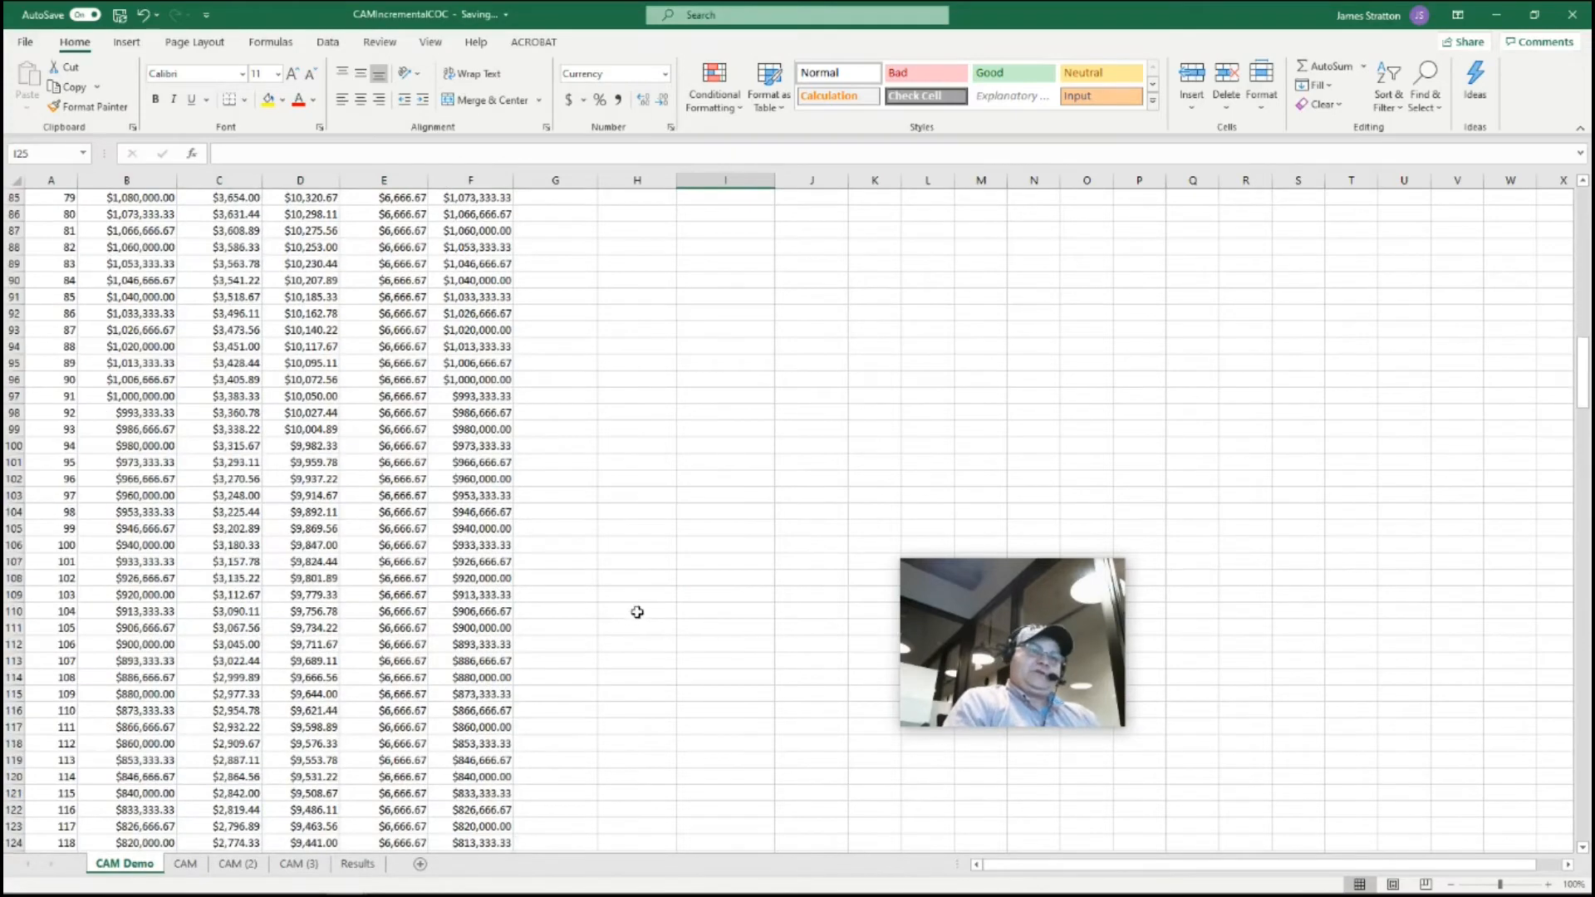
scroll(618, 605, down, 15)
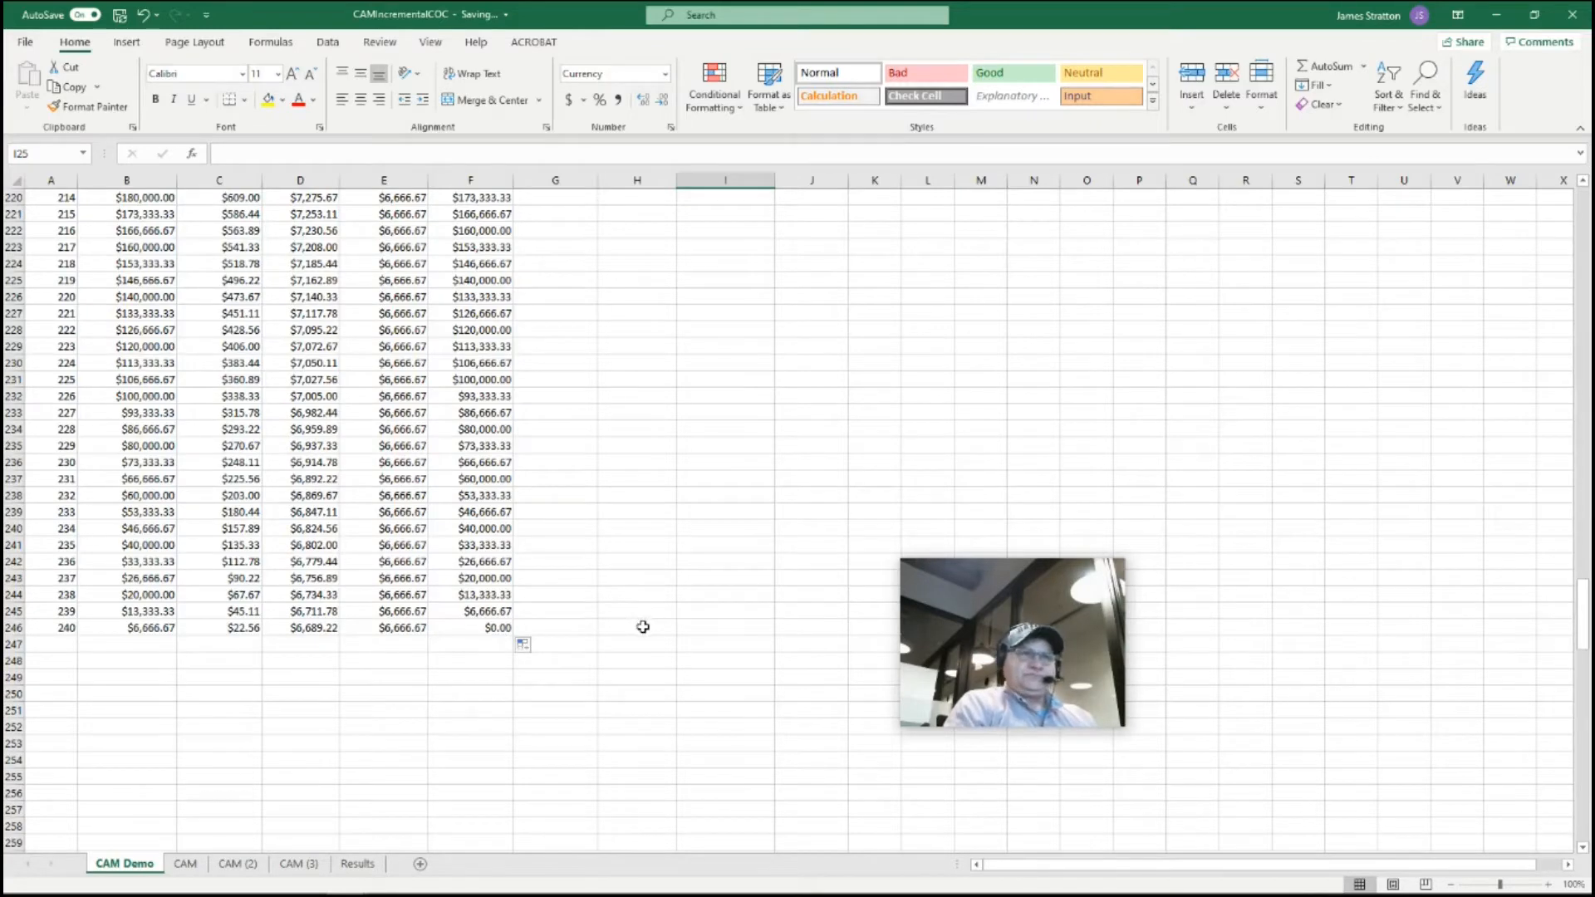
scroll(645, 626, up, 20)
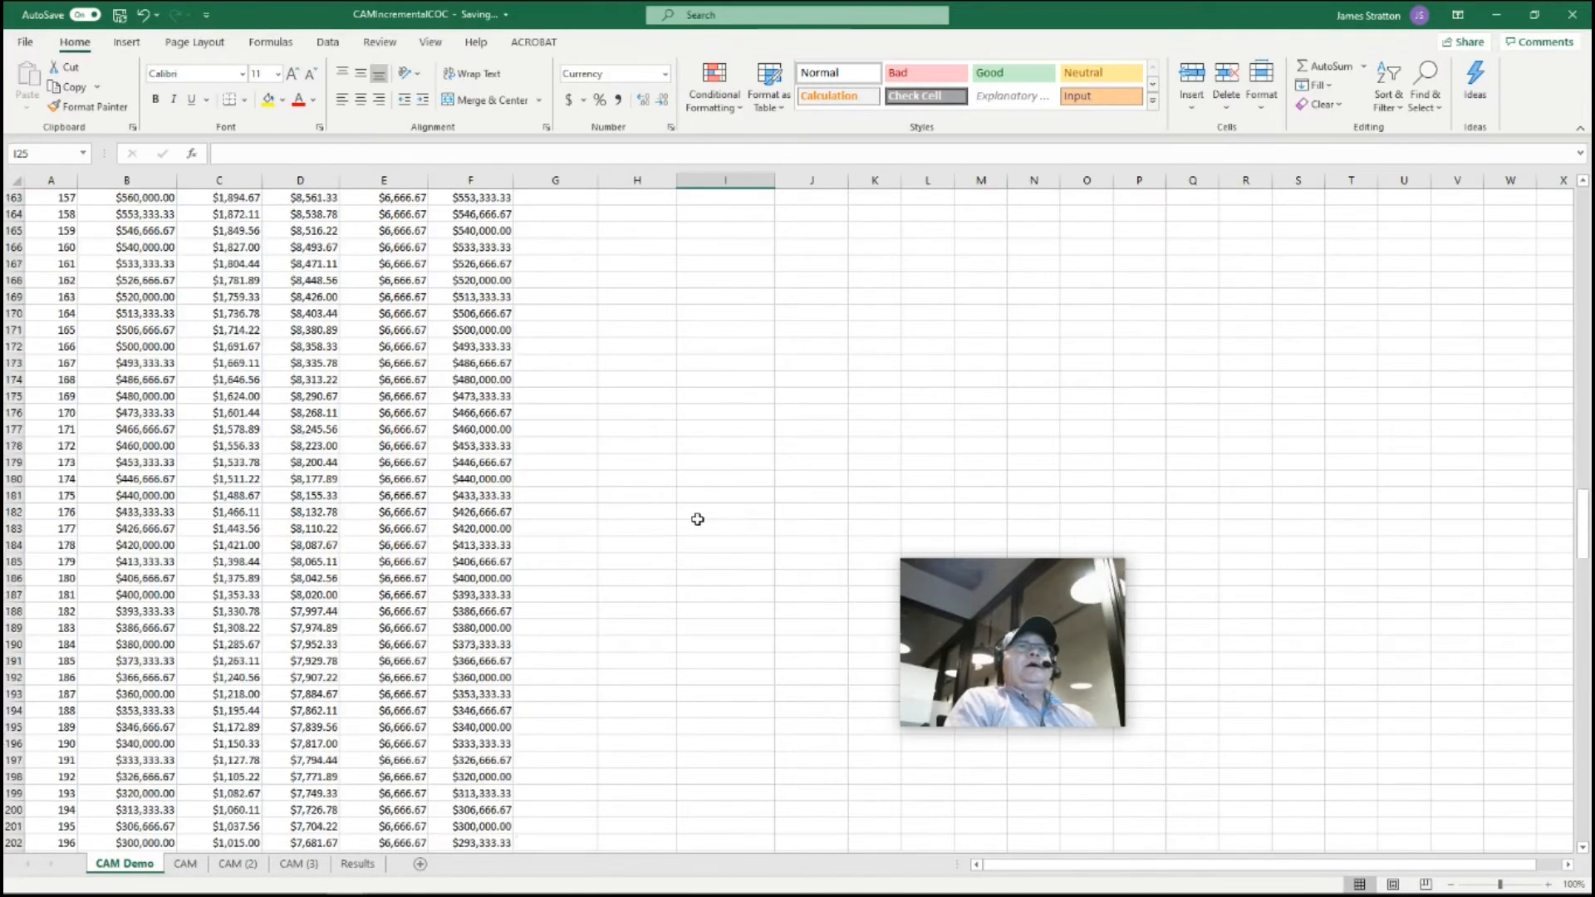
scroll(699, 518, up, 20)
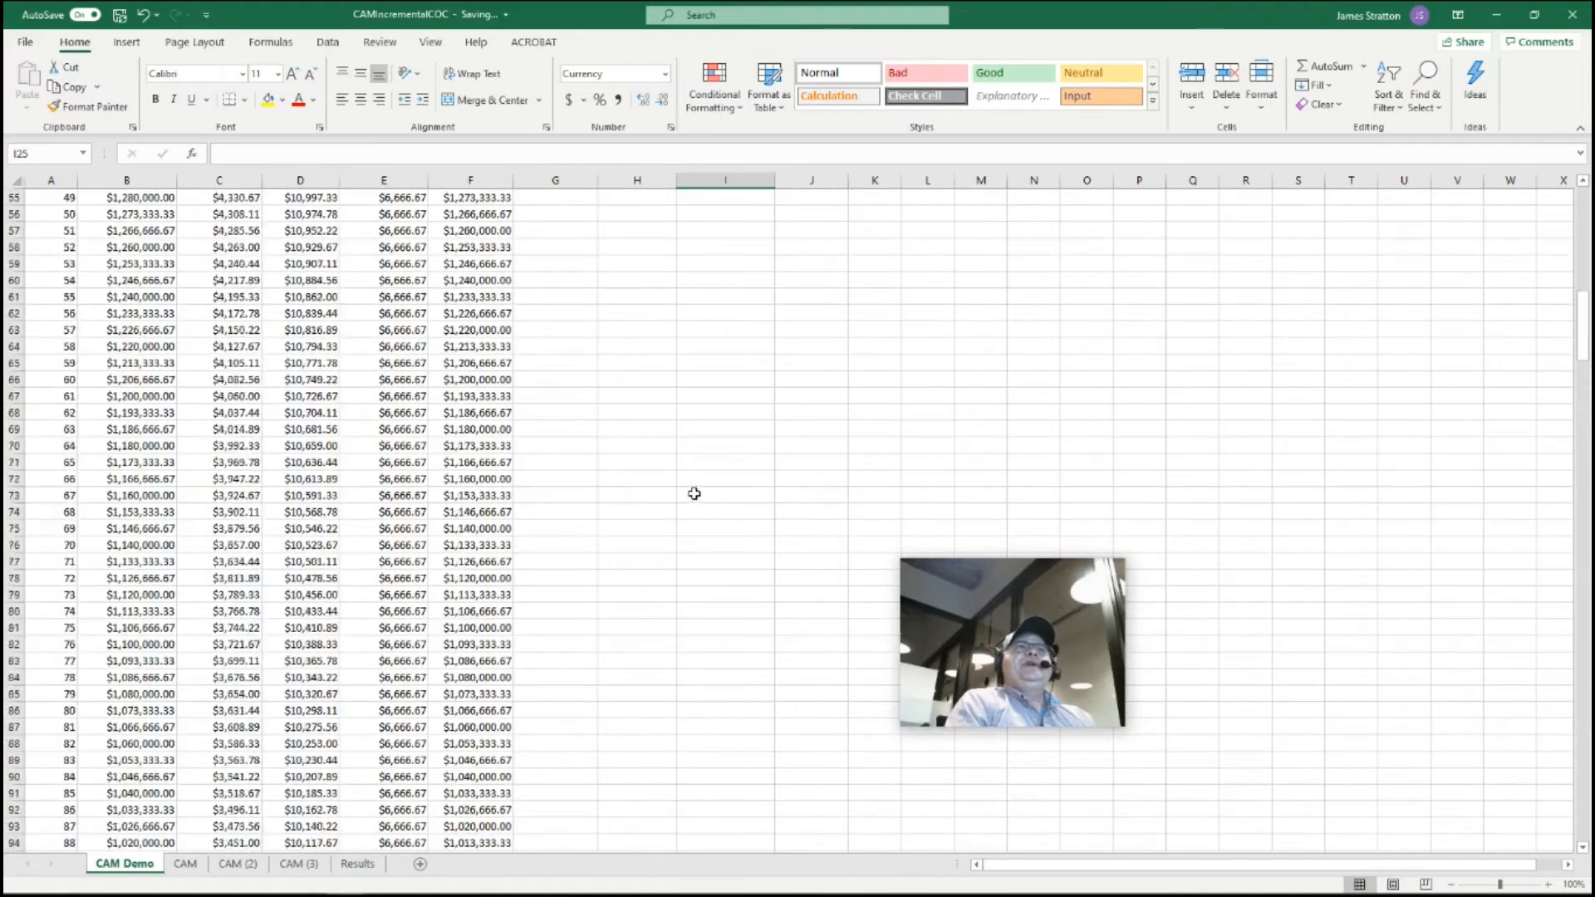
scroll(689, 493, up, 11)
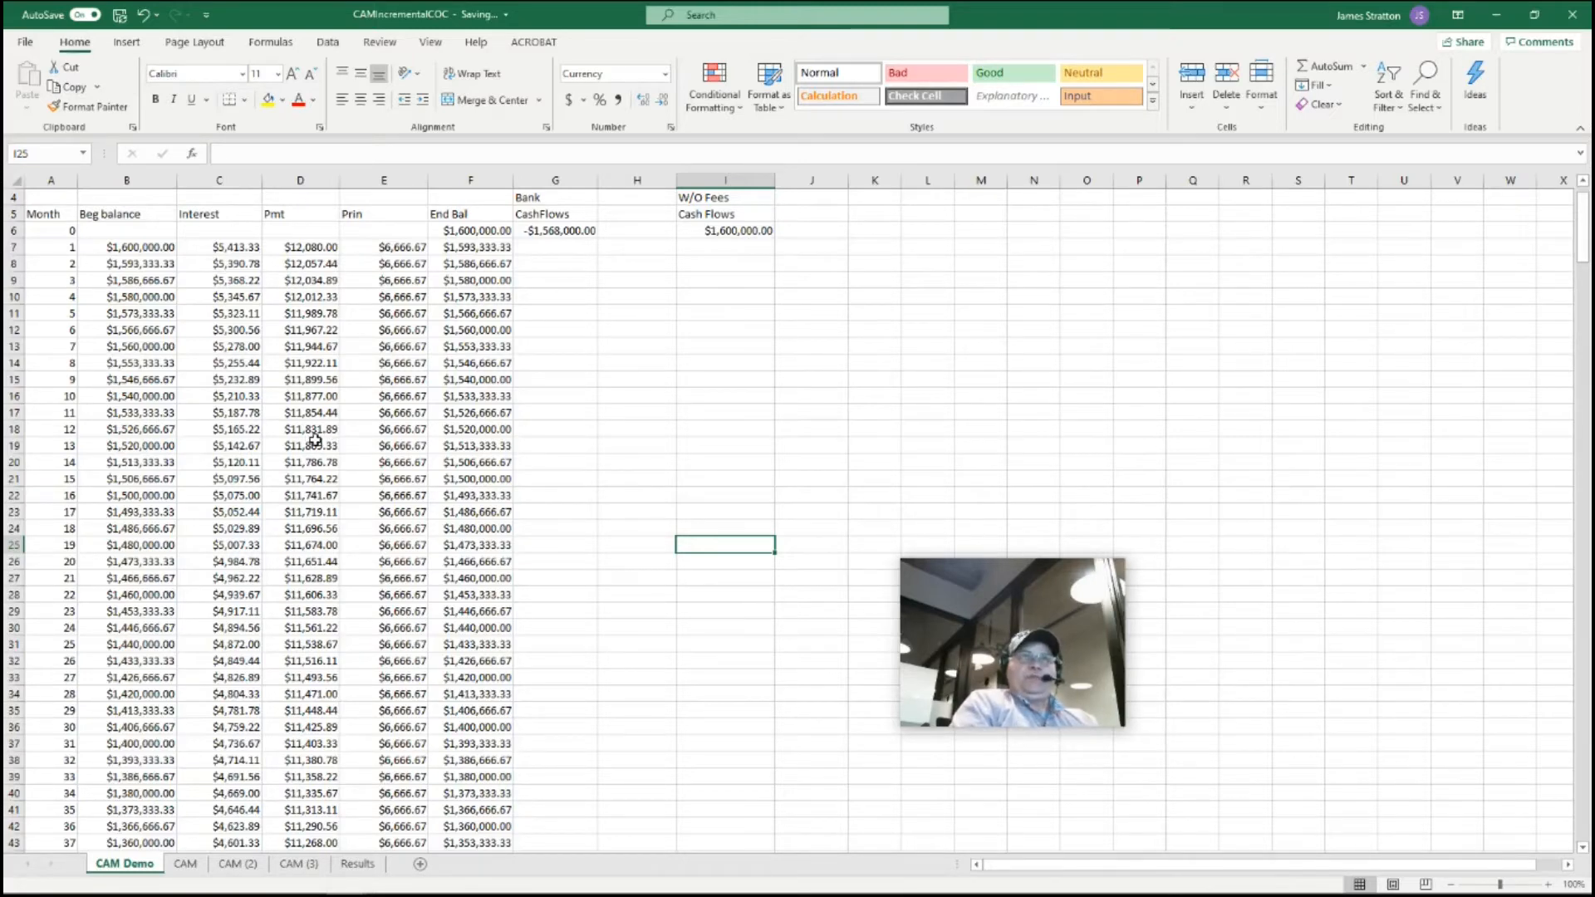
Set month 1's bank cash flow in G7 to the payment with =D7 and fill it down through month 240.
click(561, 253)
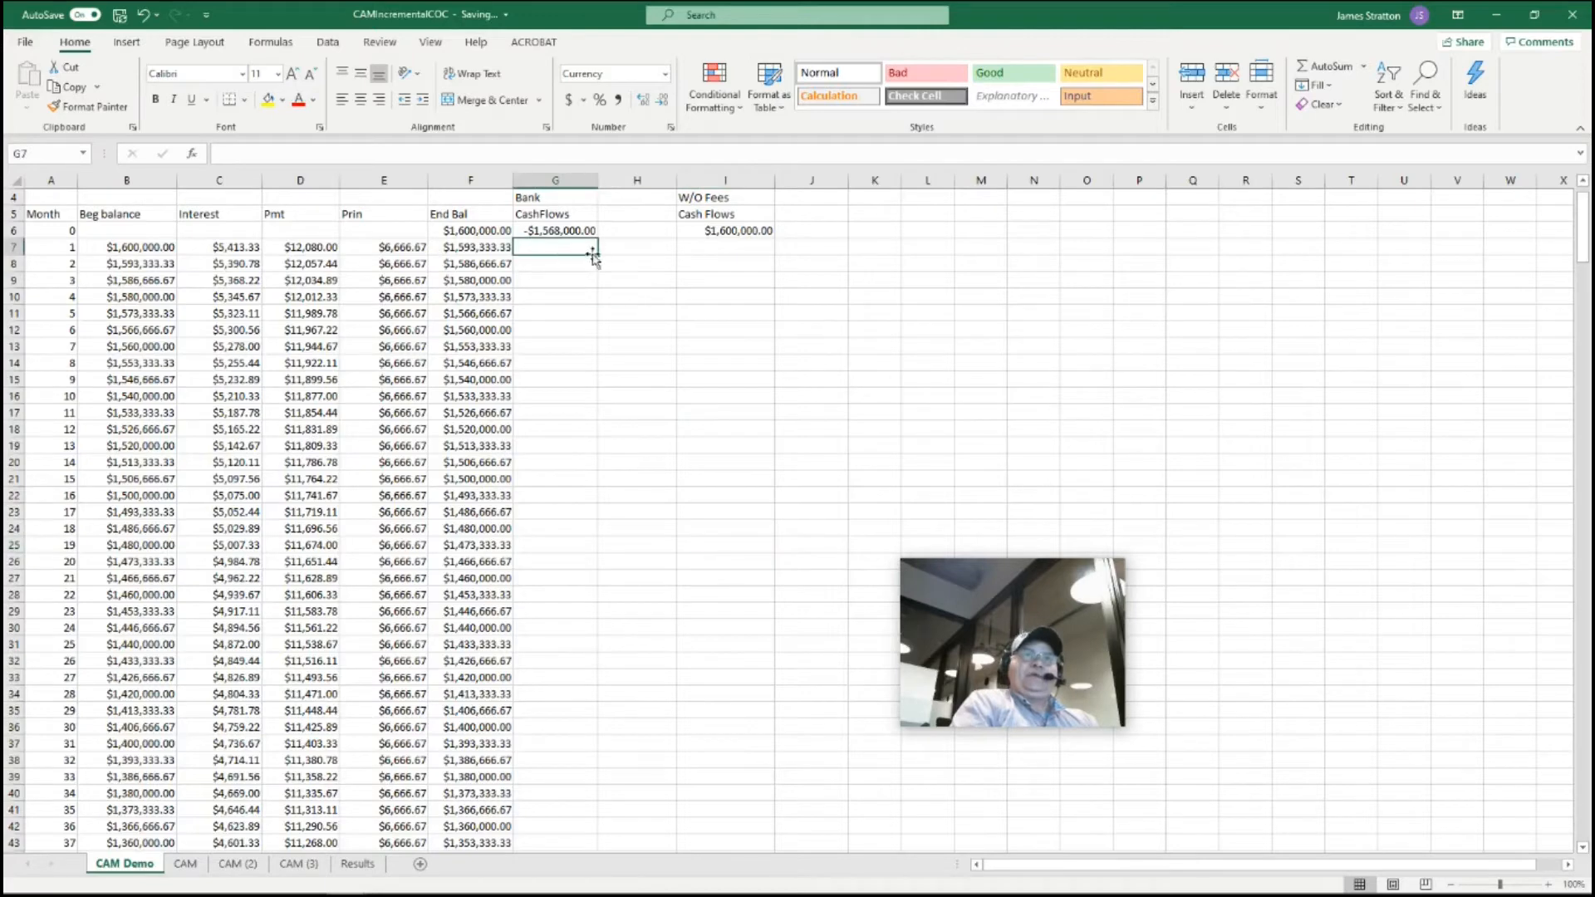
text(=)
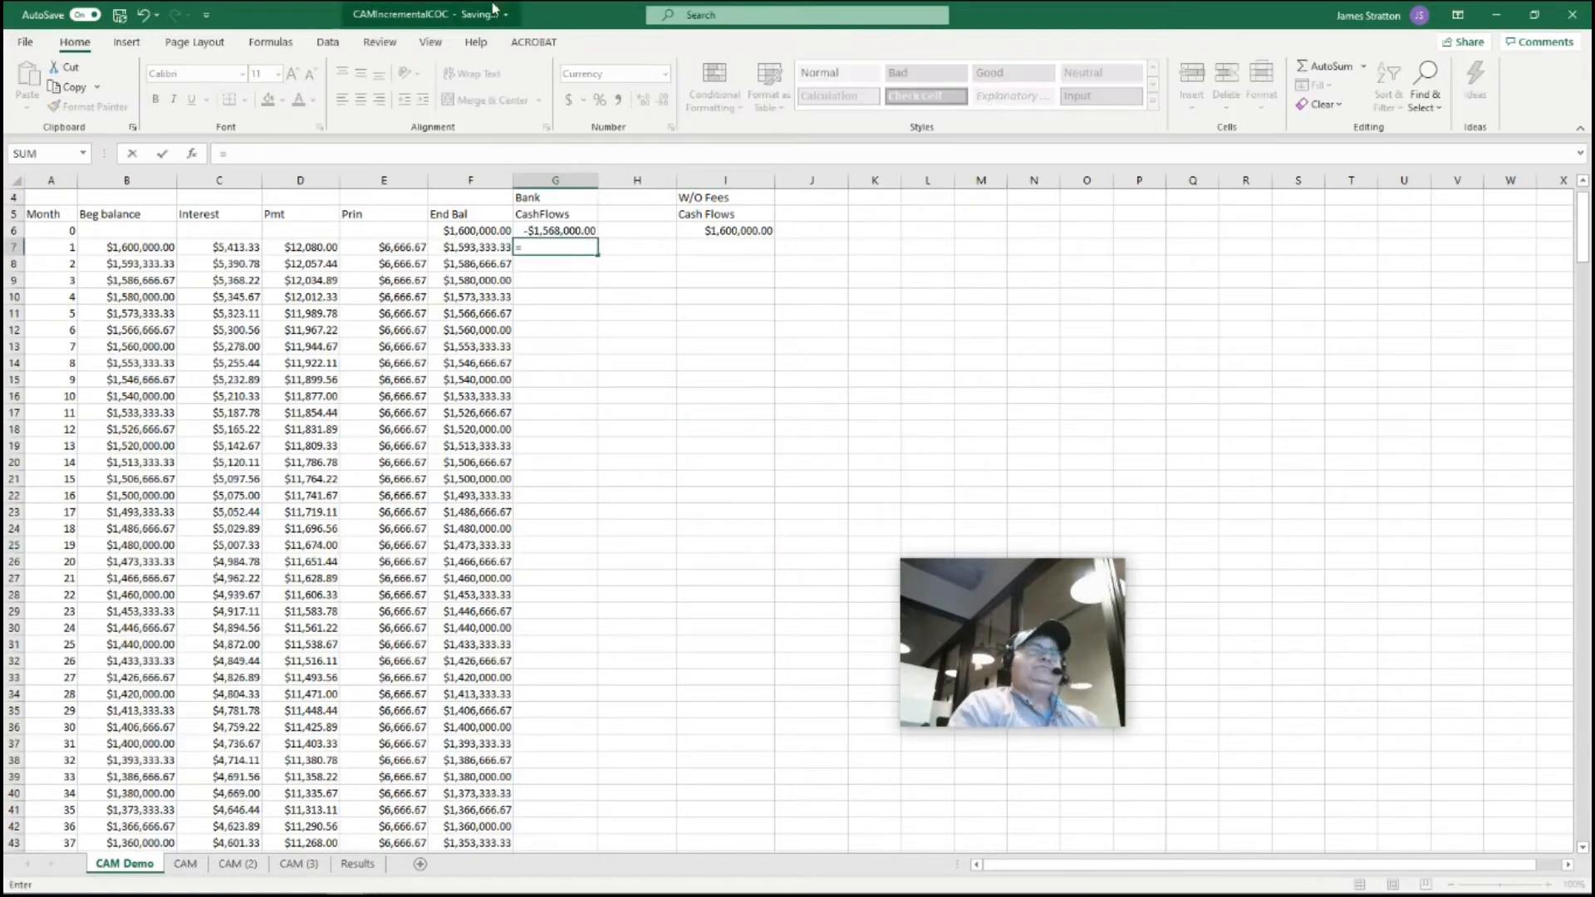
click(308, 253)
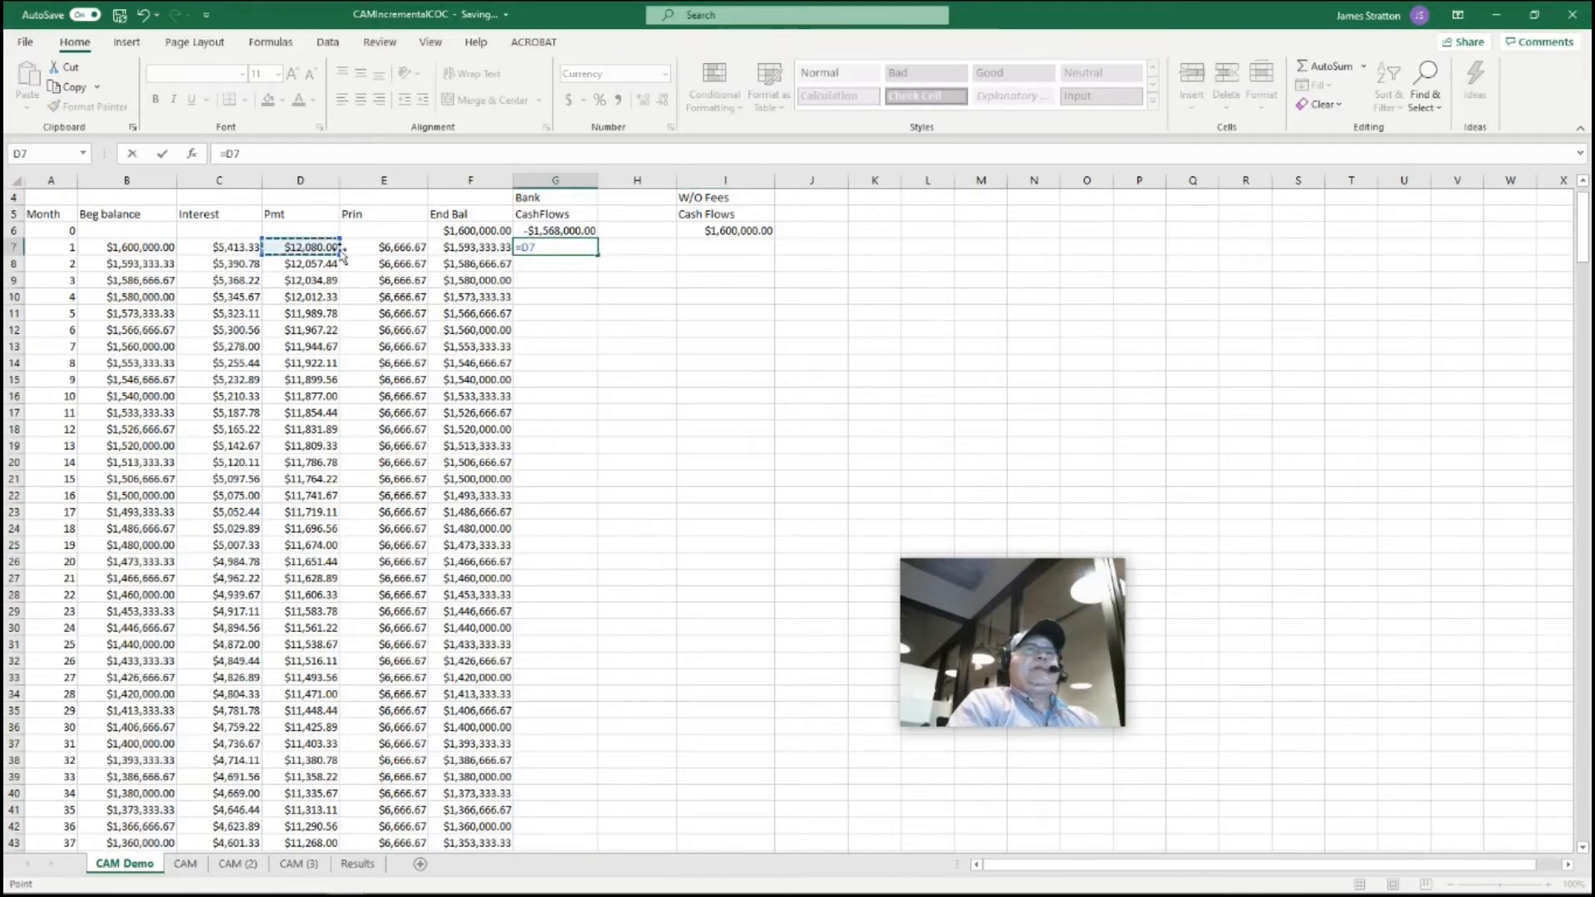
key(Return)
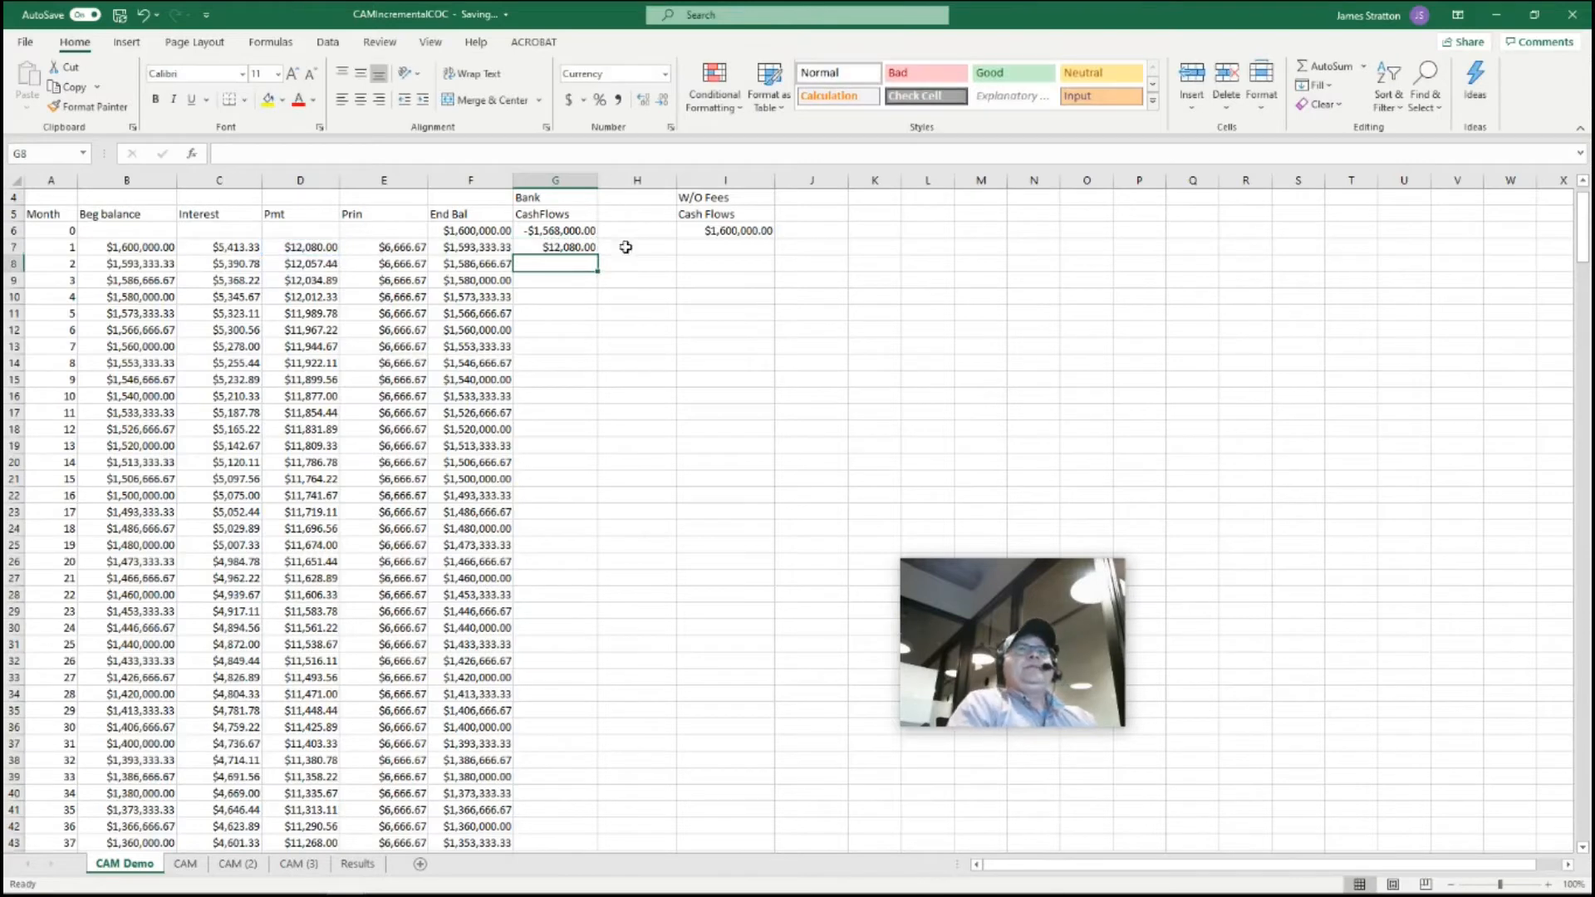
click(587, 247)
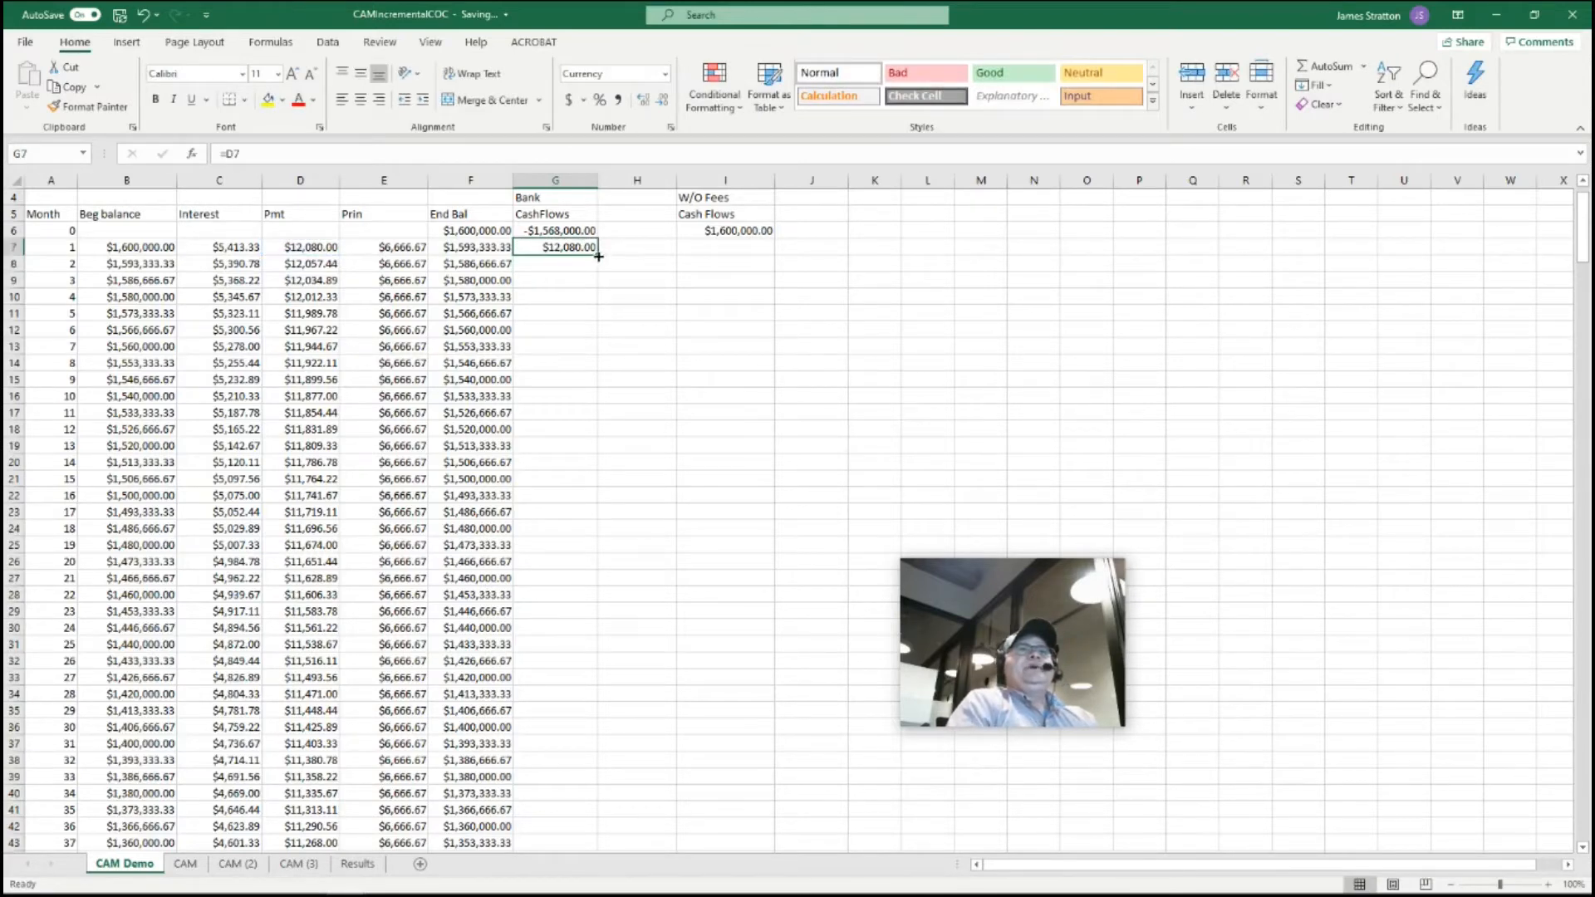
double_click(598, 254)
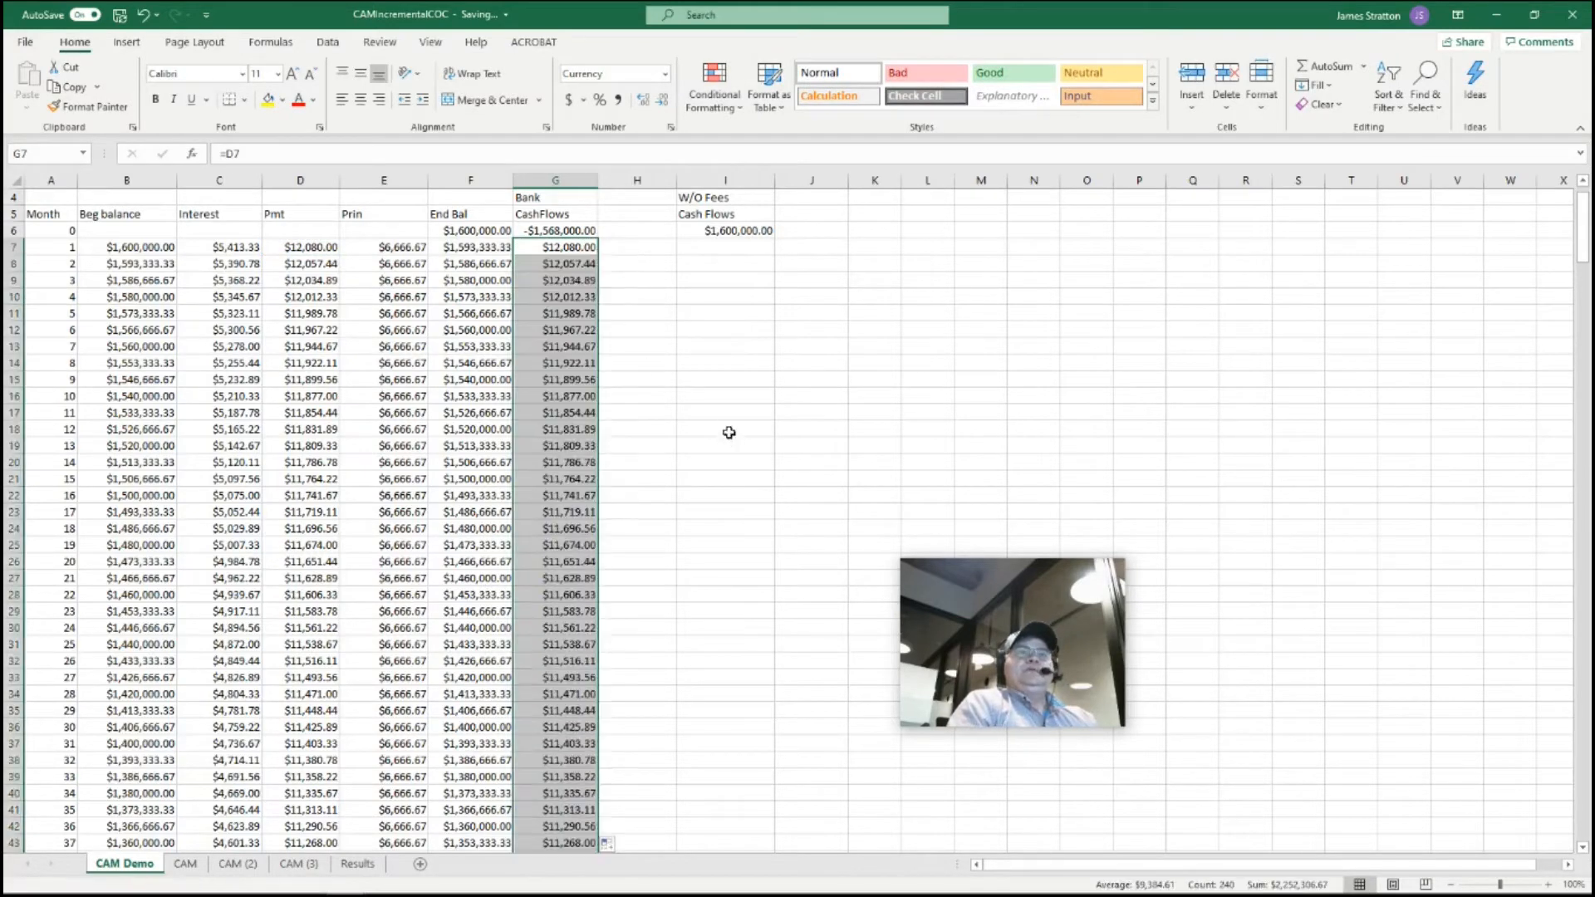
Examine the filled bank cash flows column toward month 240, and check the bank IRR and NPV above the schedule.
scroll(722, 648, down, 3)
click(721, 670)
scroll(722, 662, down, 15)
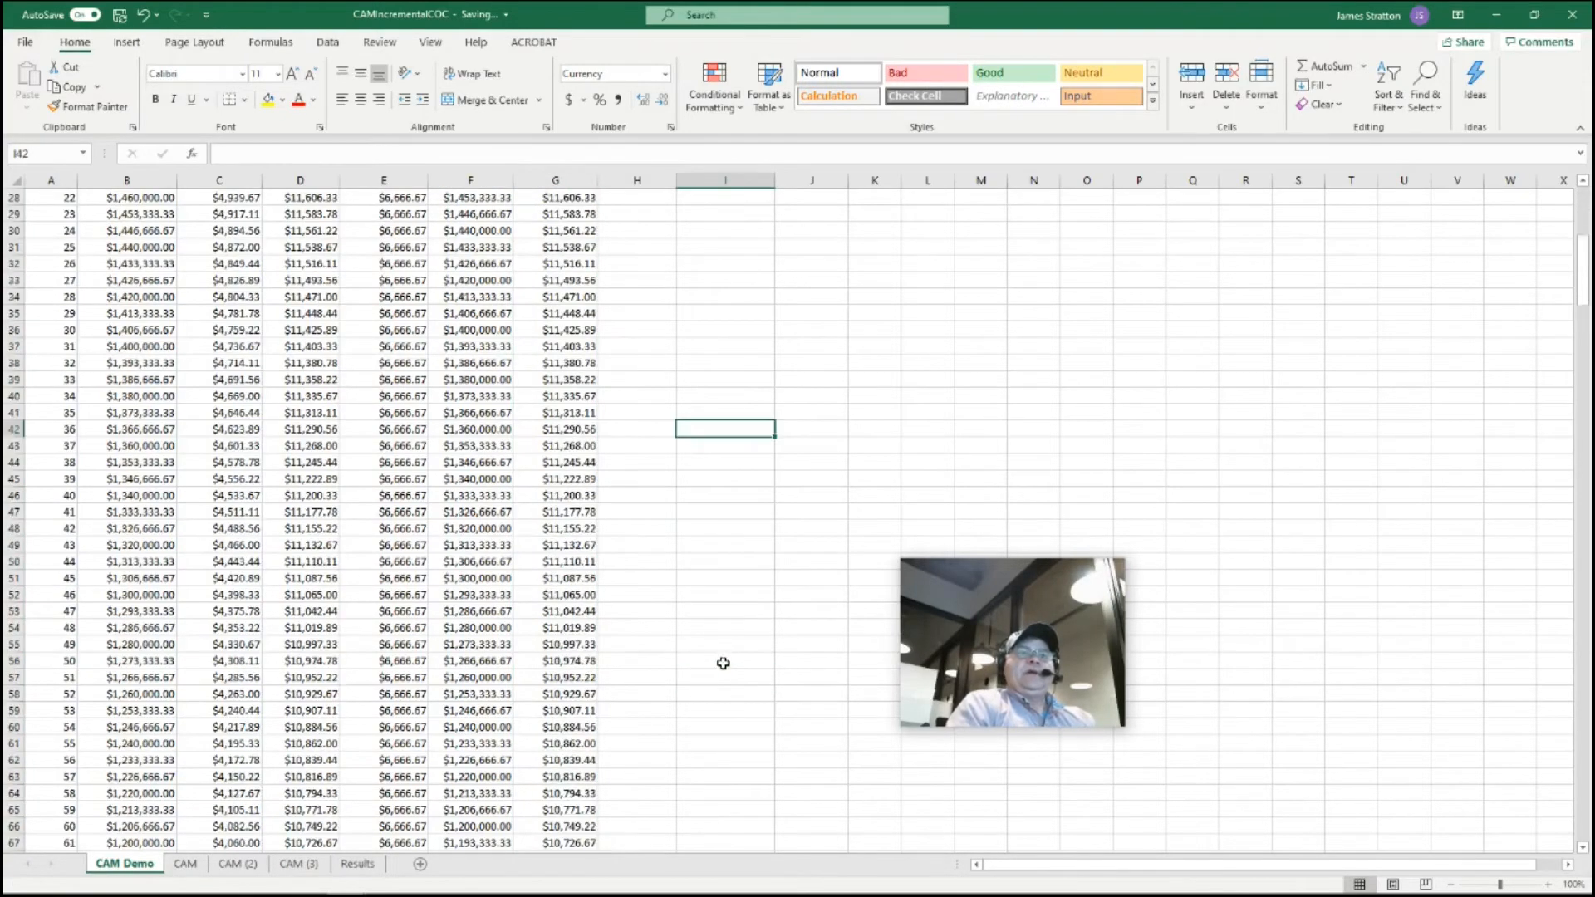
scroll(725, 649, down, 20)
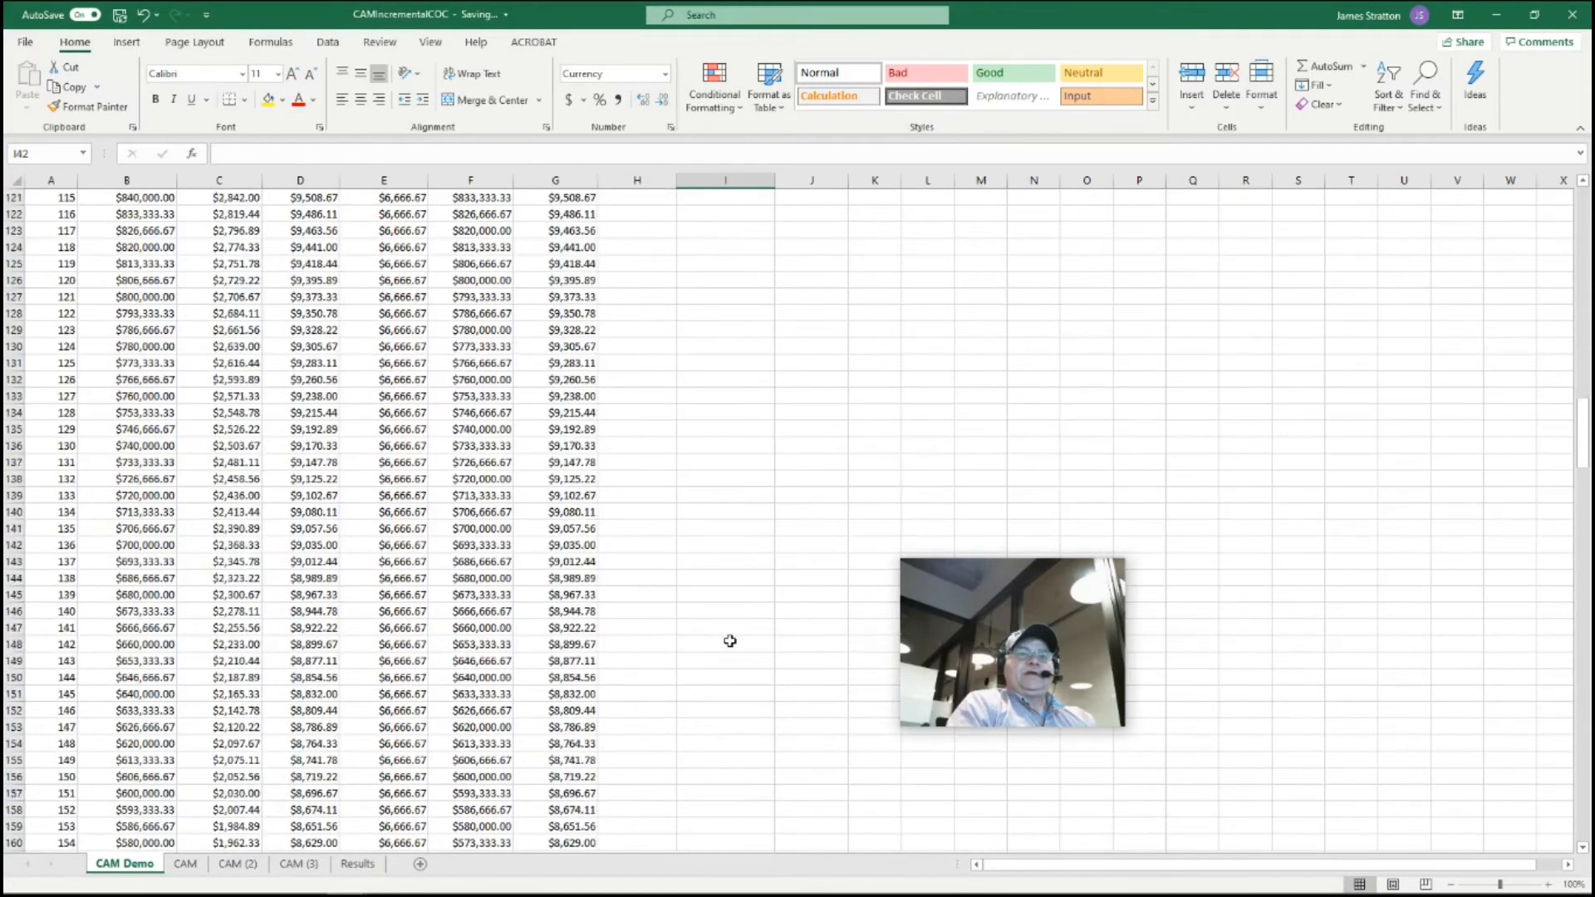
scroll(731, 635, down, 20)
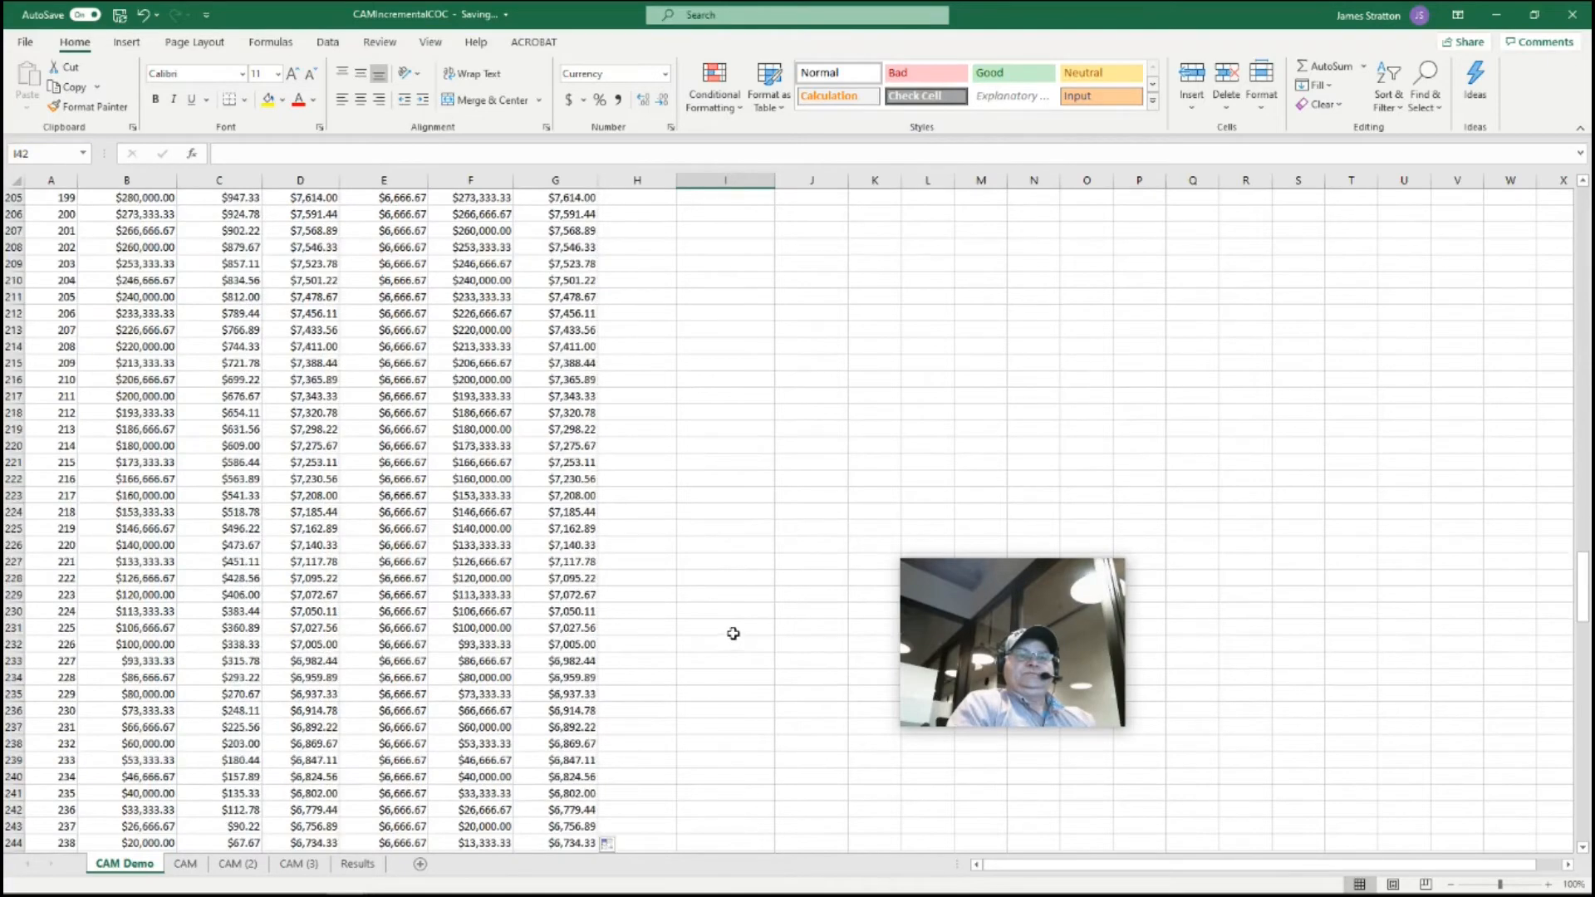
scroll(734, 598, up, 20)
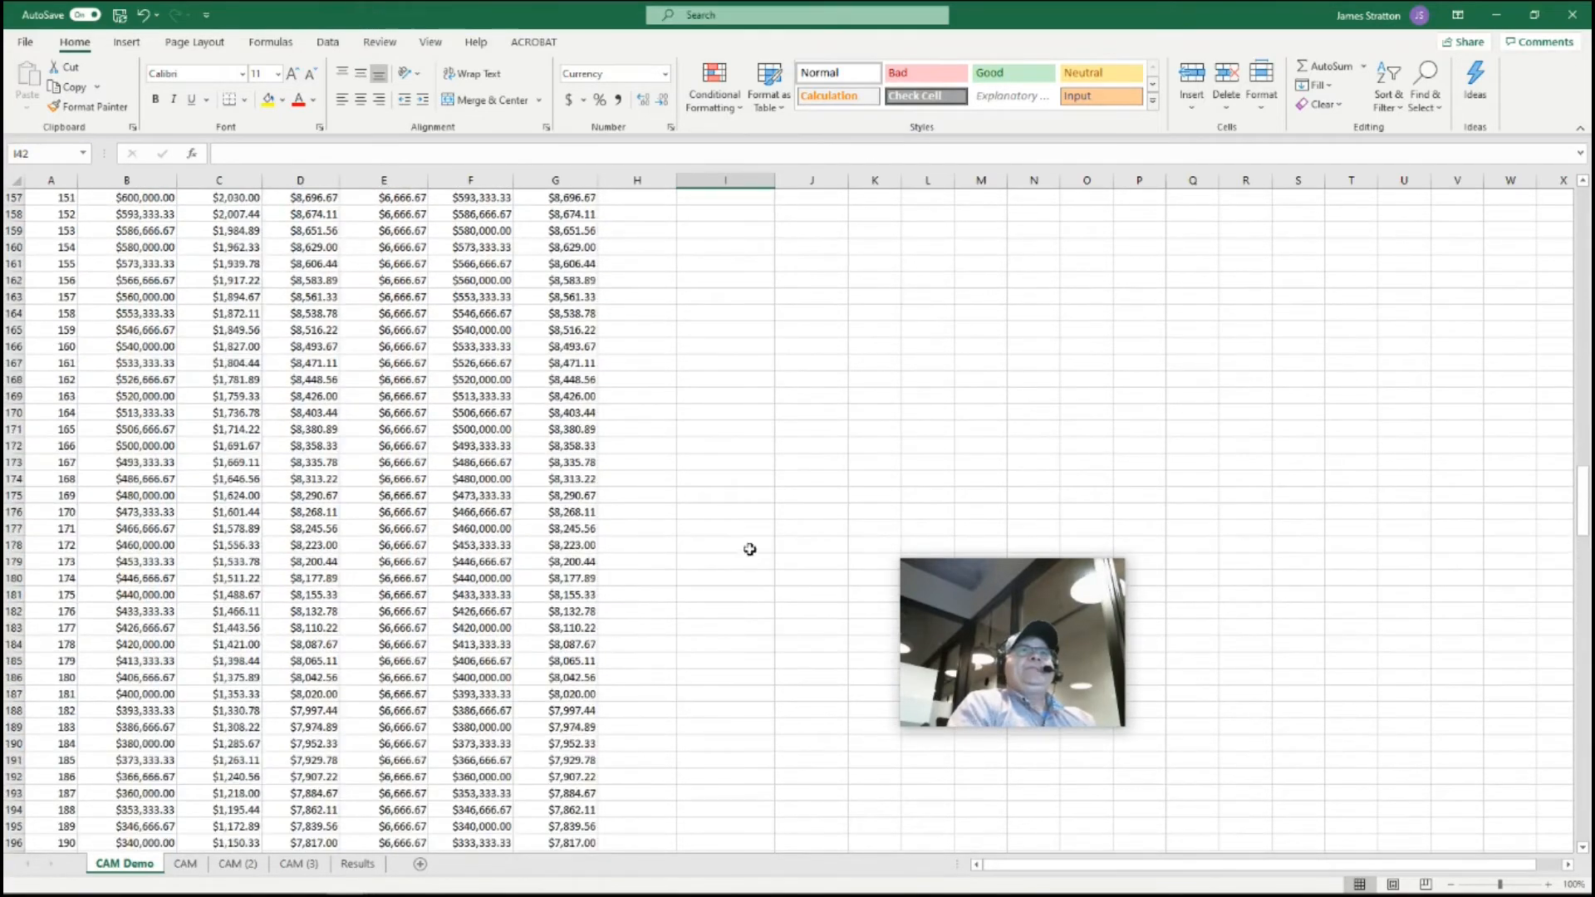
scroll(737, 518, up, 20)
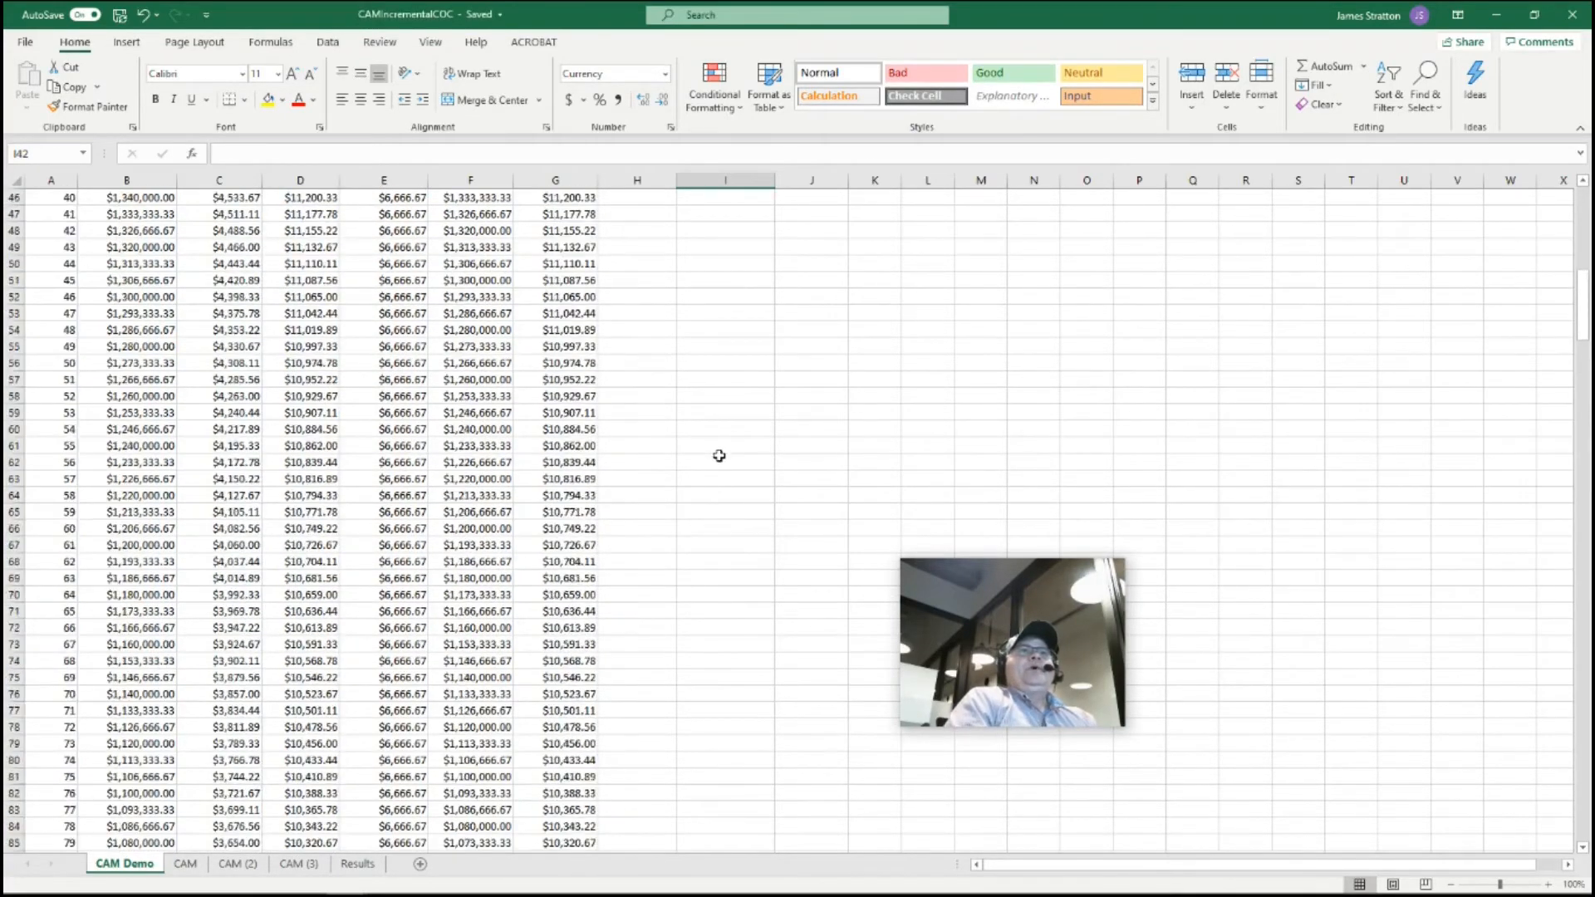
scroll(720, 450, up, 10)
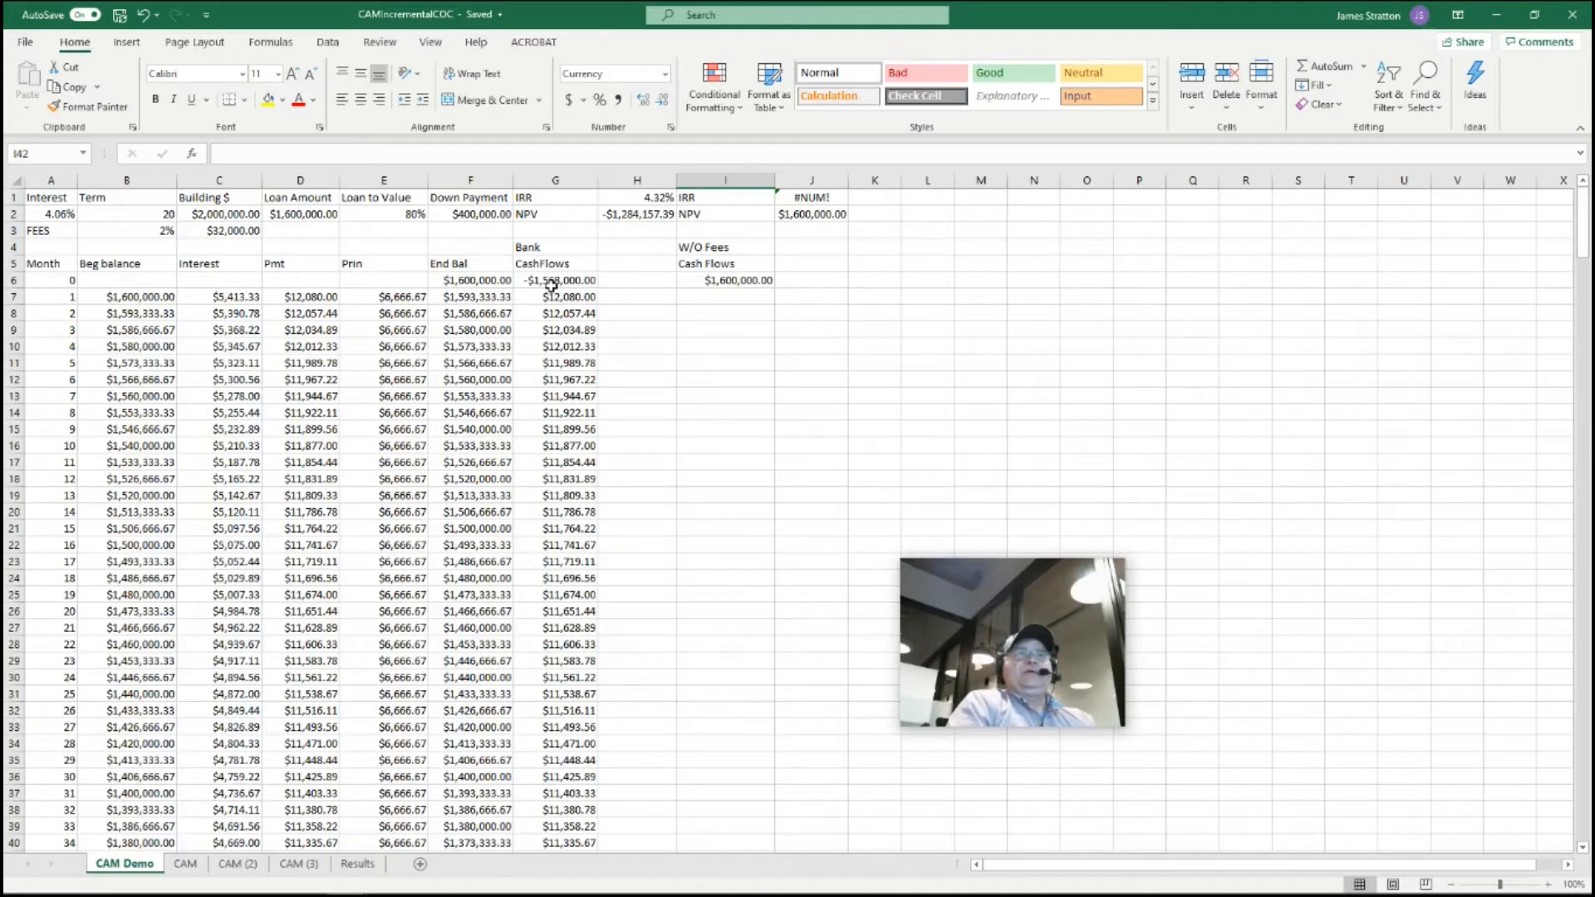
Enter month 1's cash flow without fees in I7 as the negative payment with =-D7.
click(734, 298)
text(=)
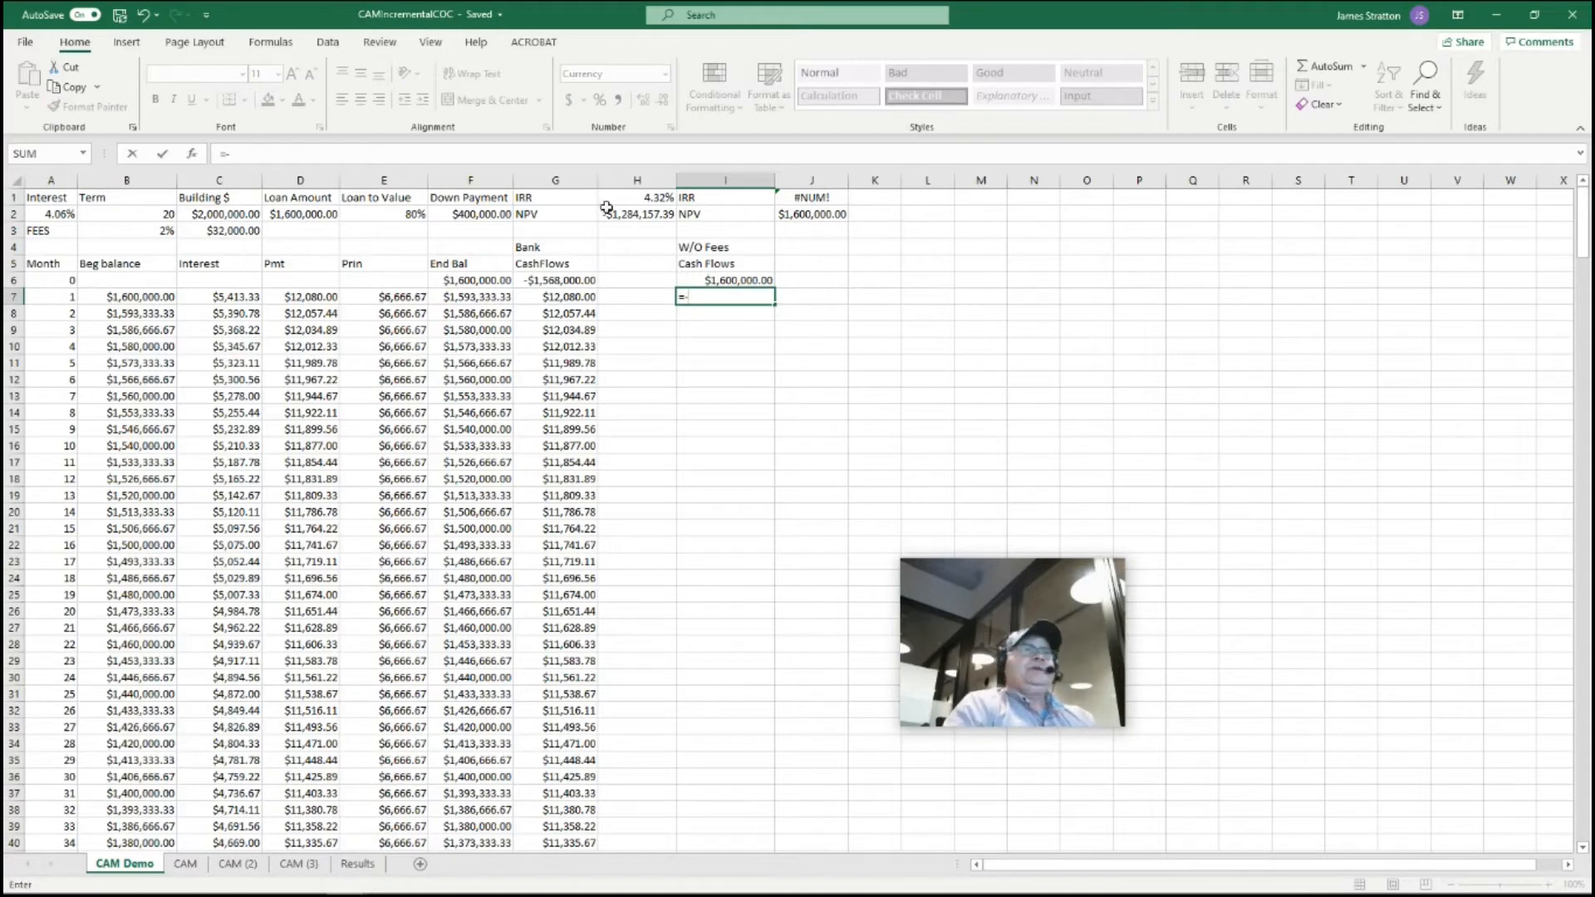
text(-)
click(321, 299)
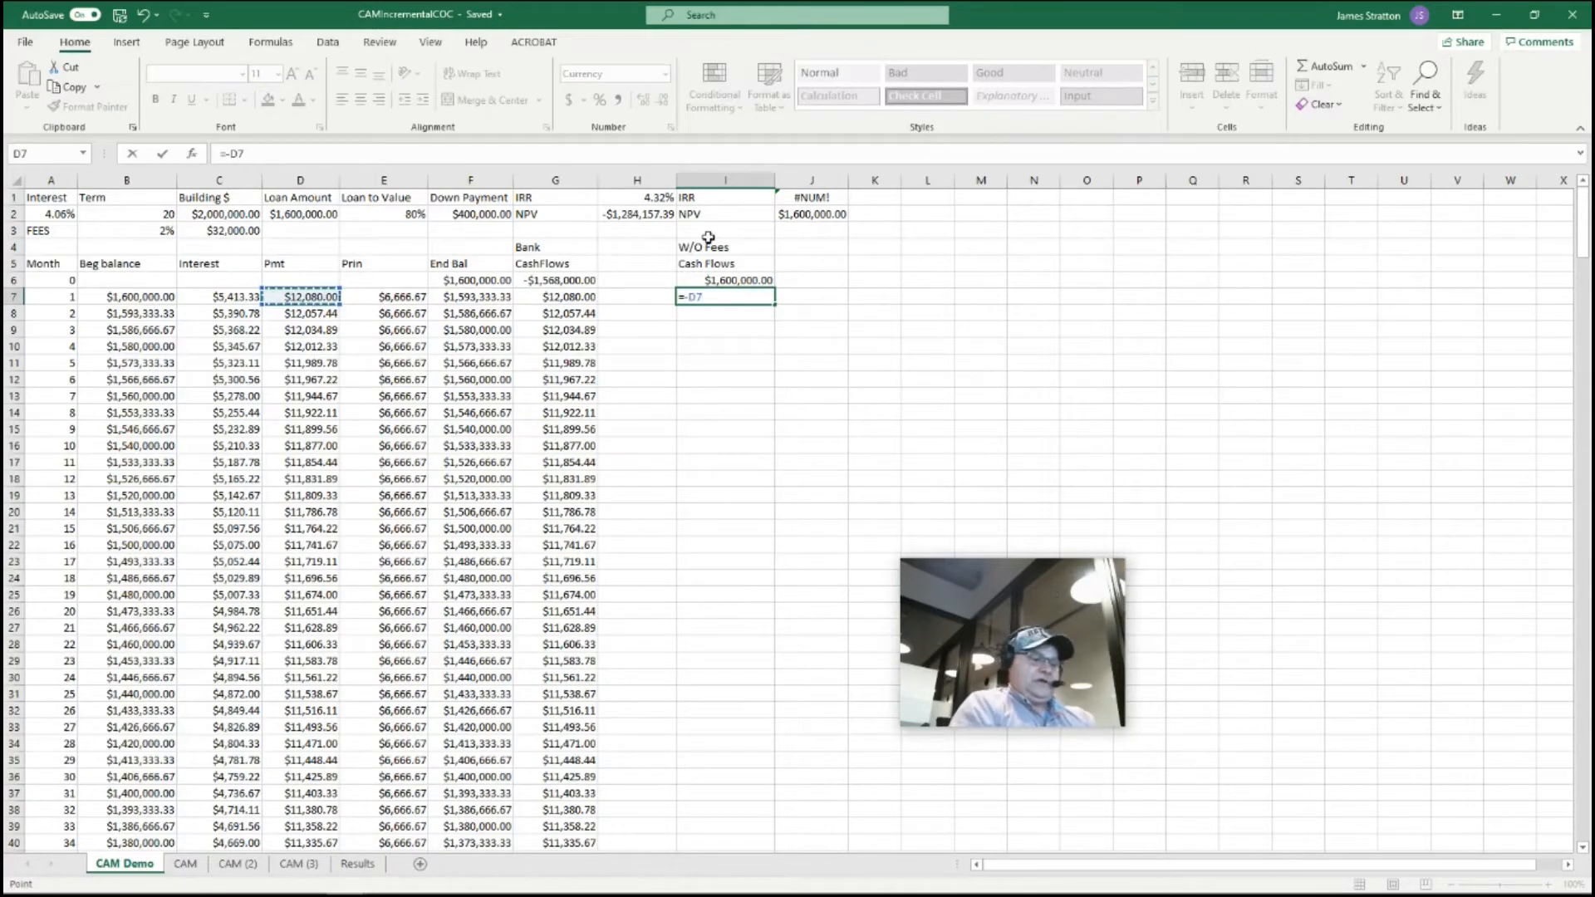
key(Return)
Fill the W/O Fees cash flow formula from I7 down through month 240 in I246.
click(748, 299)
double_click(775, 305)
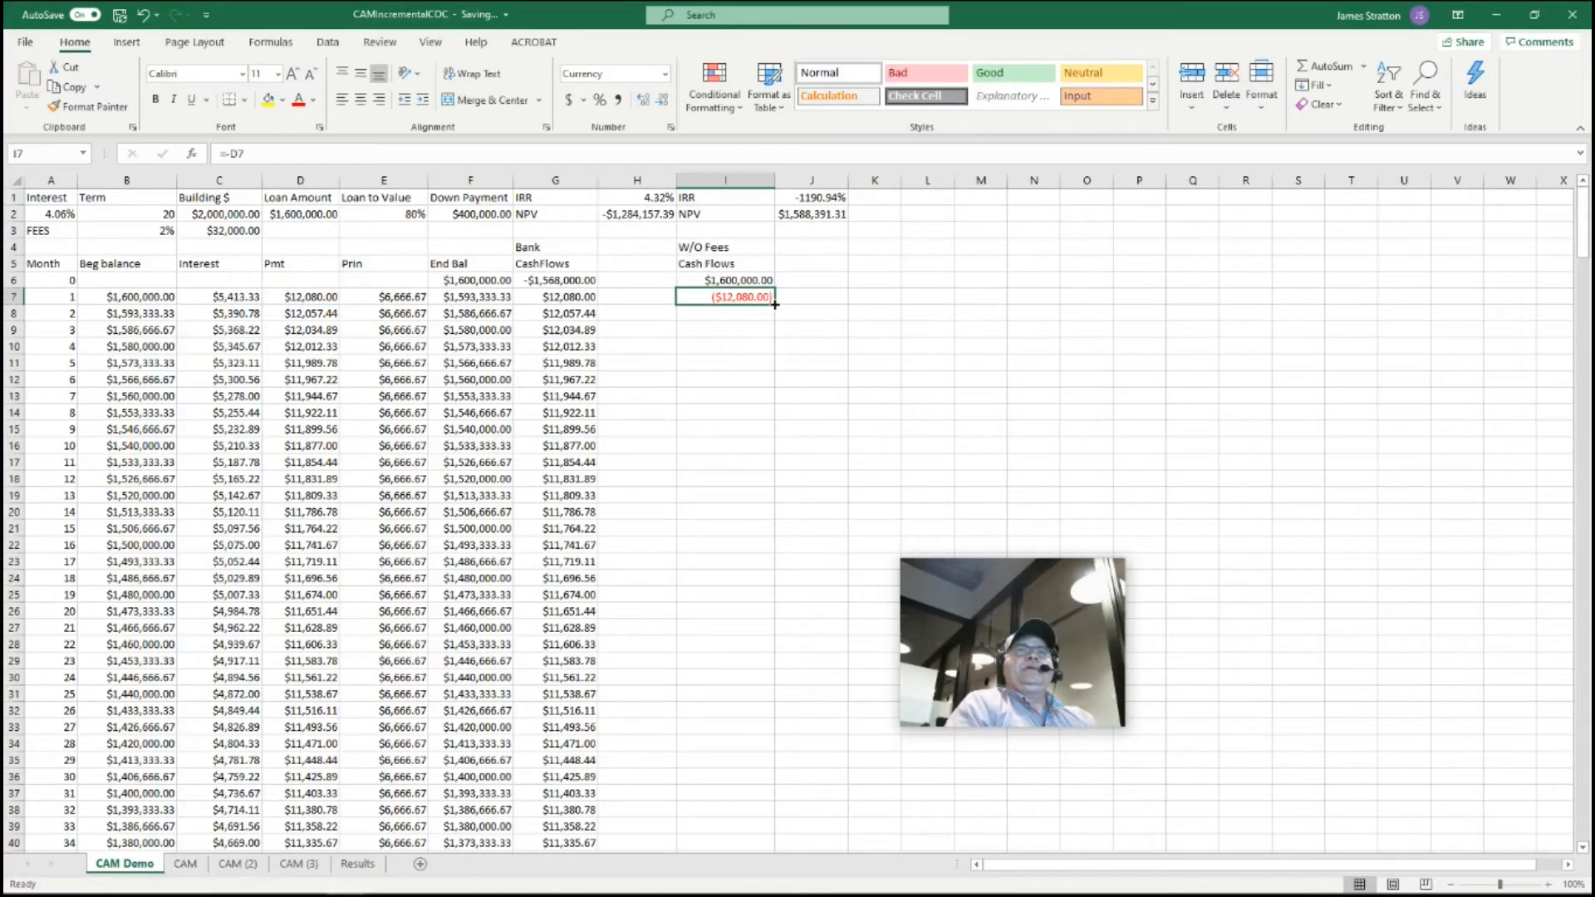
drag(775, 305, 800, 369)
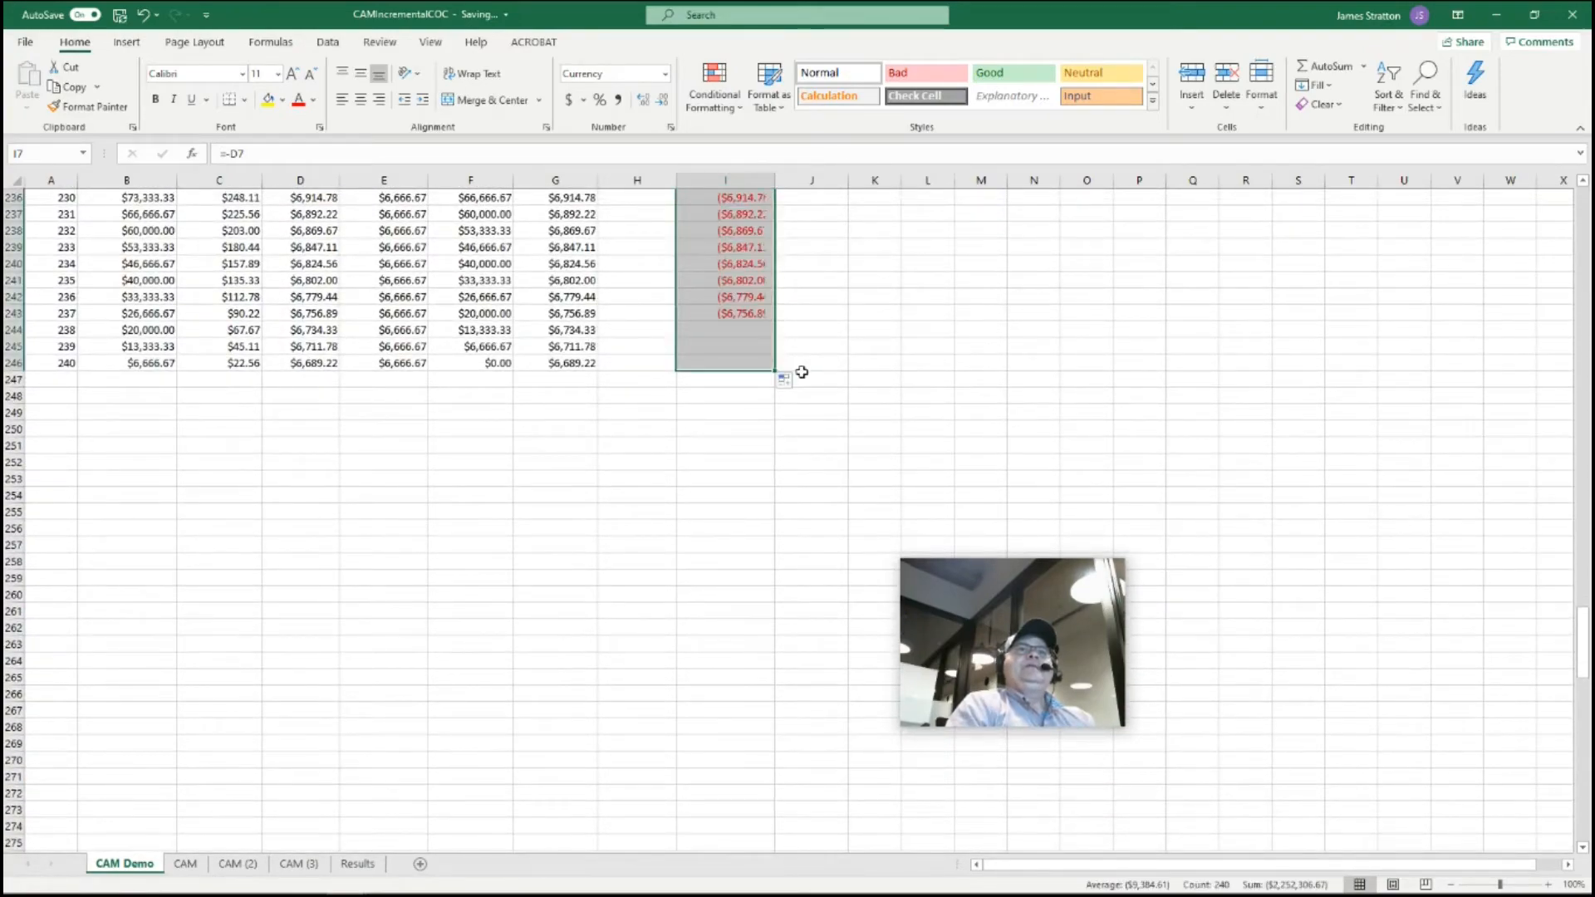
click(955, 400)
scroll(890, 406, up, 20)
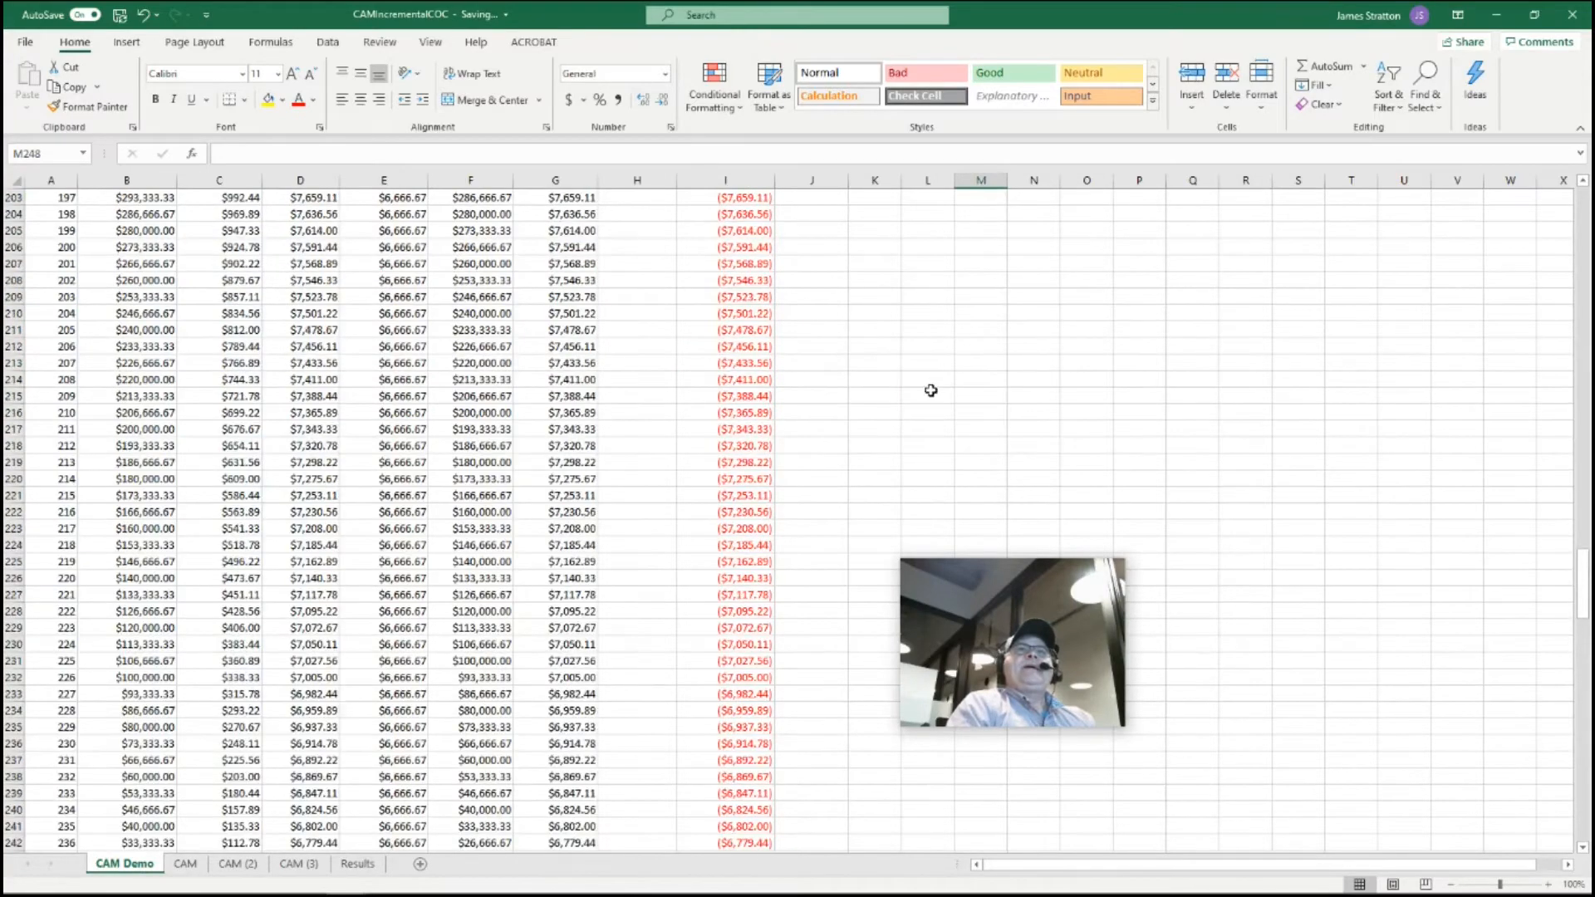
scroll(900, 373, up, 20)
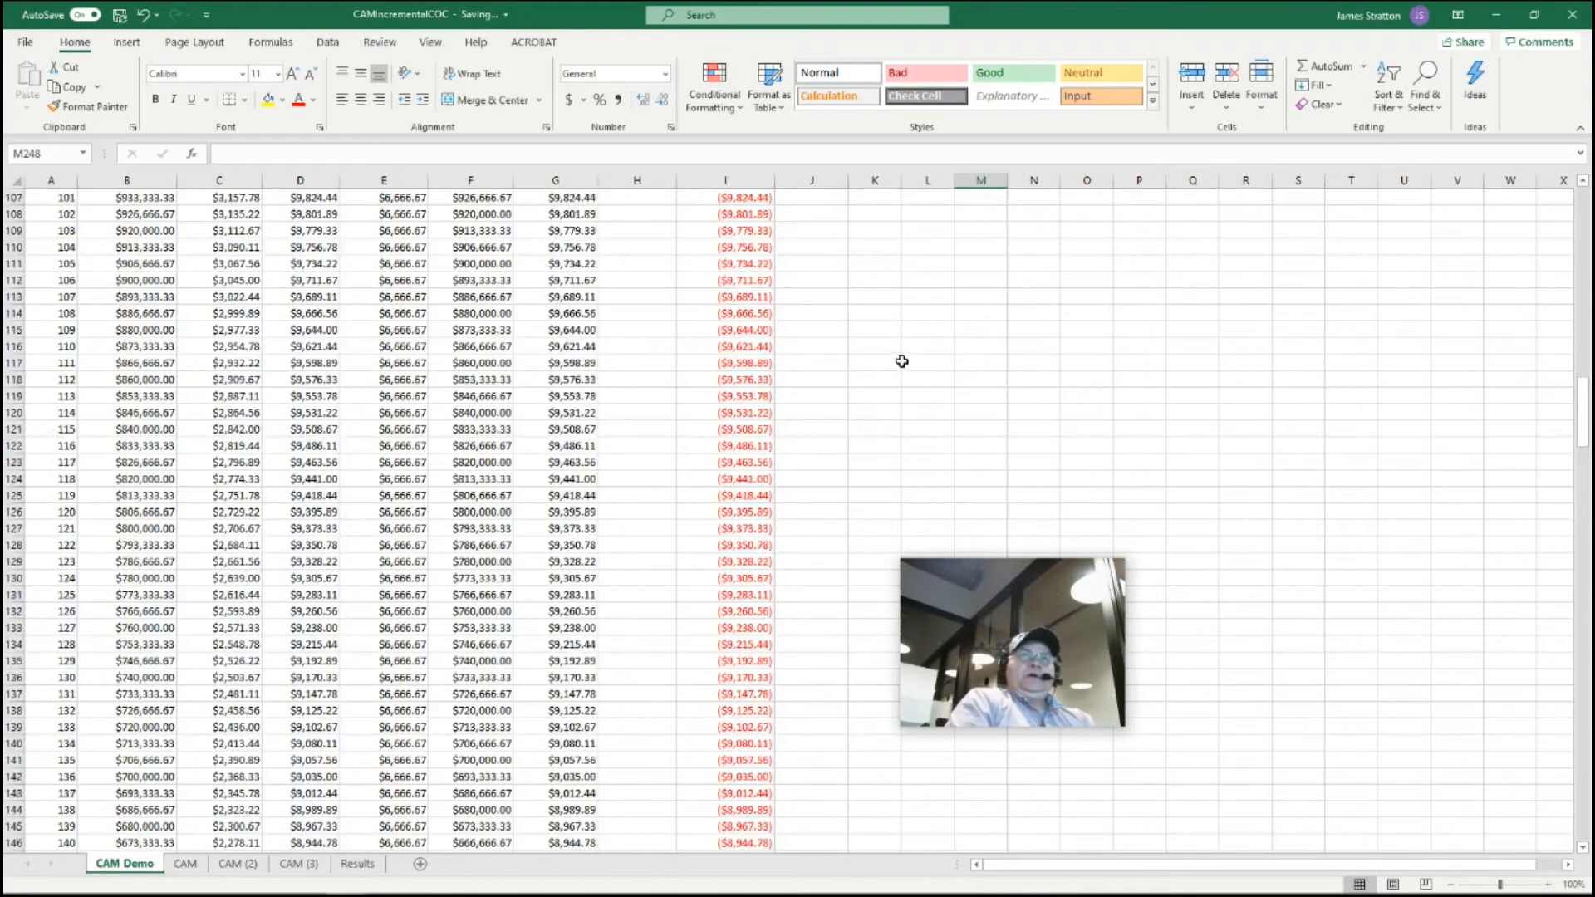
scroll(900, 351, up, 20)
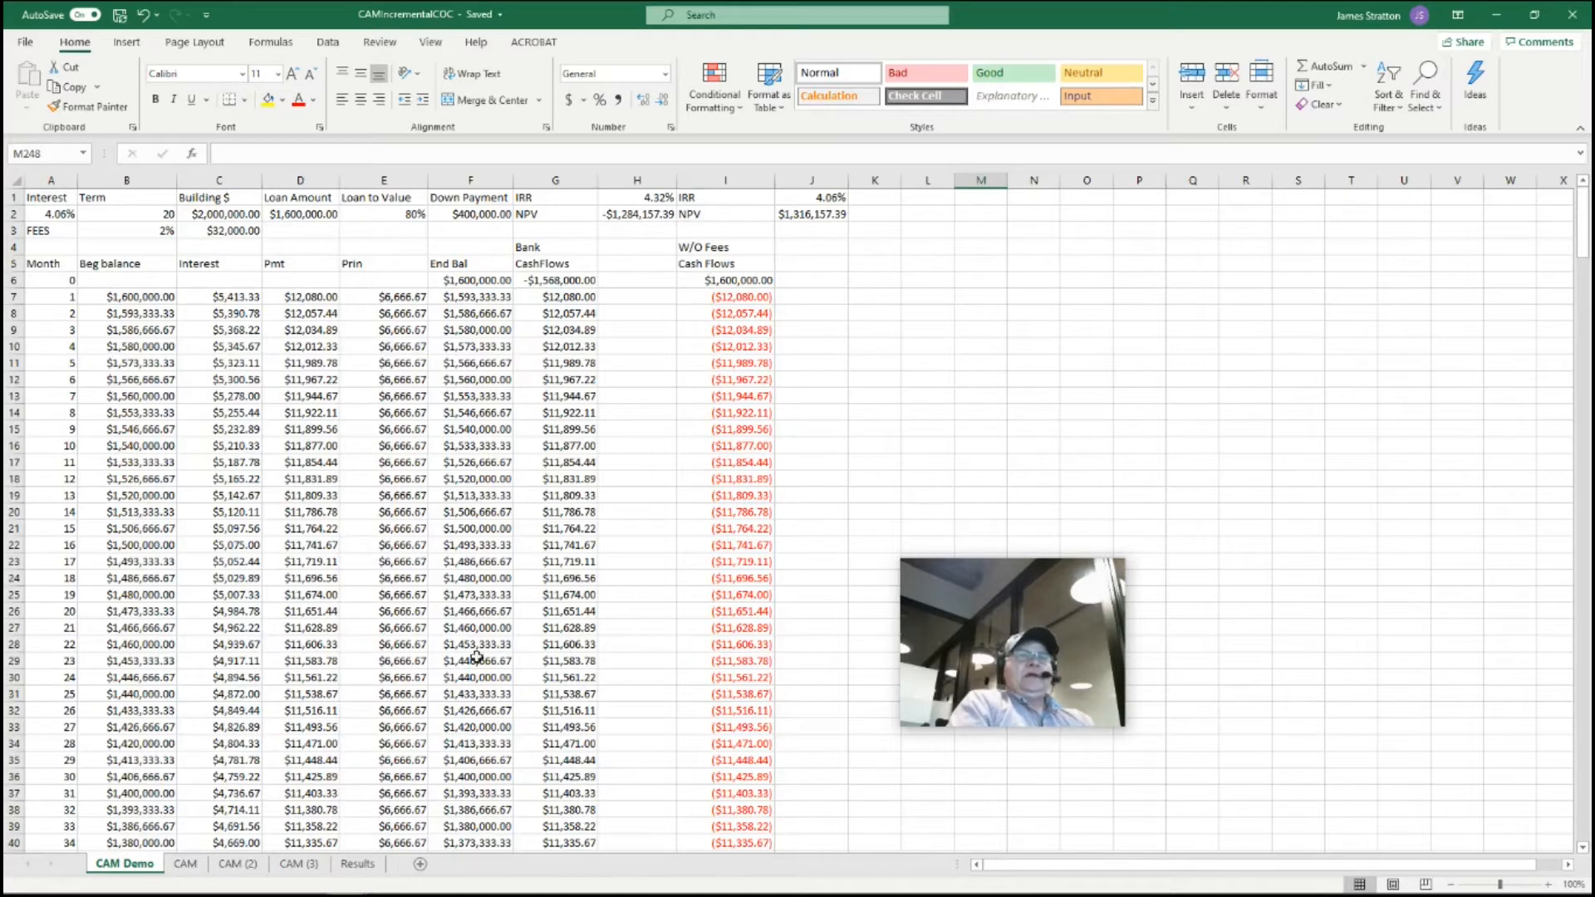
Compare the IRR and NPV on the CAM sheet, the CPMIncrimentalCOC workbook's CPM (3) sheet, and the CAM (2) and CAM (3) sheets.
click(186, 869)
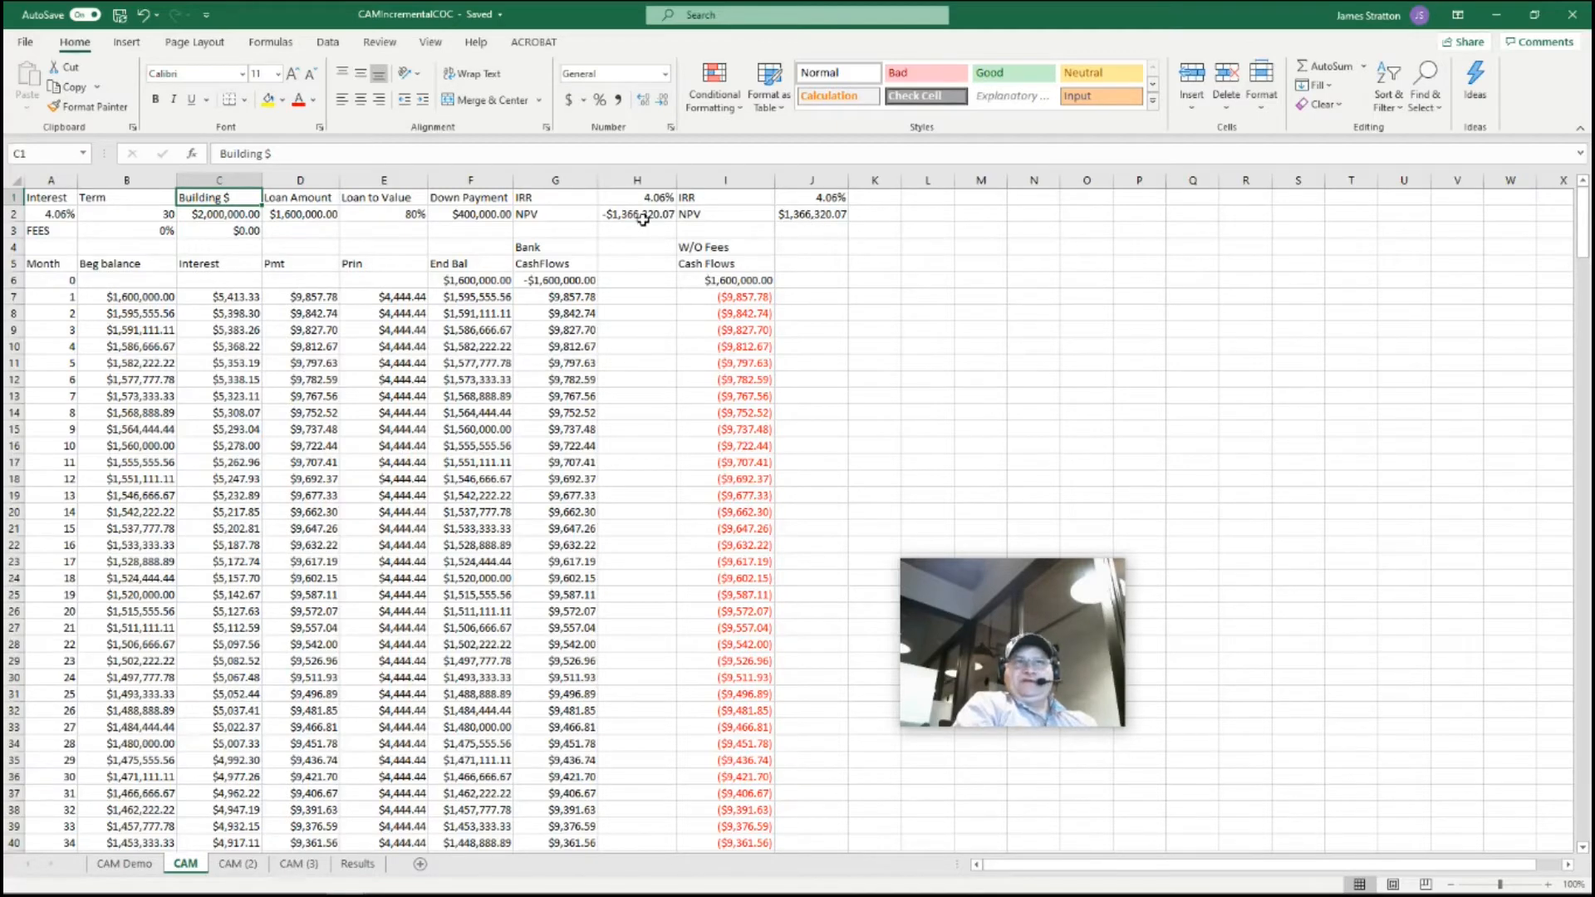
mouse_move(510, 894)
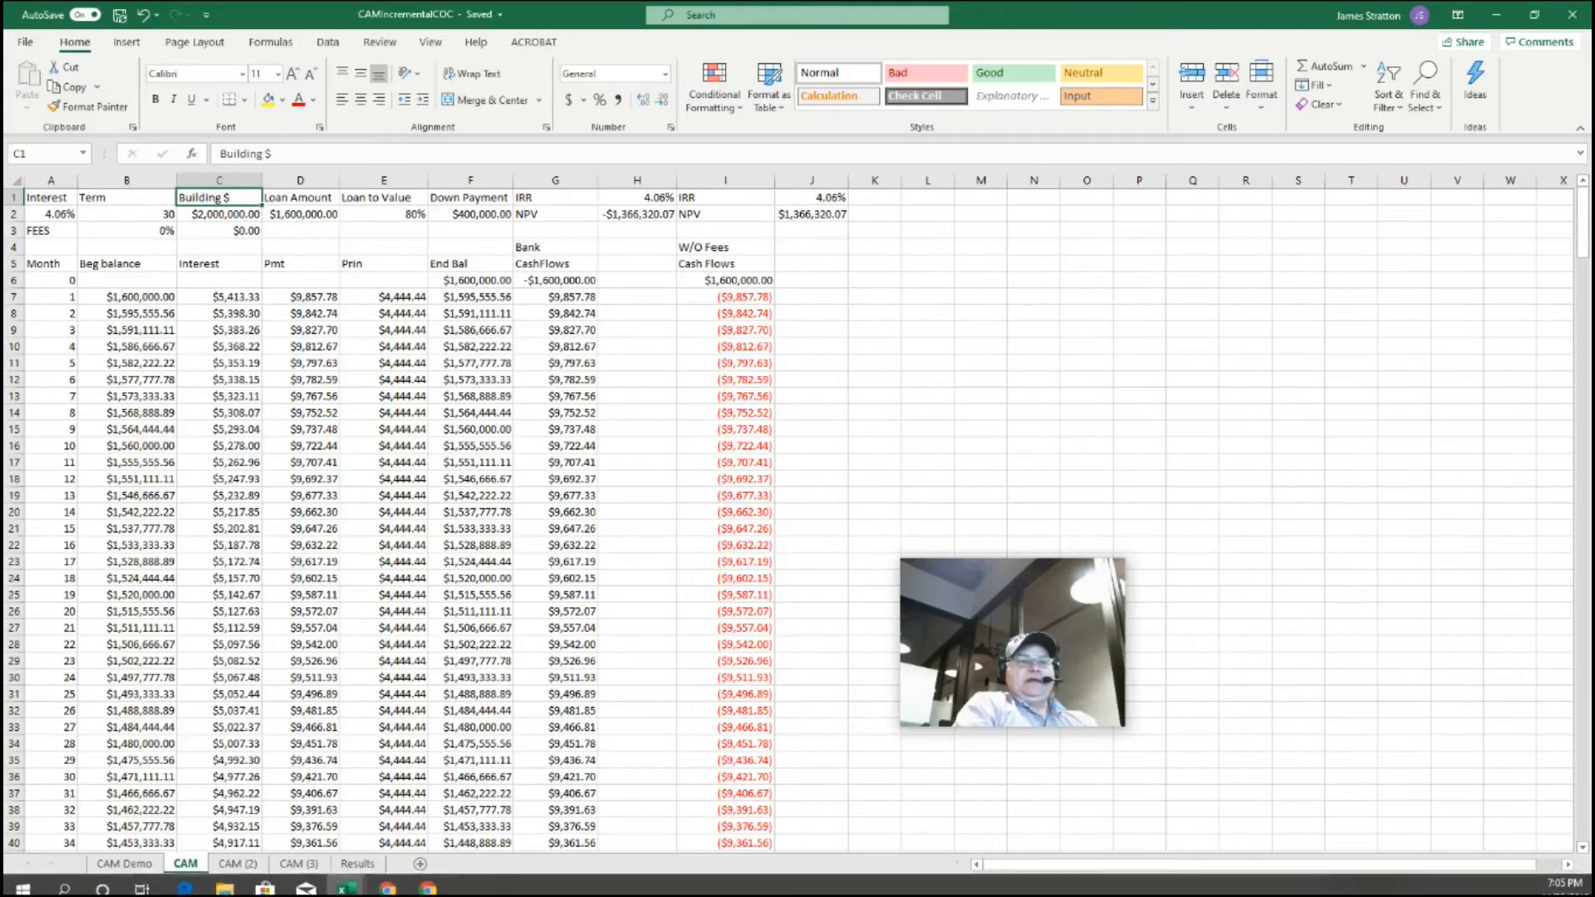
click(344, 890)
click(436, 797)
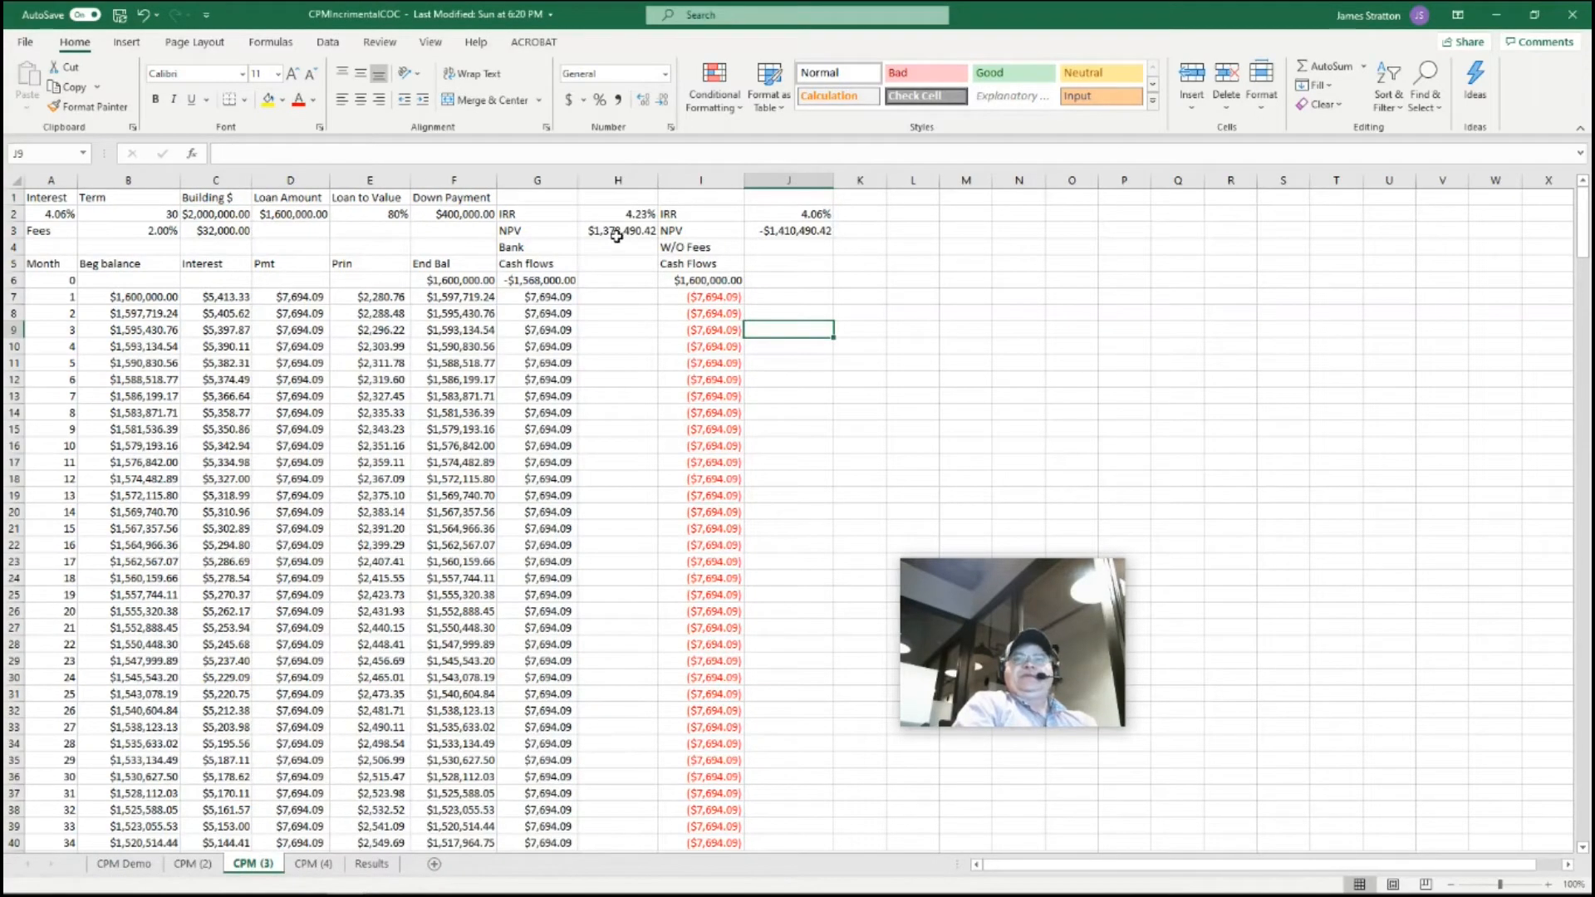
mouse_move(365, 895)
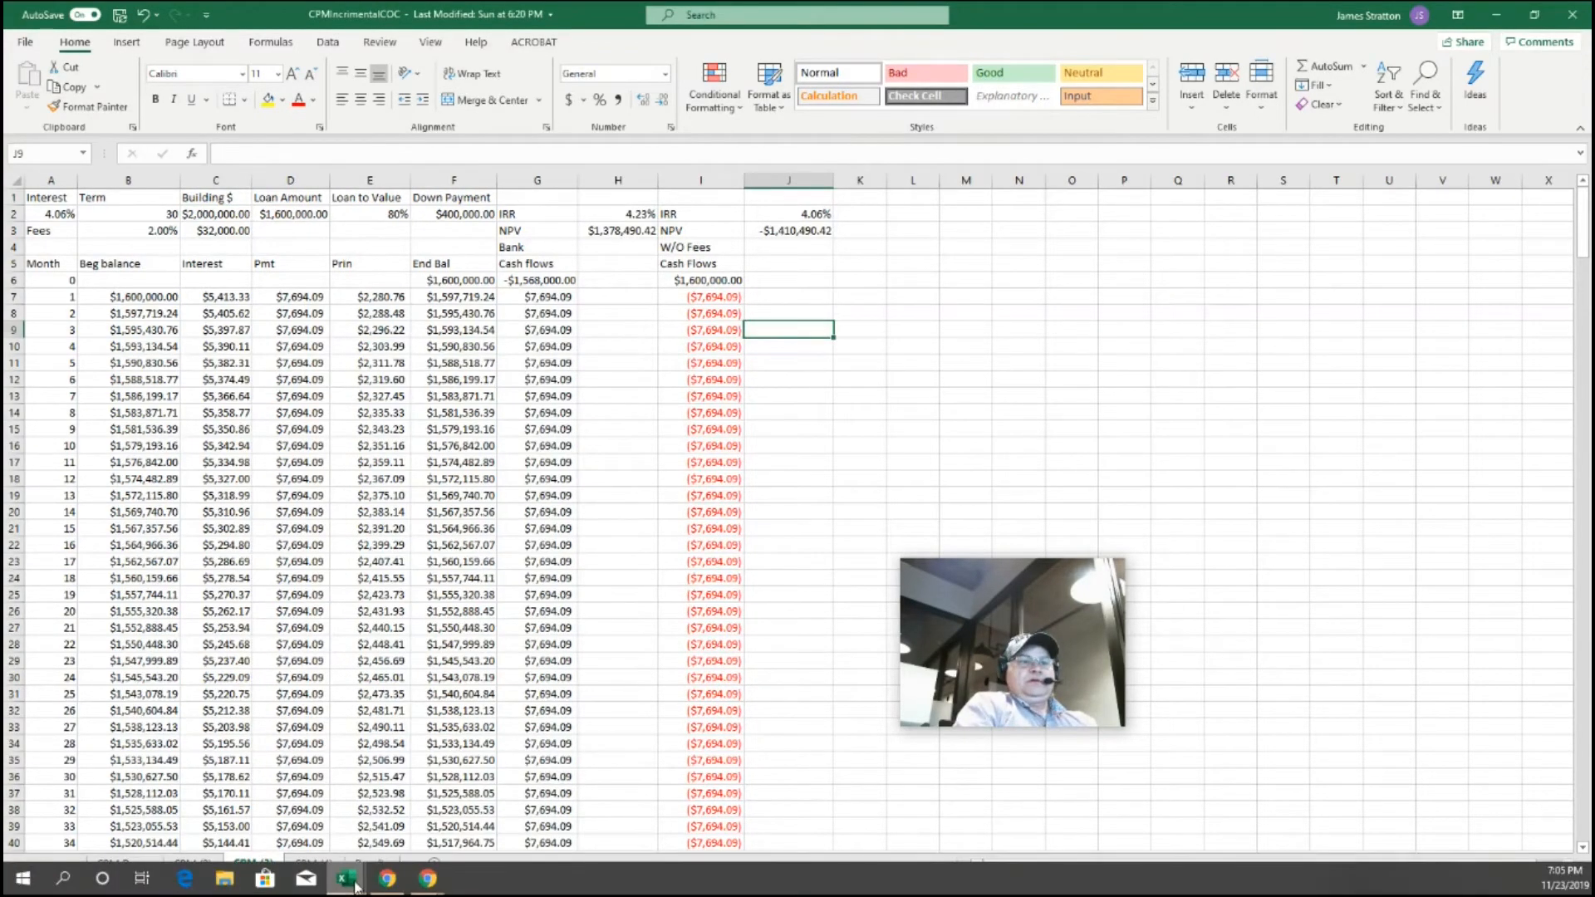
click(303, 828)
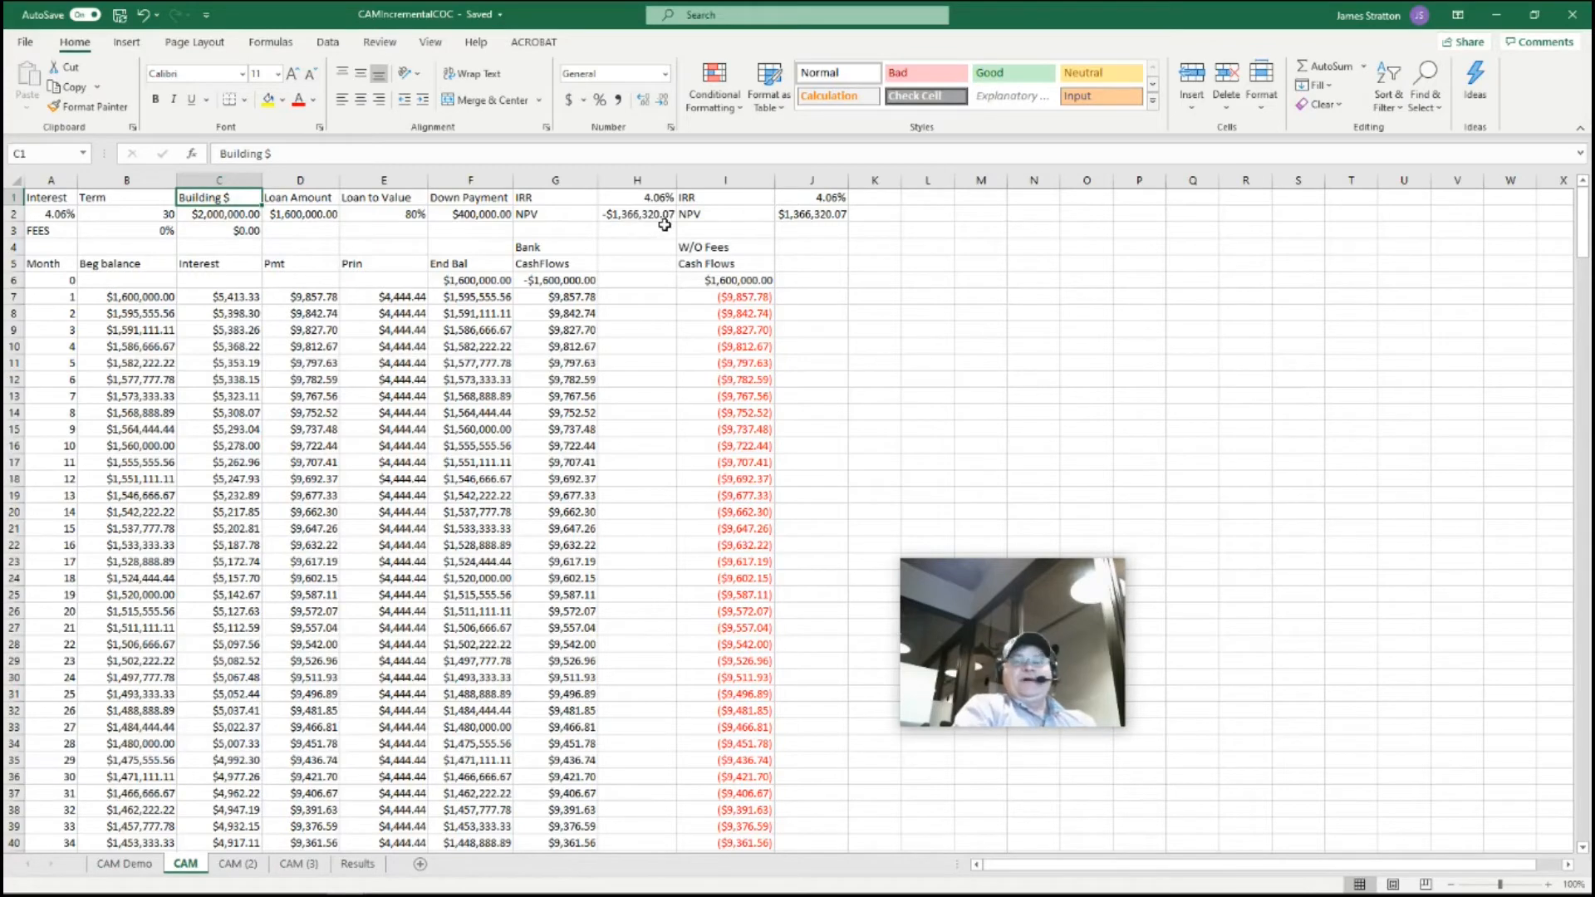
click(250, 866)
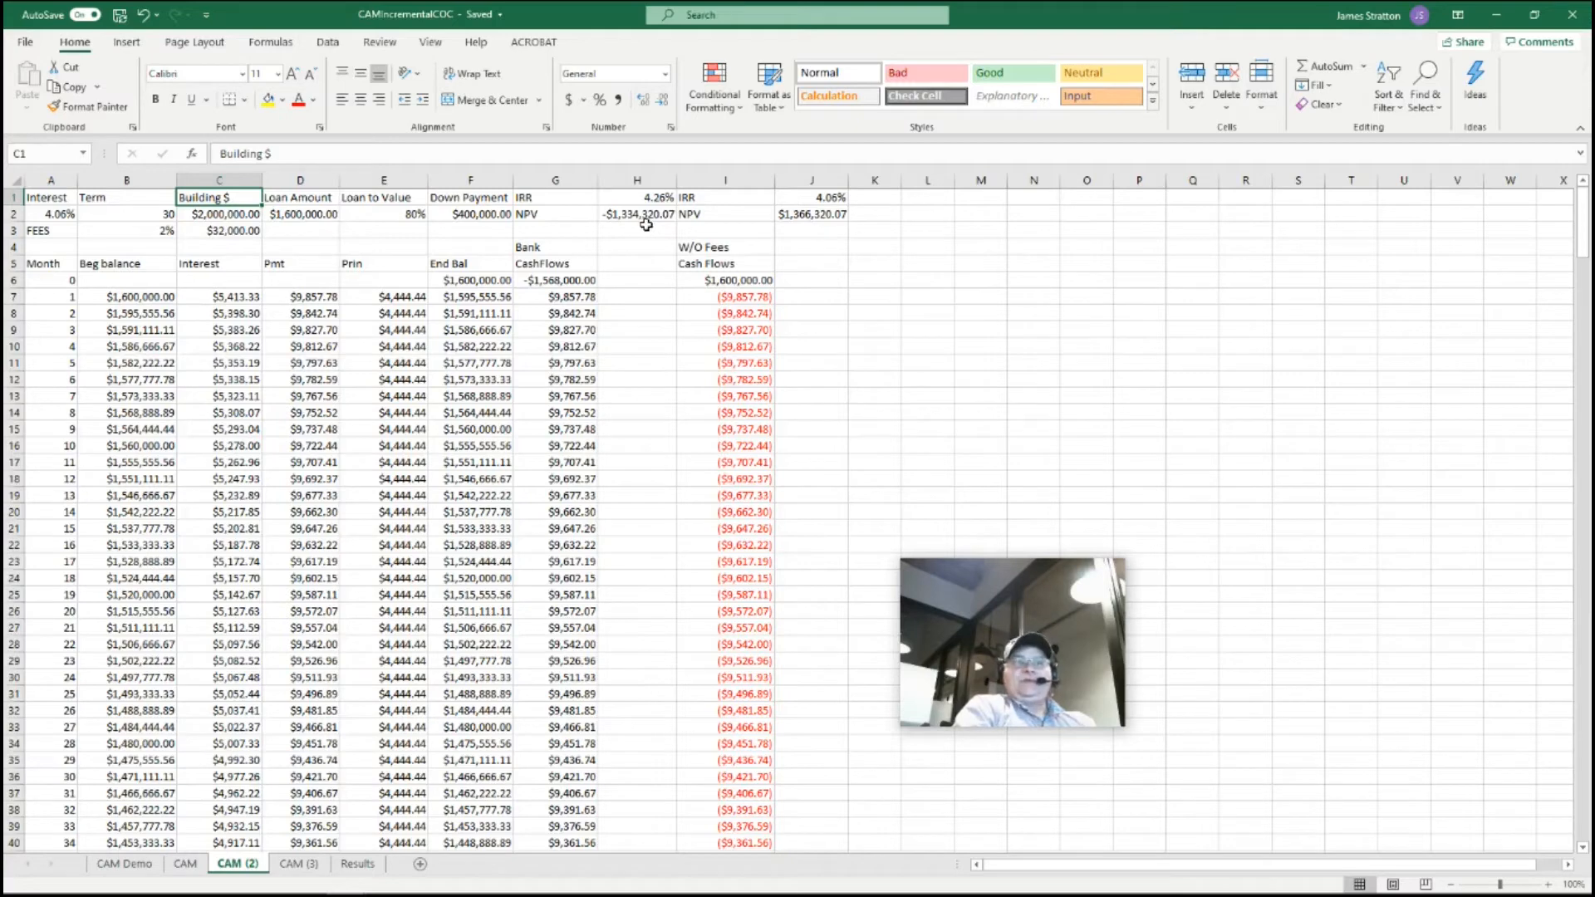
click(295, 865)
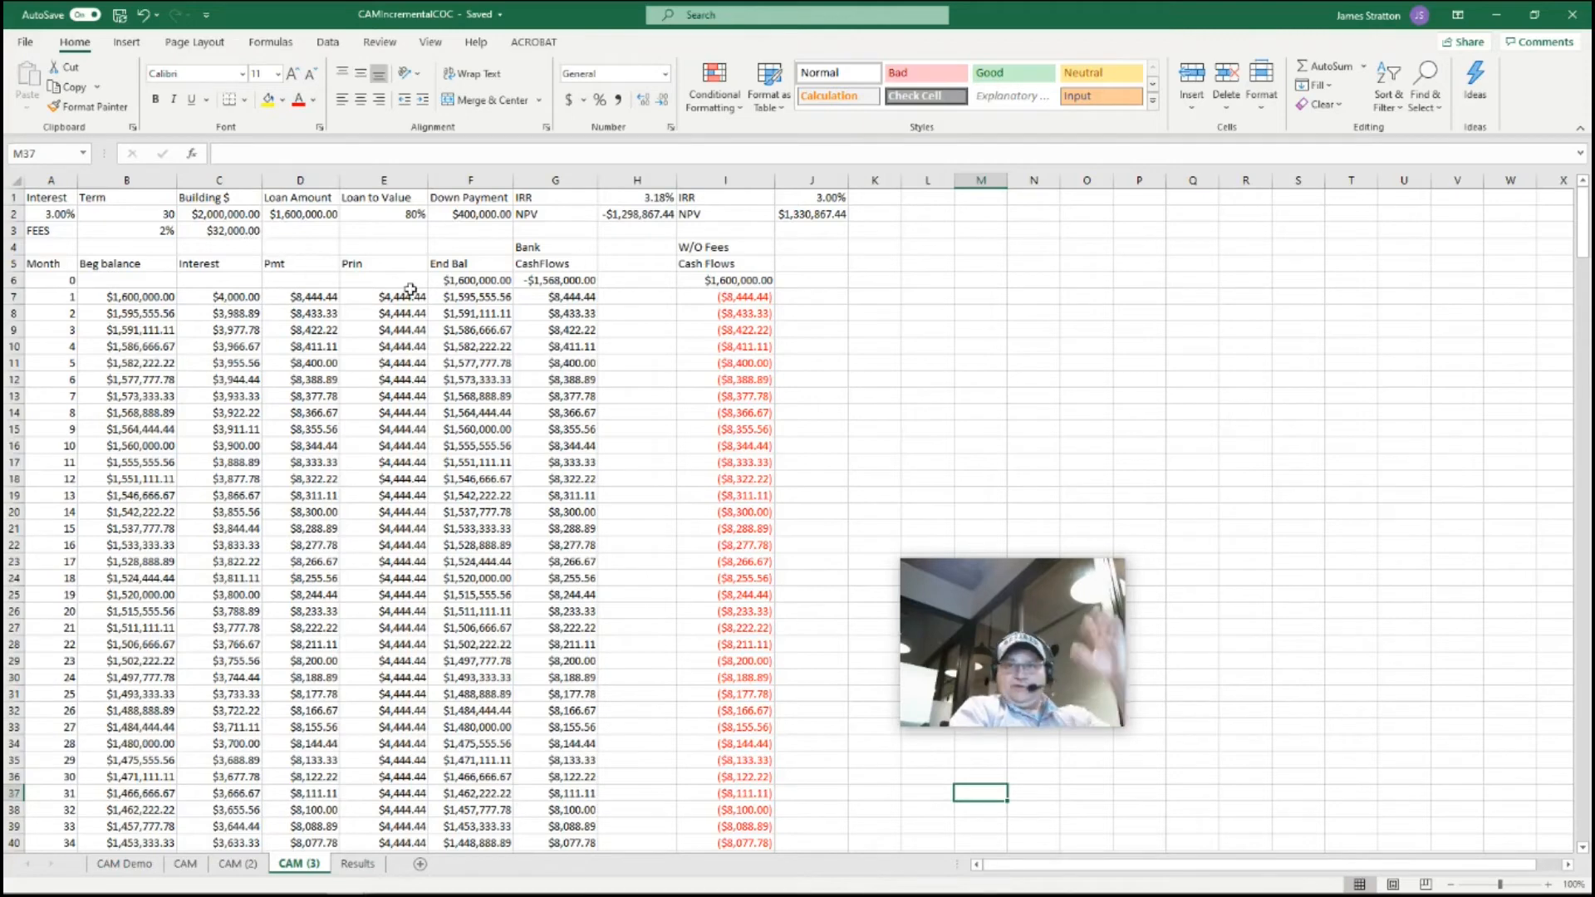
Format the CPM Demo bank NPV in B4 of the Results sheet as Currency with two decimal places and the $ symbol.
click(364, 864)
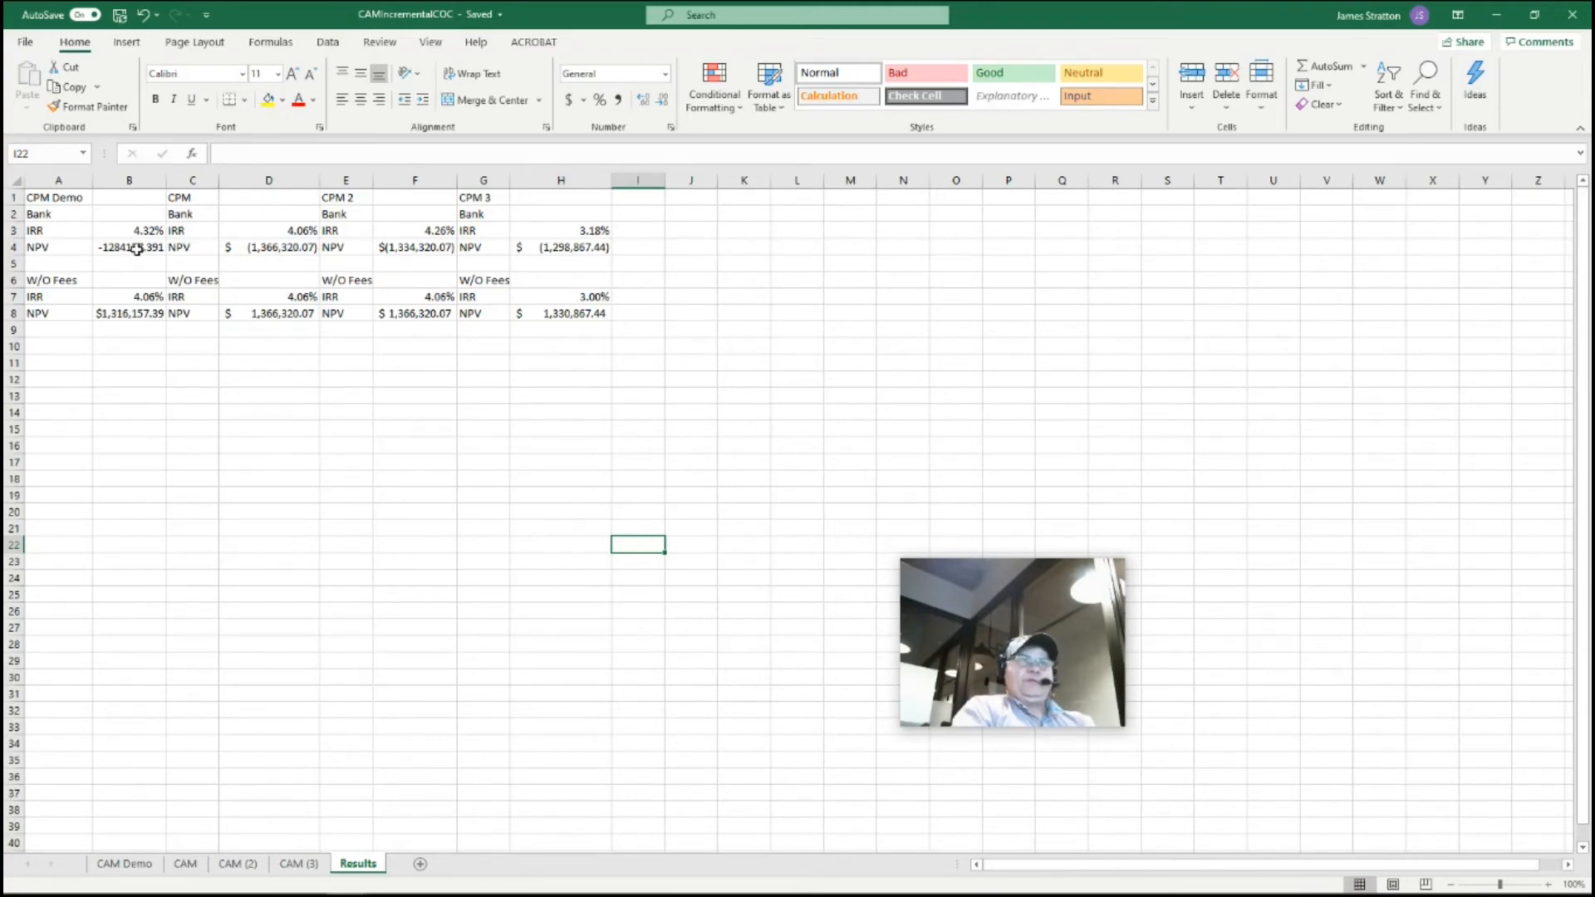
click(133, 251)
right_click(135, 251)
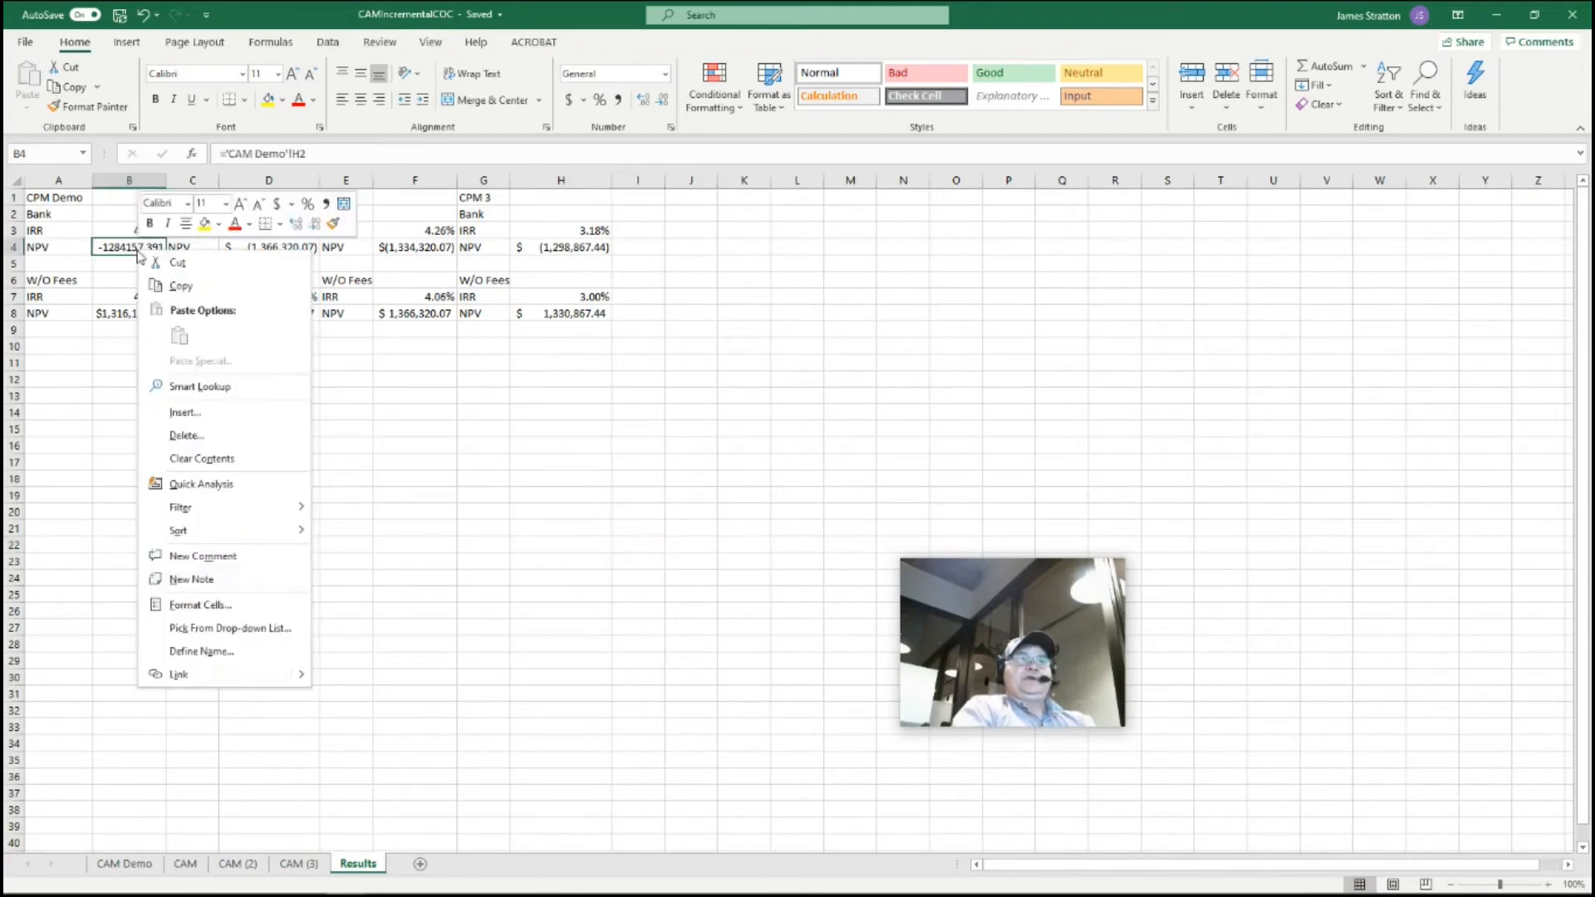
click(196, 605)
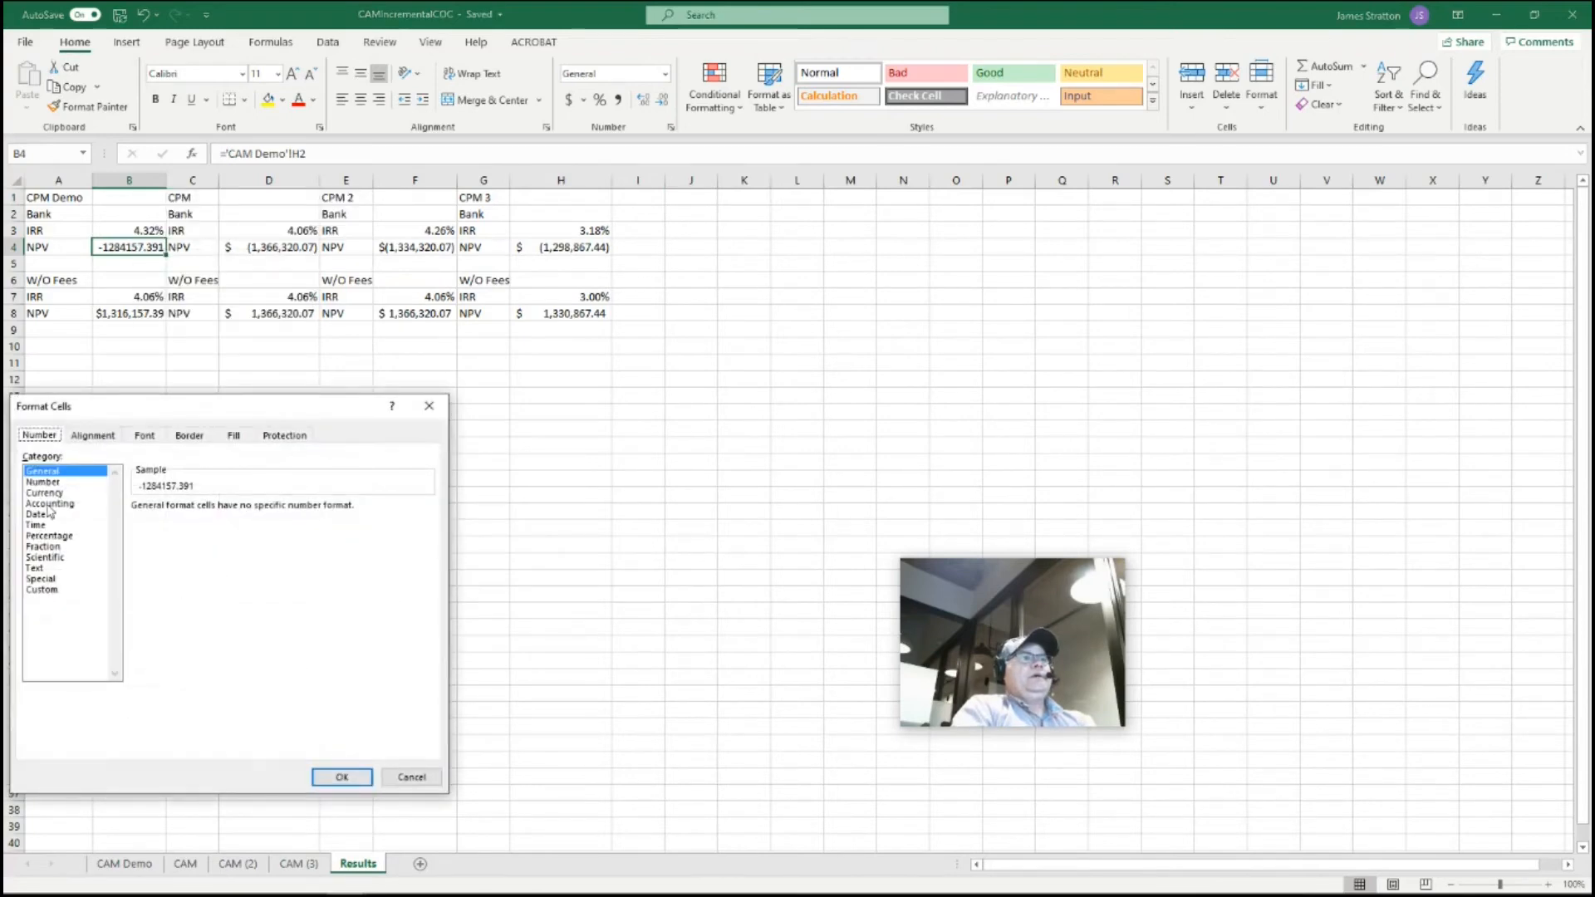
click(44, 493)
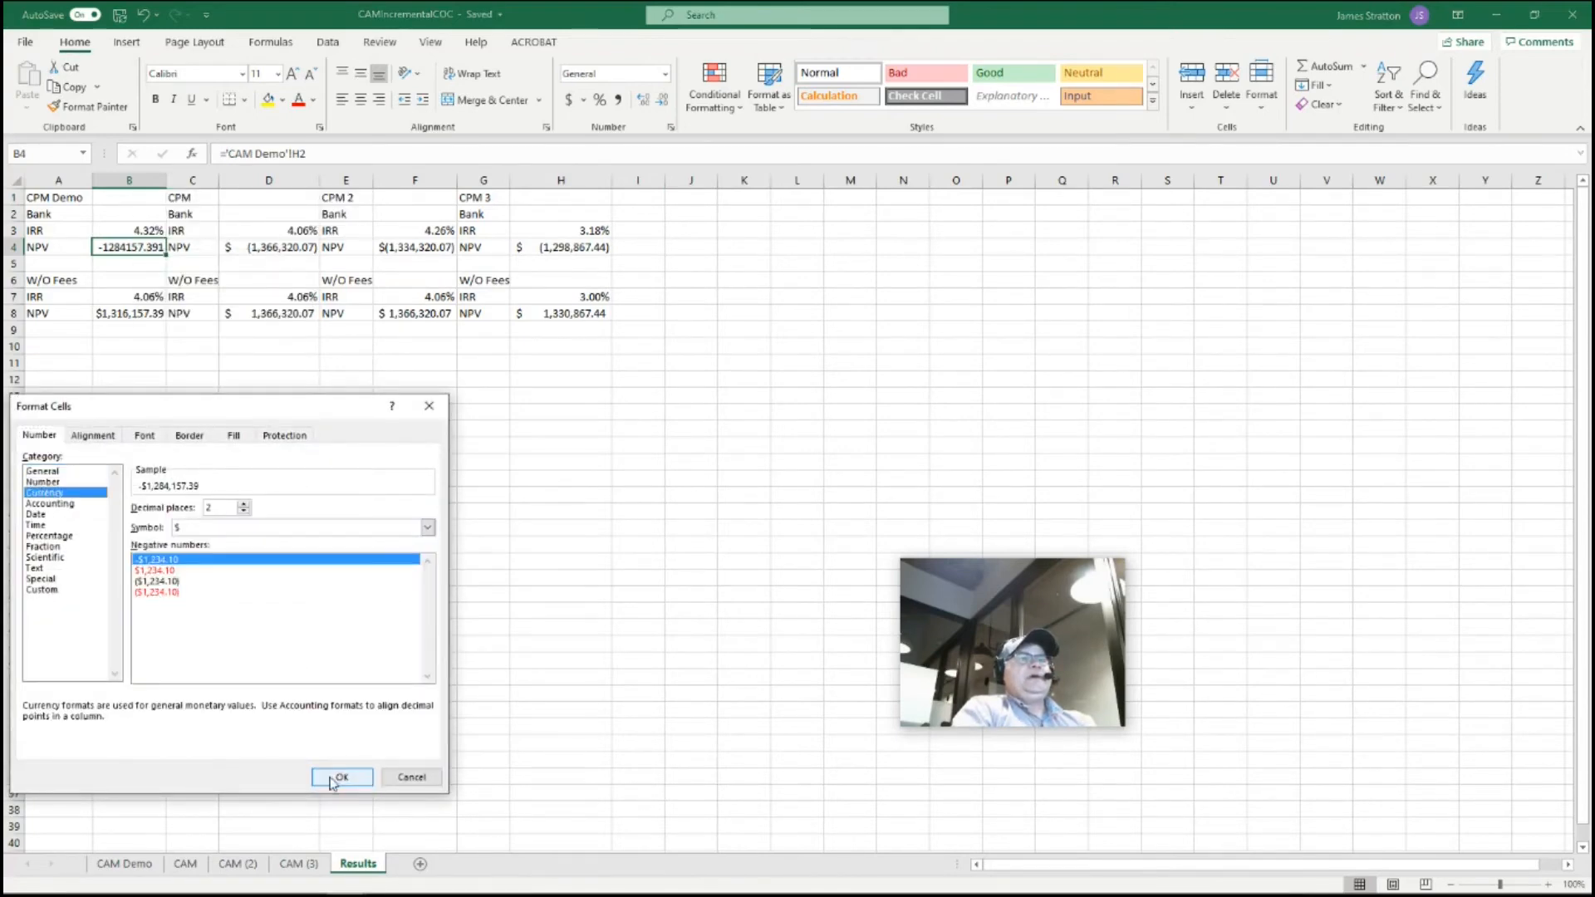
click(341, 777)
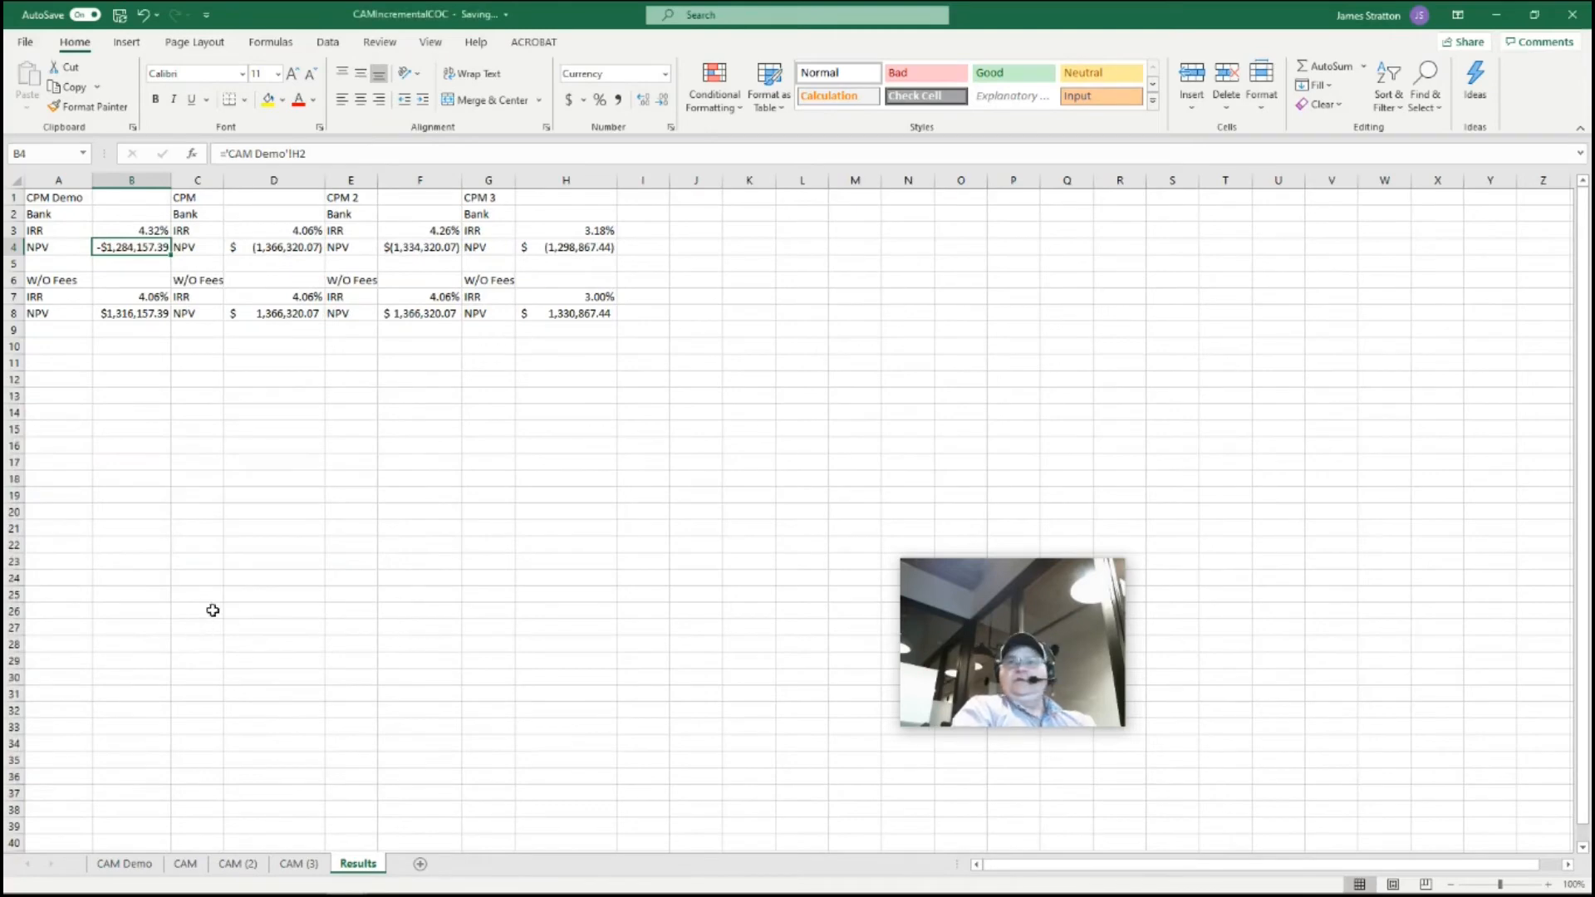